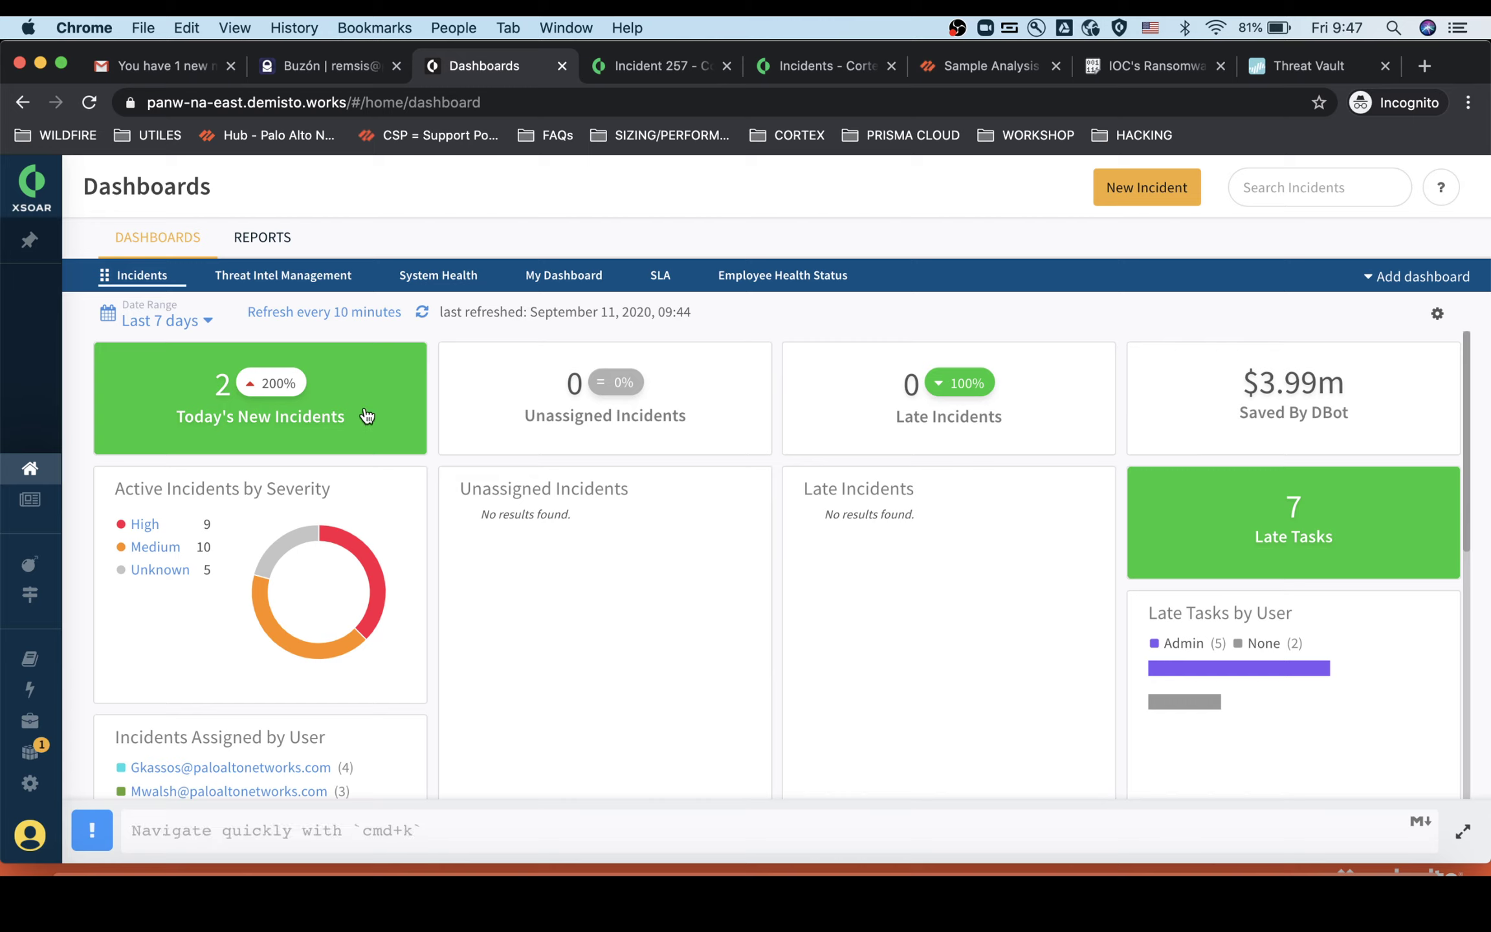
List today's new incidents and open Cortex XDR incident #27694 about the Behavioral Threat alerts
click(256, 435)
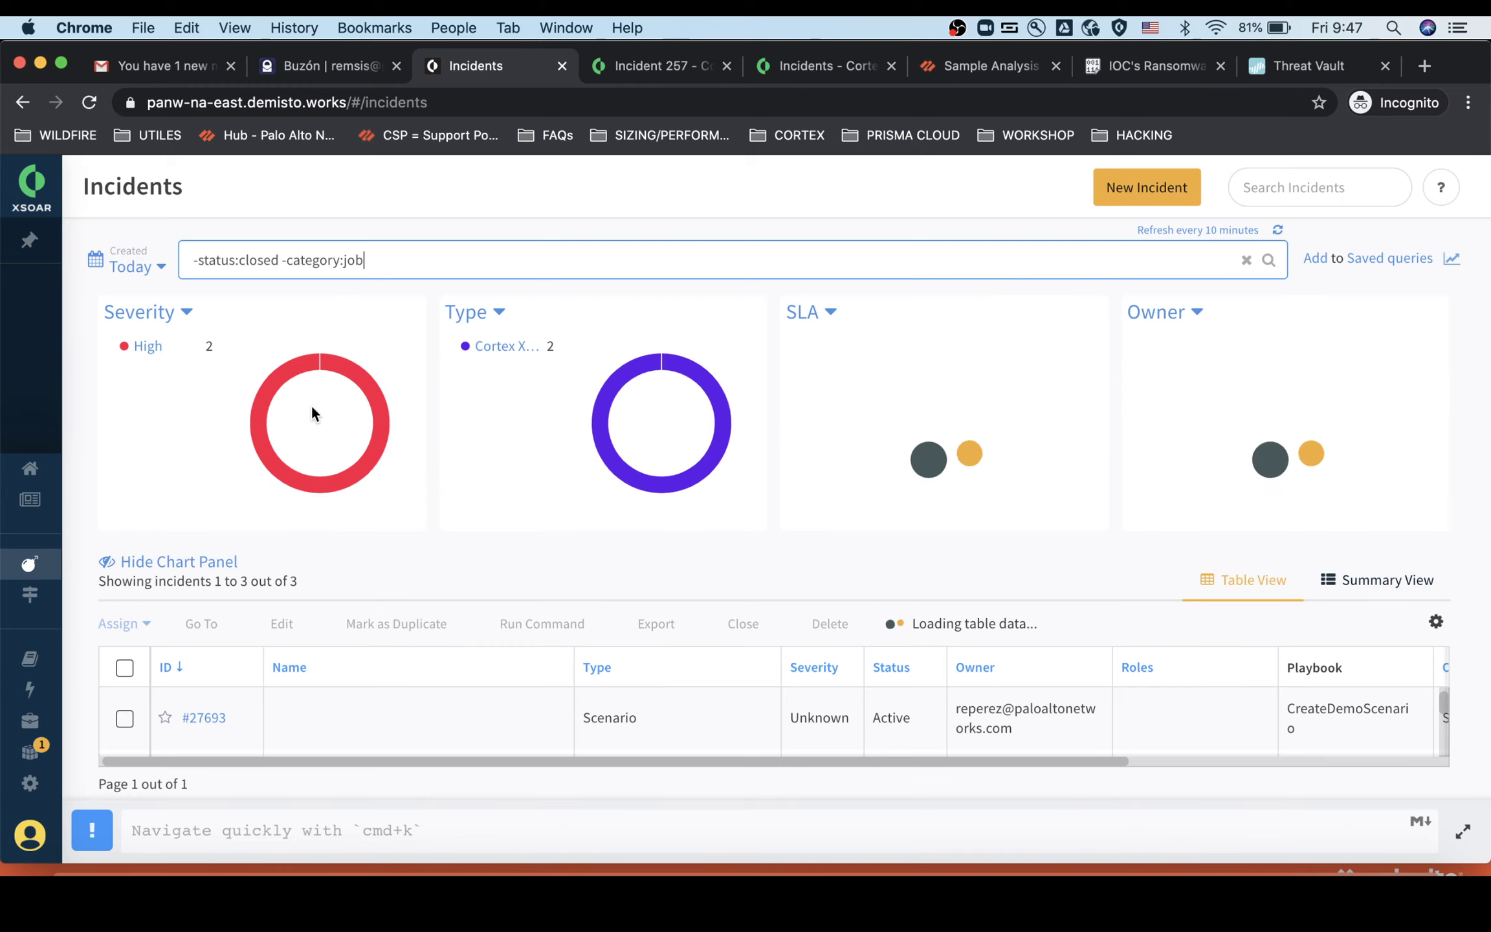
scroll(634, 680, down, 1)
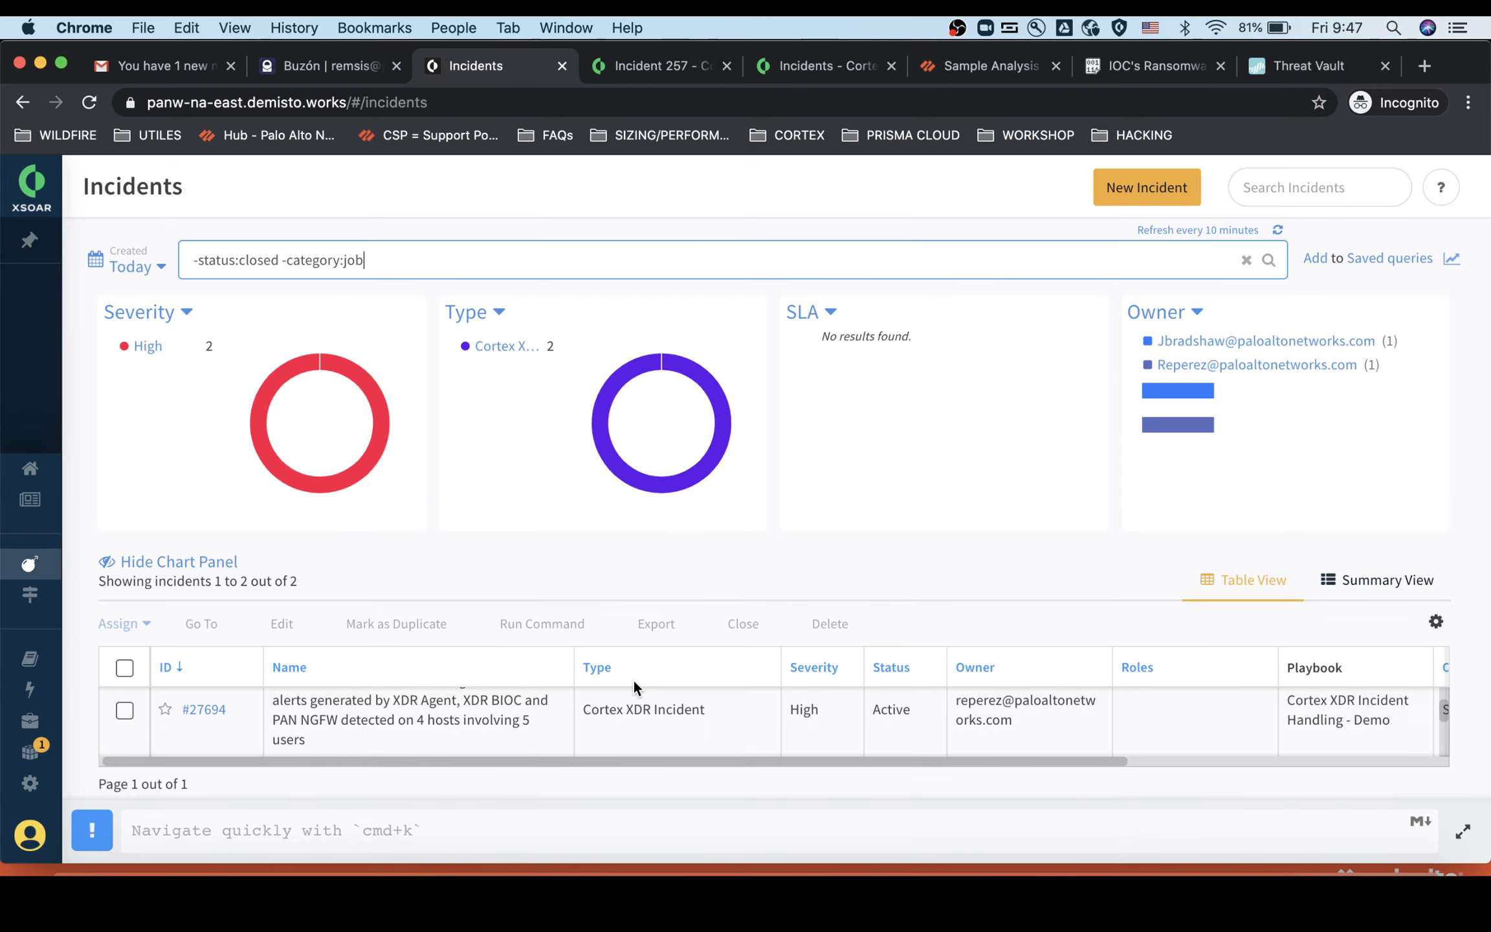
scroll(308, 739, left, 1)
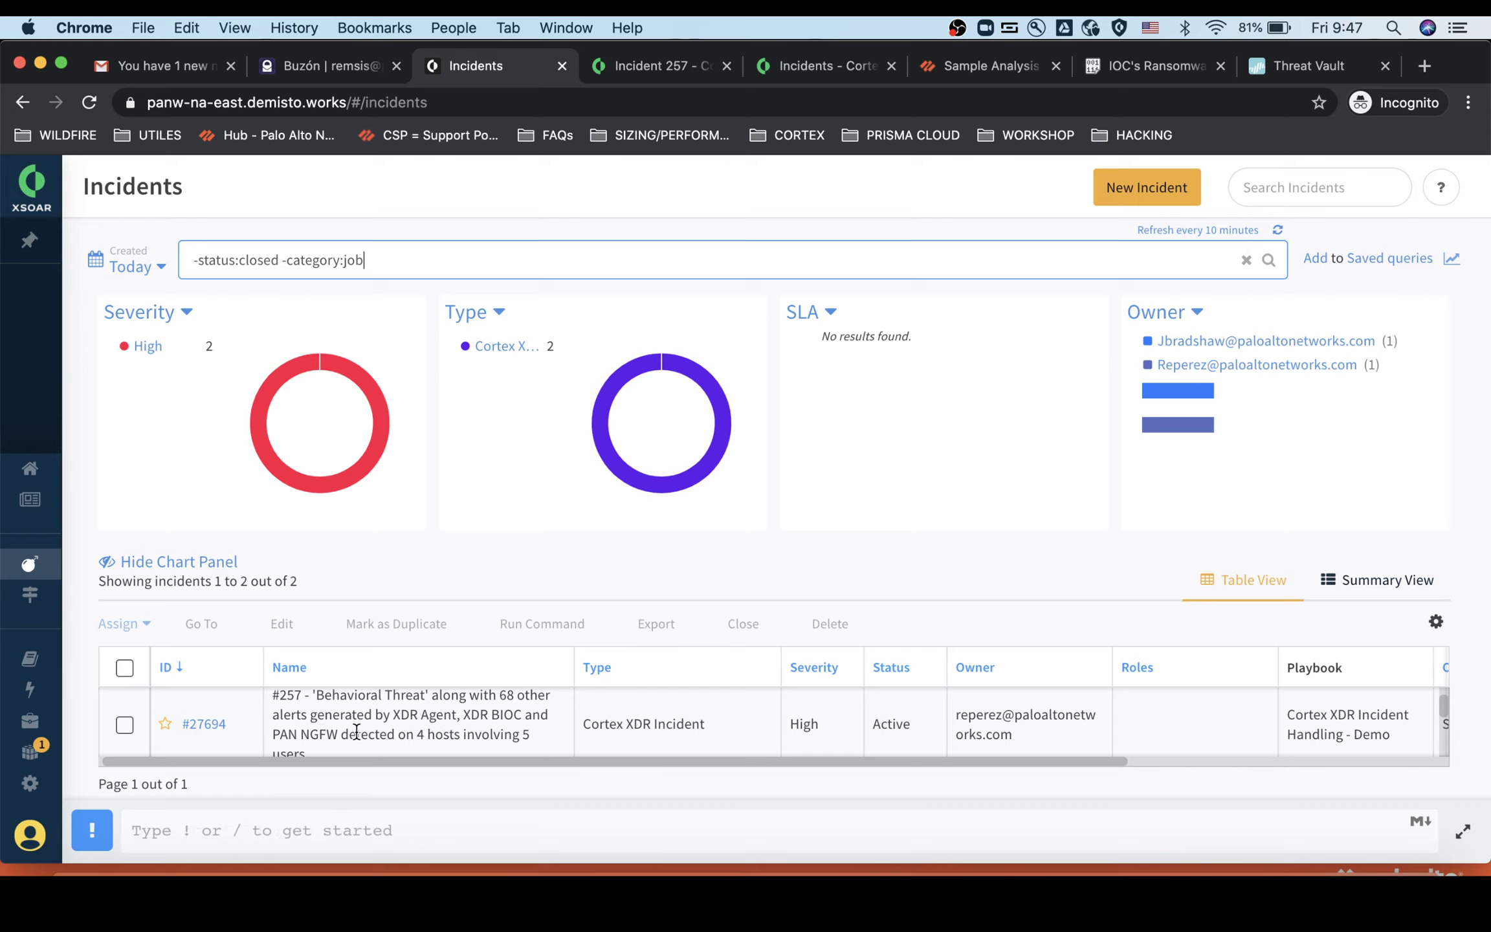
drag(279, 693, 348, 693)
click(204, 724)
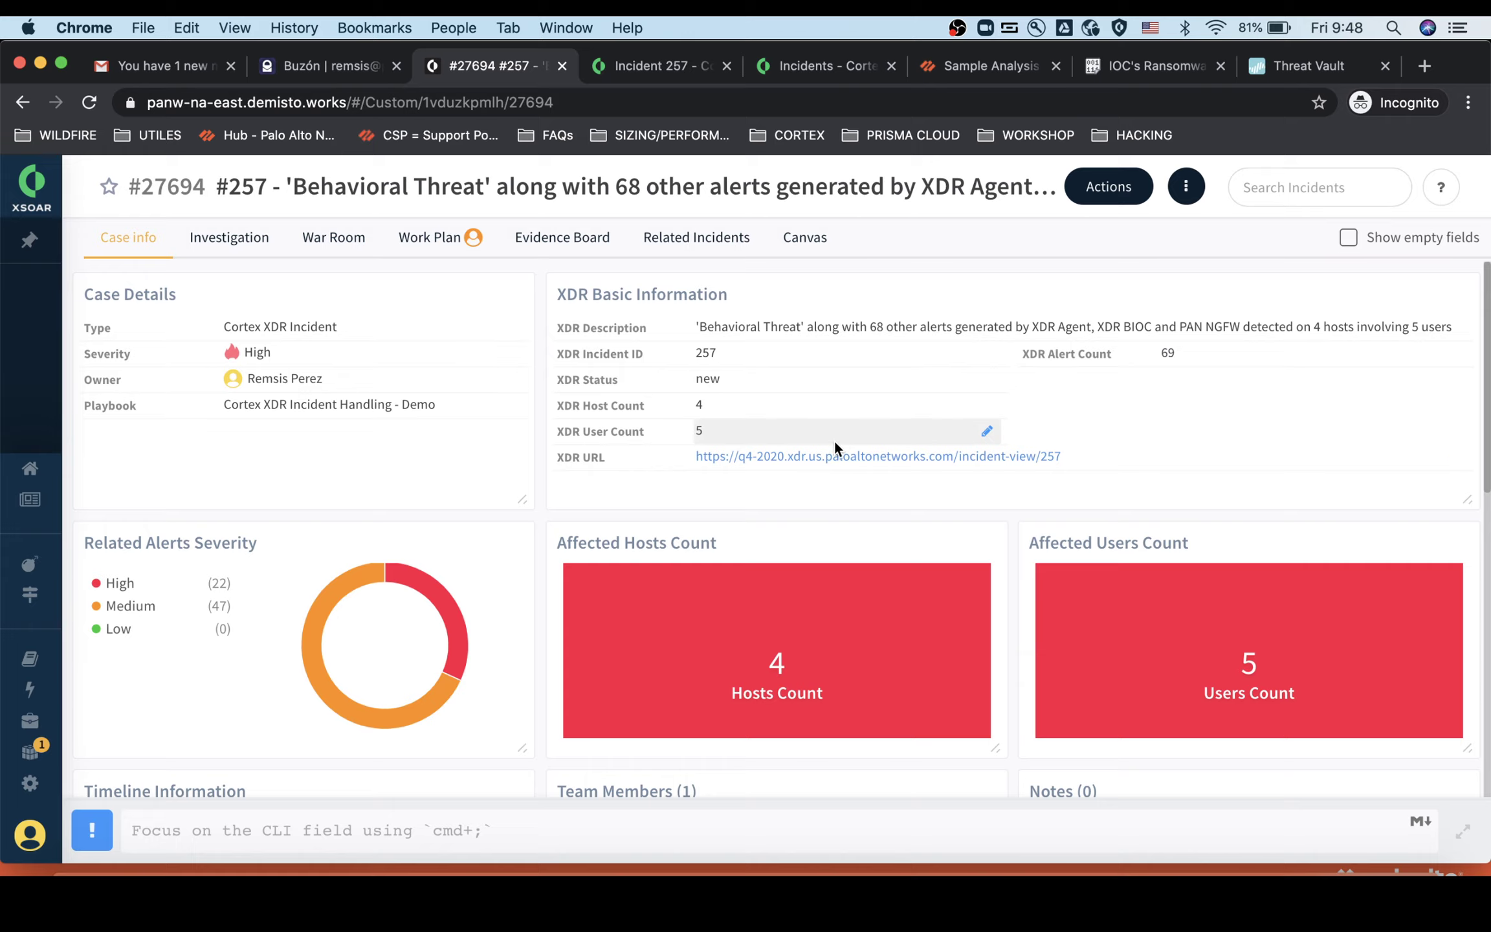
View the source incident 257 in Cortex XDR through the case's XDR URL, and return to the XSOAR case
click(802, 457)
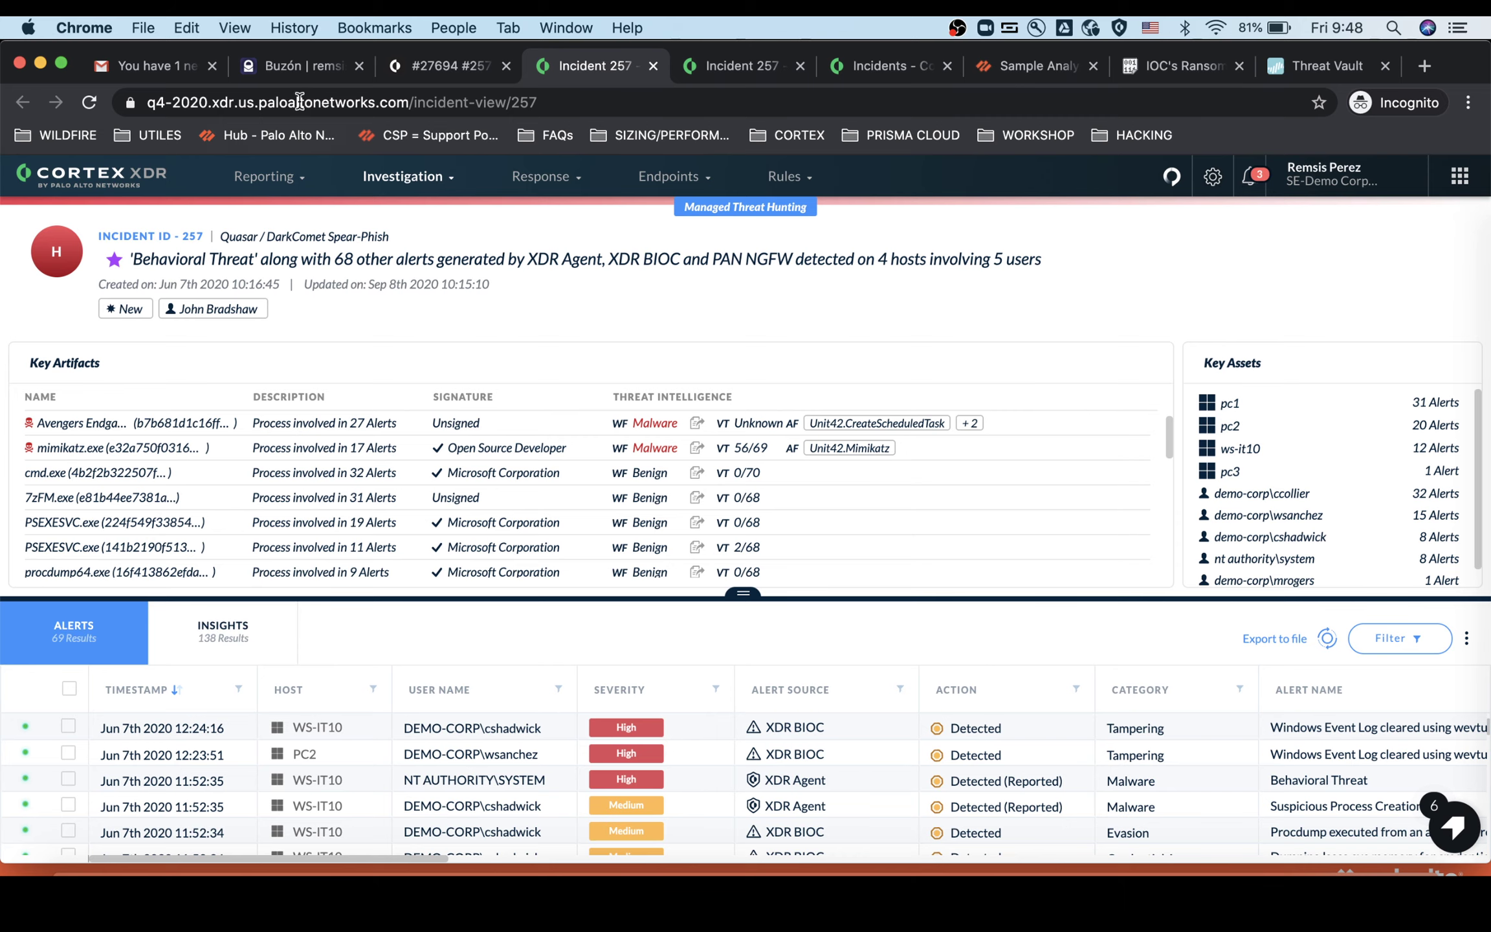
click(444, 66)
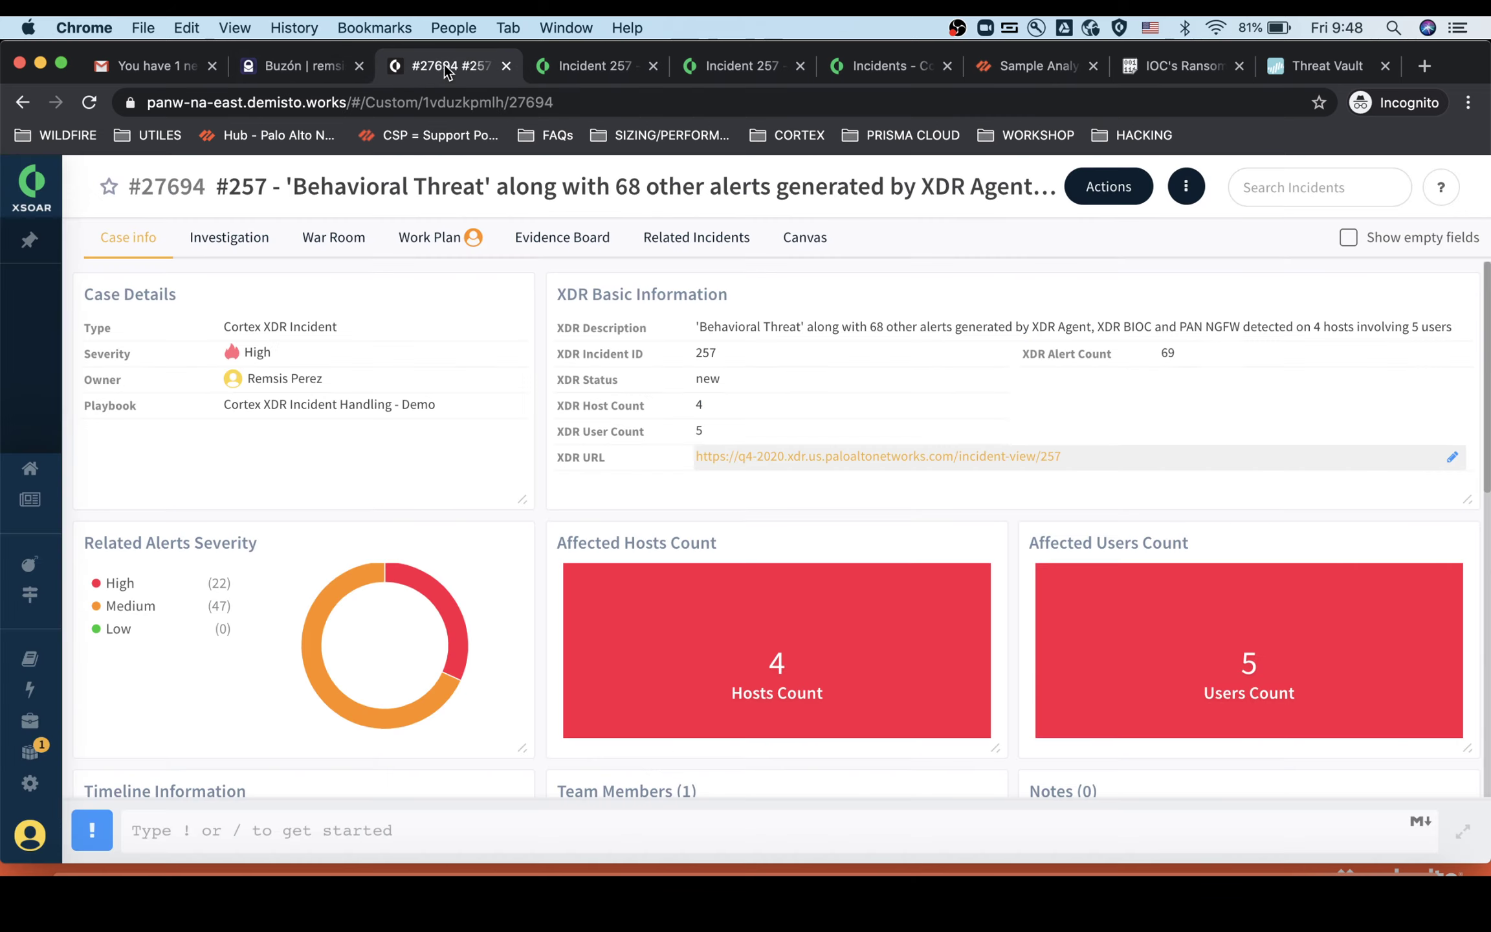
Examine the case info sections, from alert severity and affected hosts and users to timeline, team members and pending work plan tasks
scroll(485, 498, down, 4)
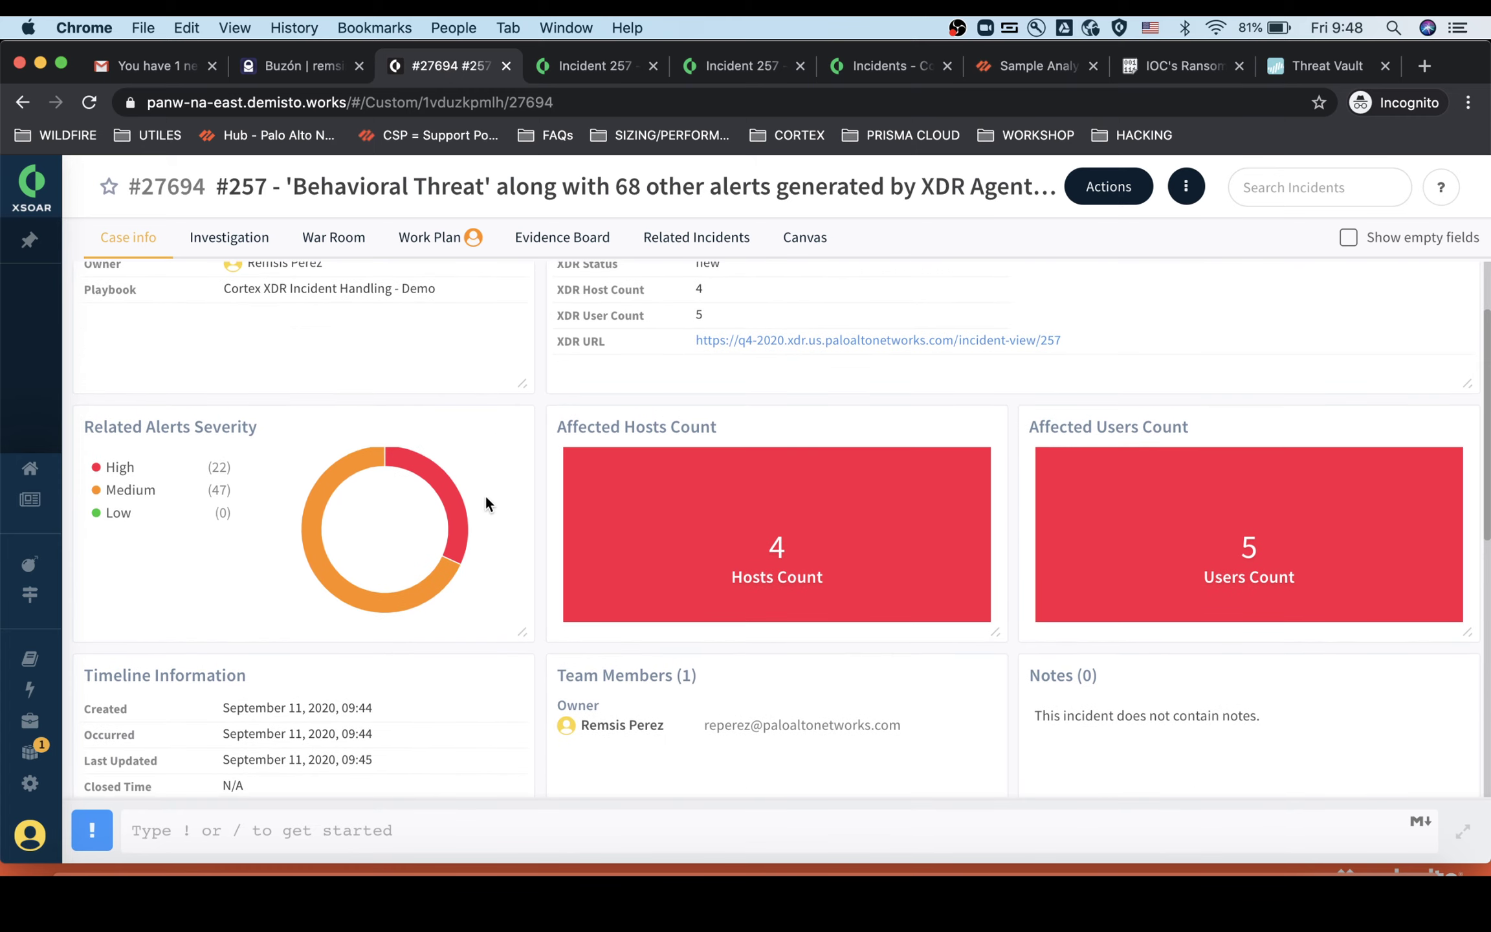
scroll(486, 497, down, 3)
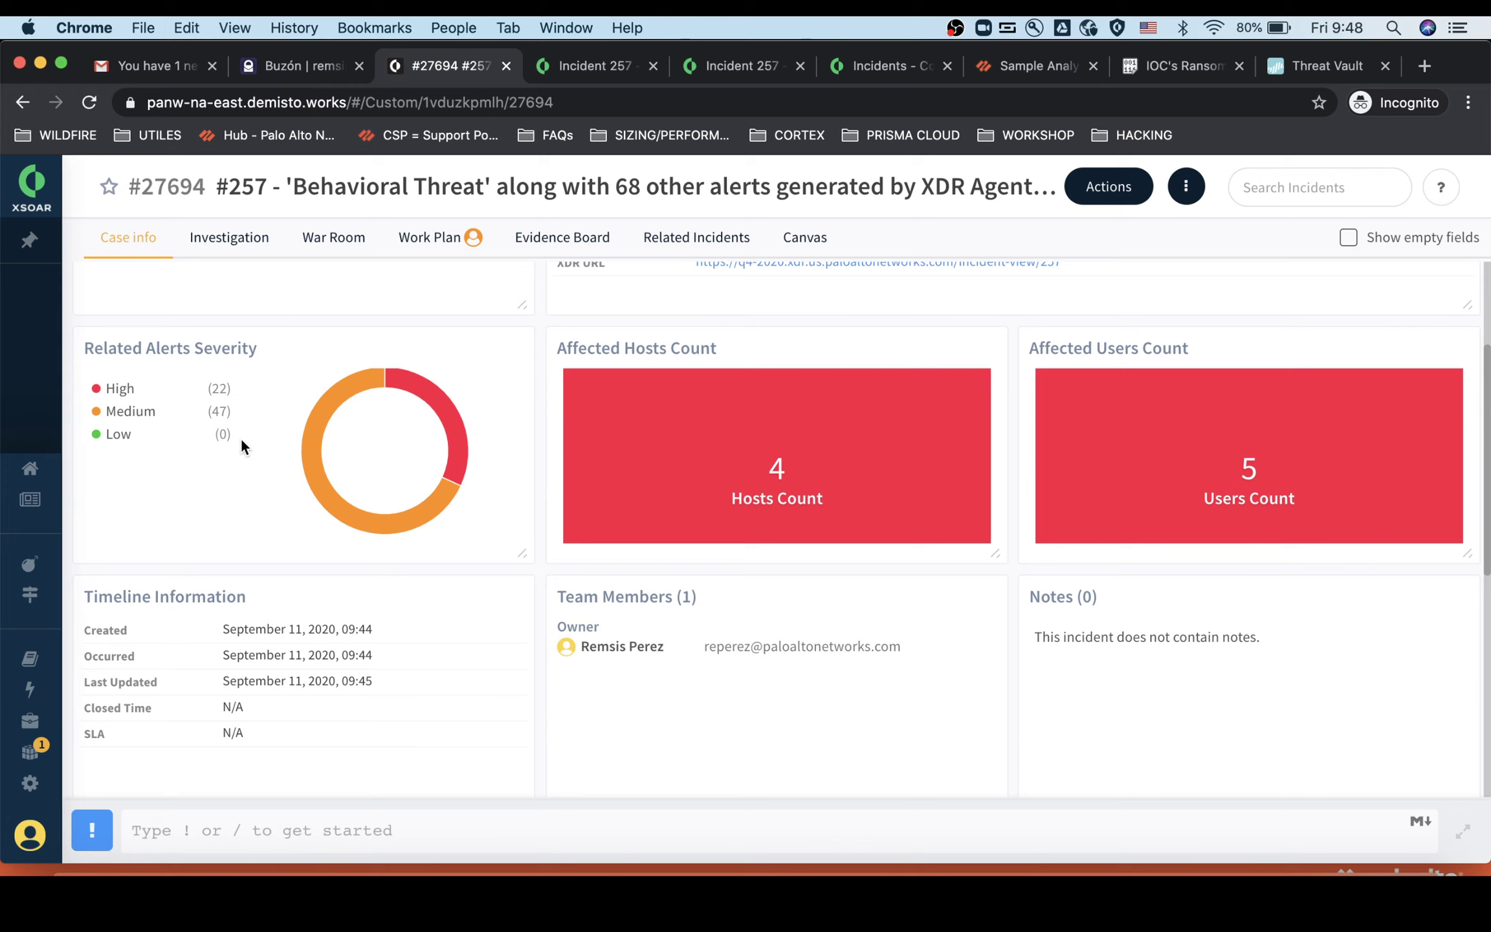
scroll(382, 438, down, 1)
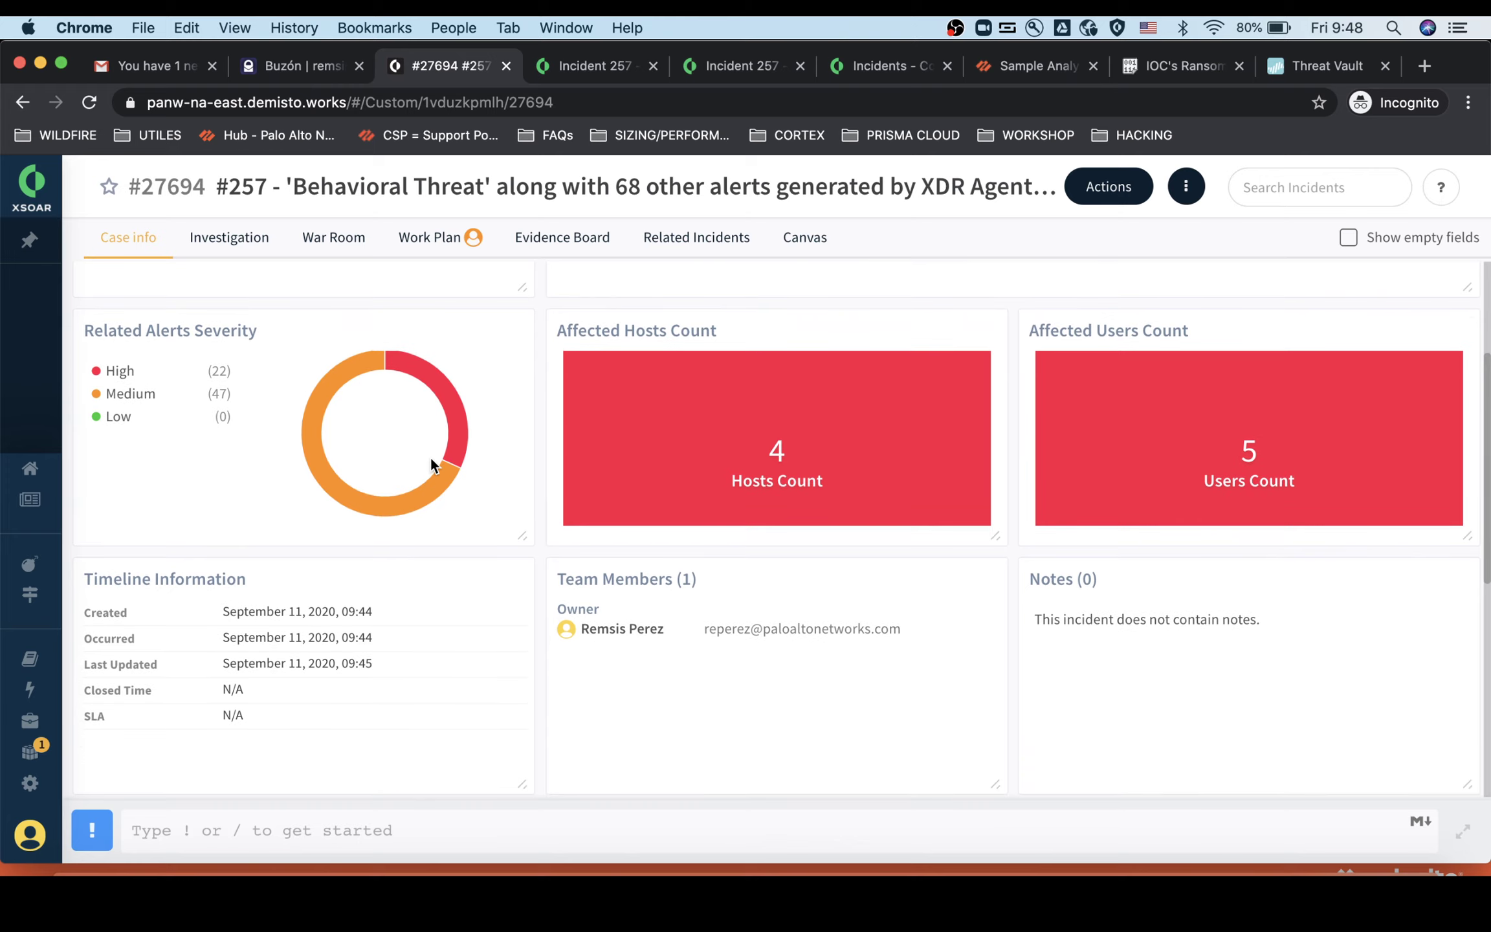
scroll(616, 543, down, 1)
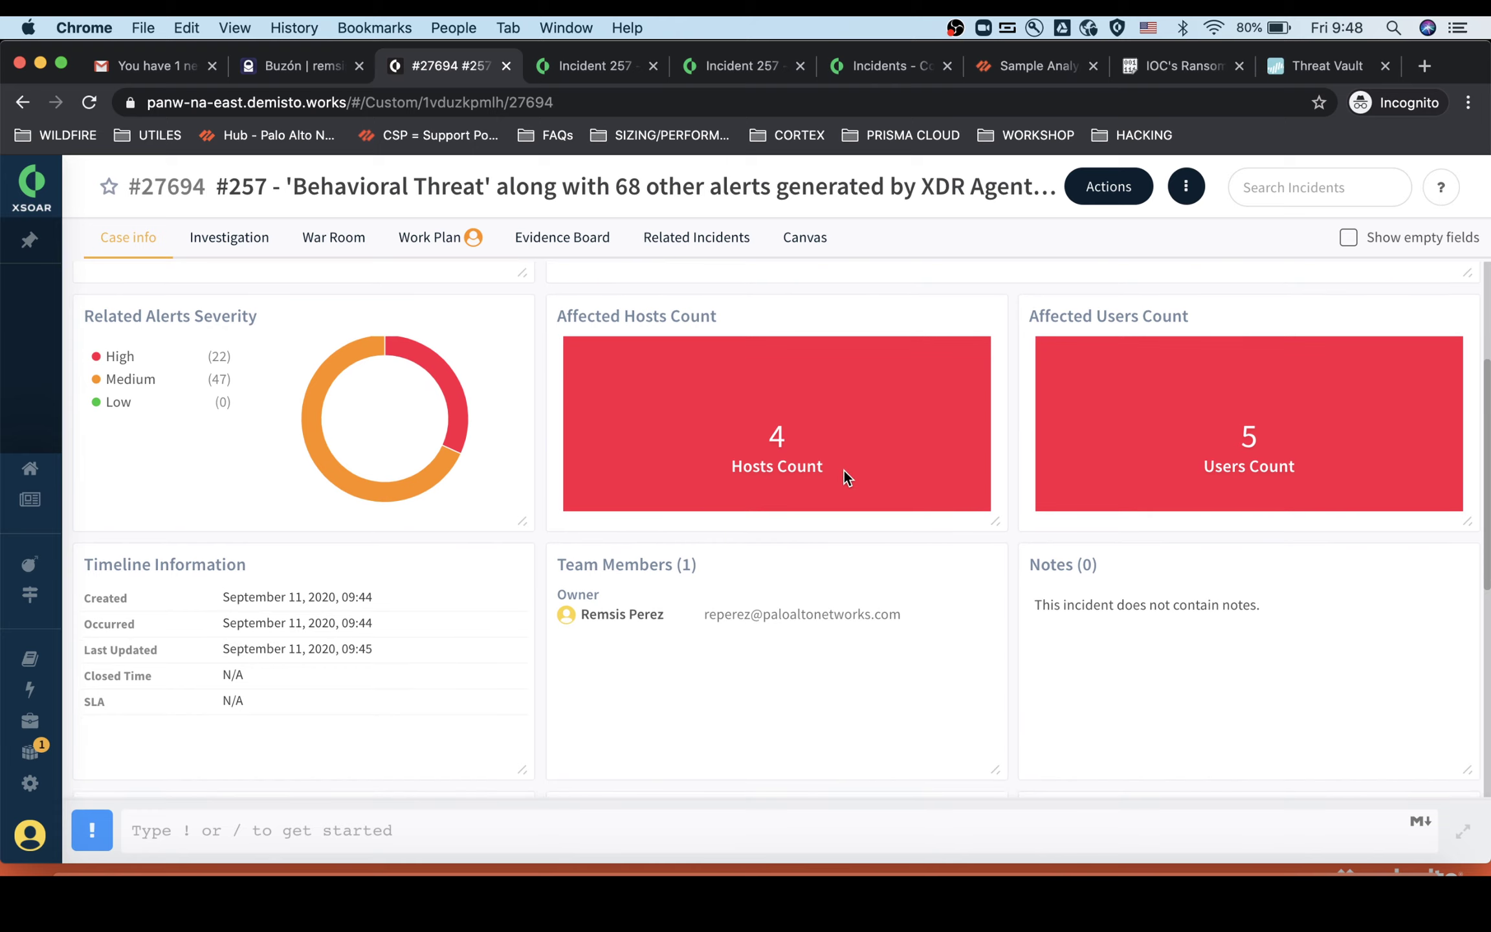
scroll(1254, 667, down, 10)
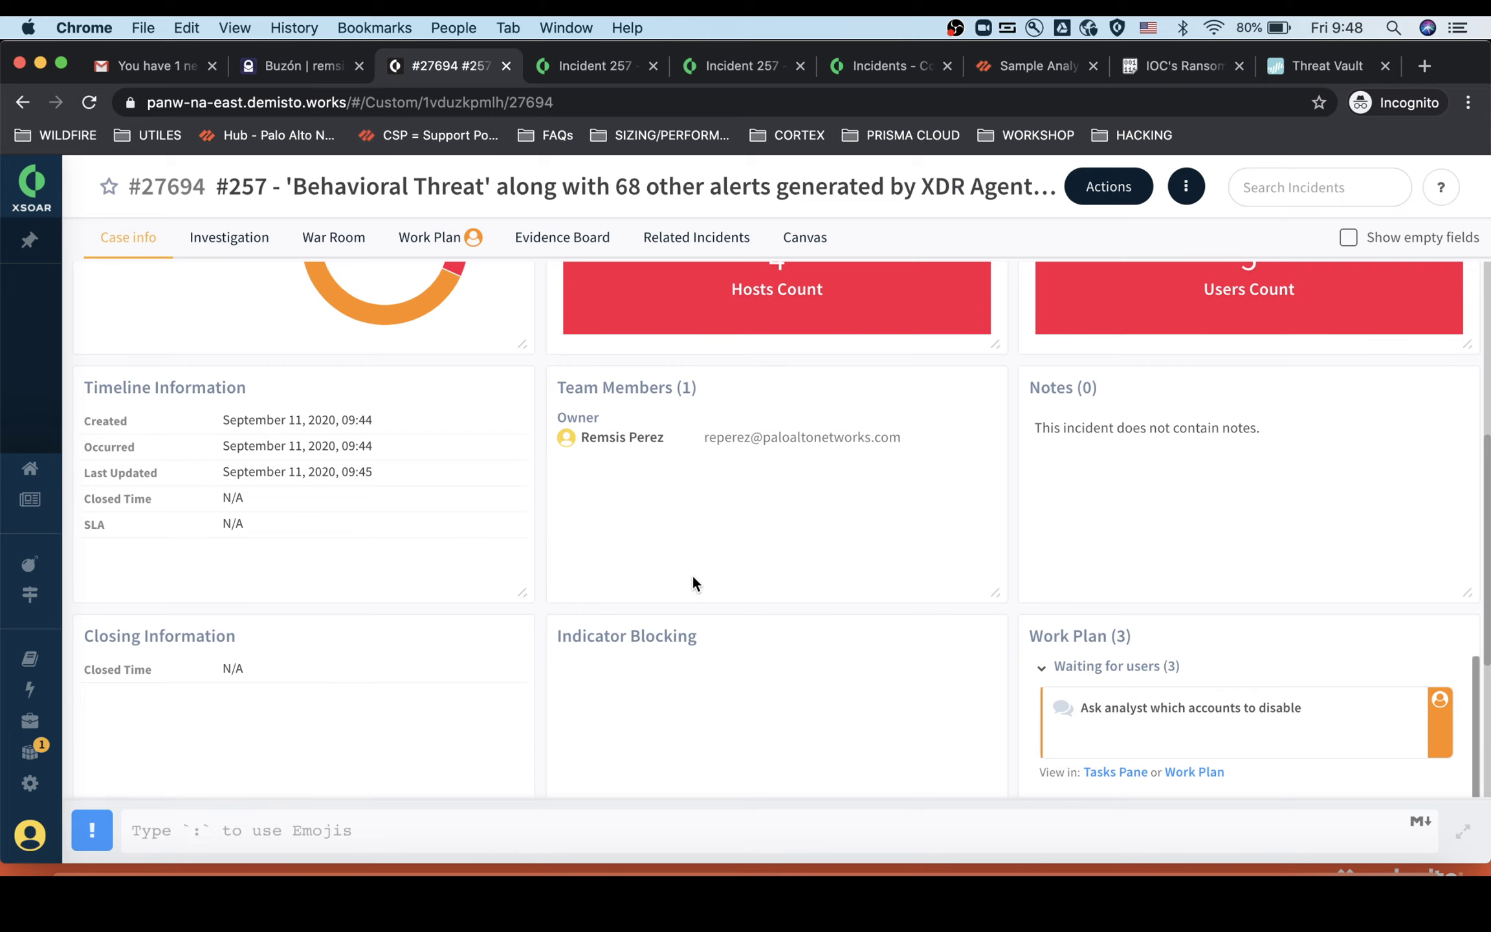
scroll(692, 574, down, 2)
scroll(733, 576, down, 5)
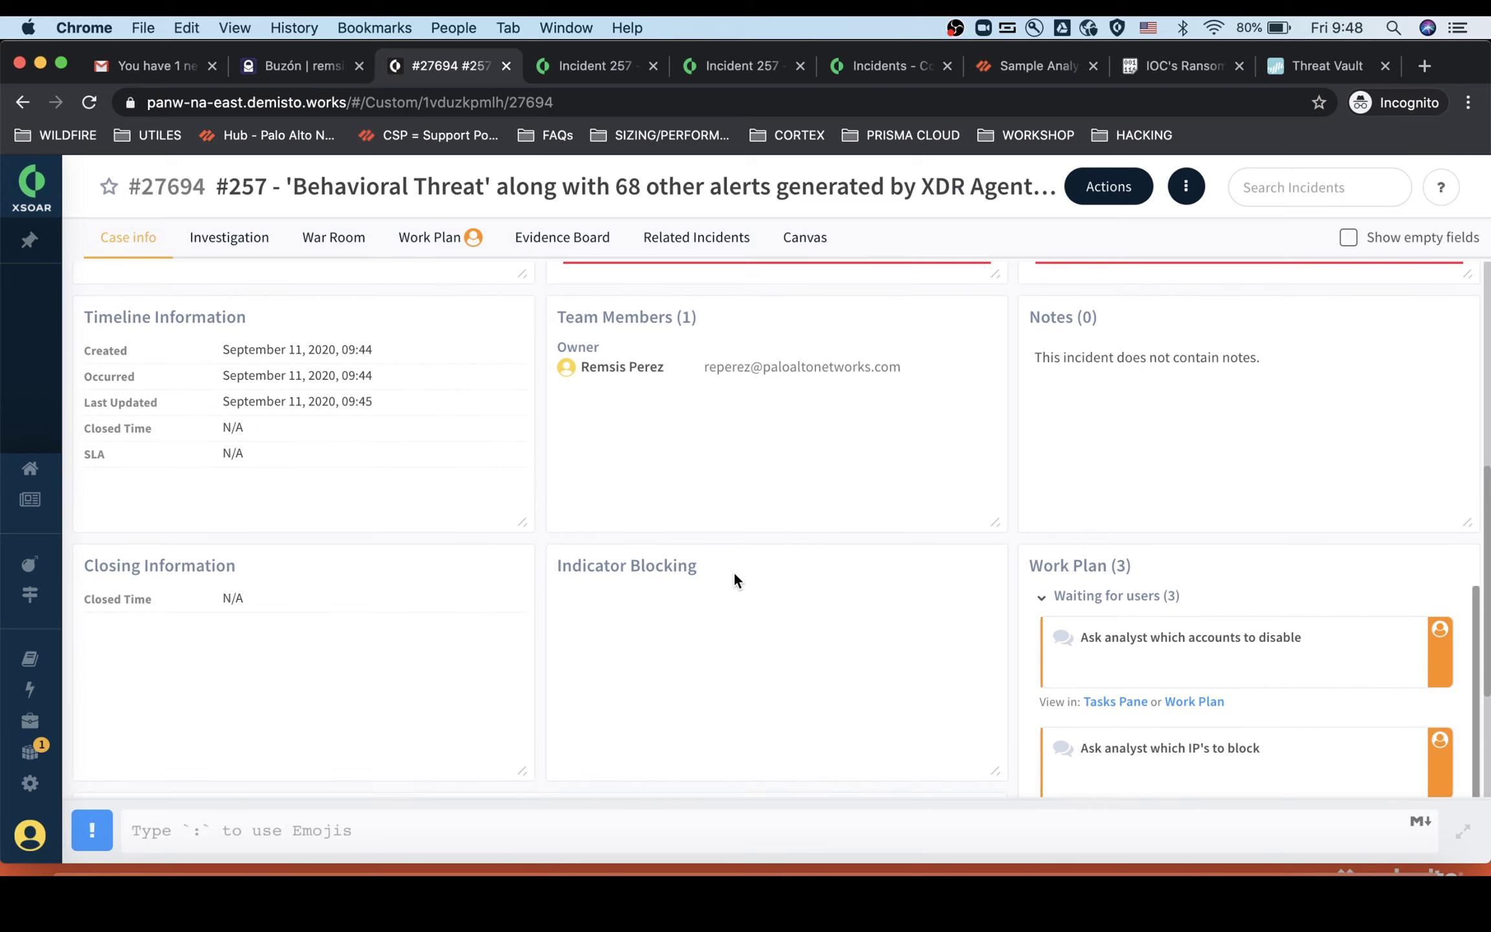
scroll(734, 578, down, 1)
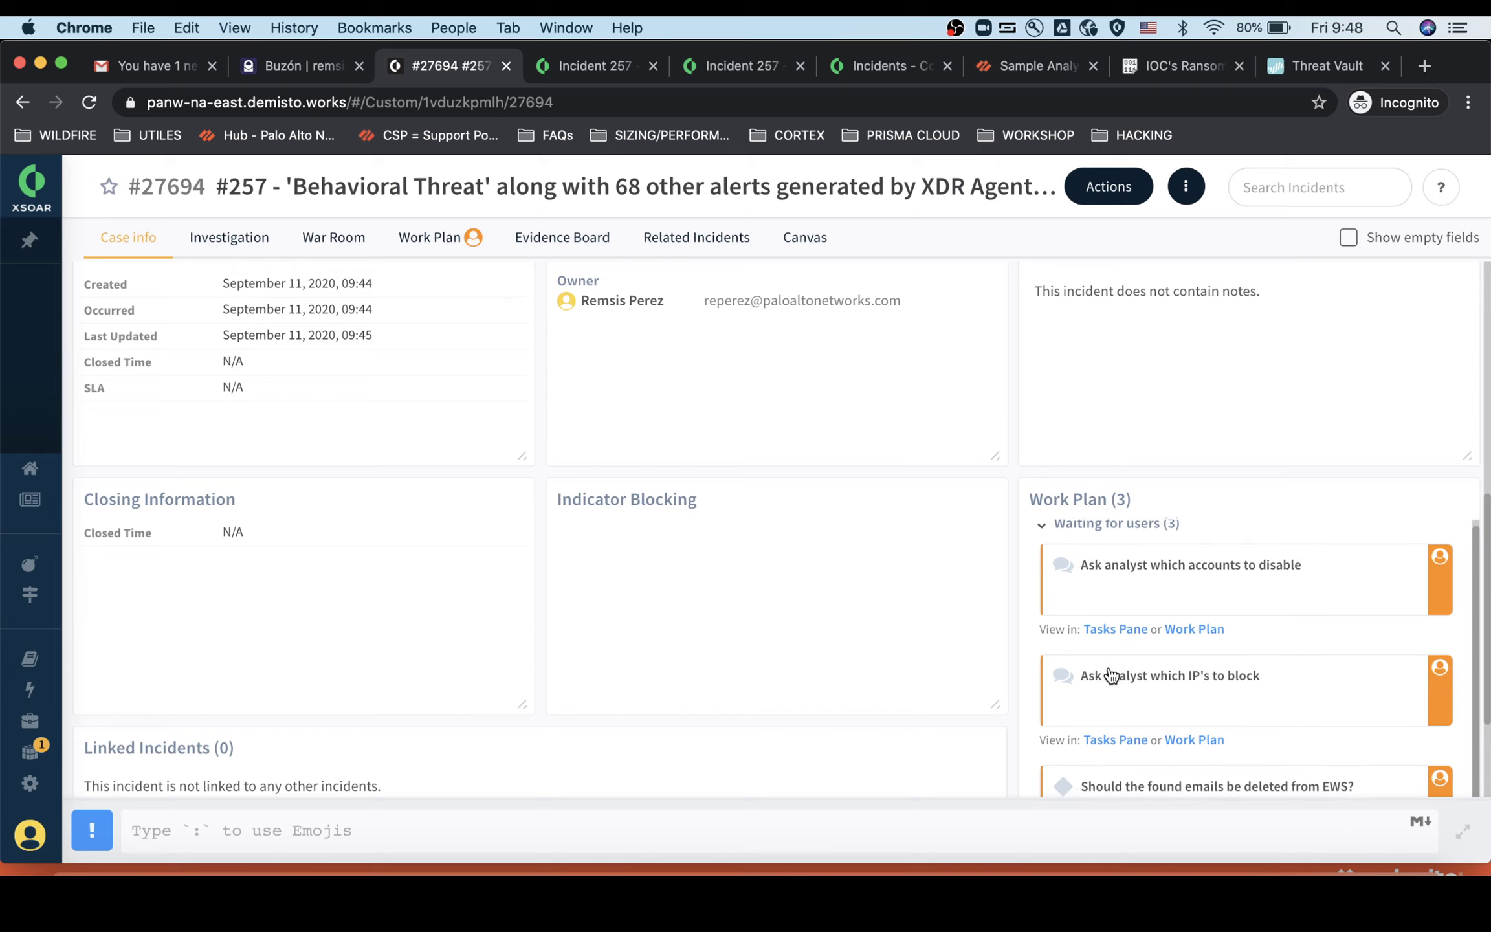
Run the FileReputation script on the SHA256 of Avengers Endgame Gag Reel.mp4.exe from the investigation's file artifacts, and close its quick view
click(242, 251)
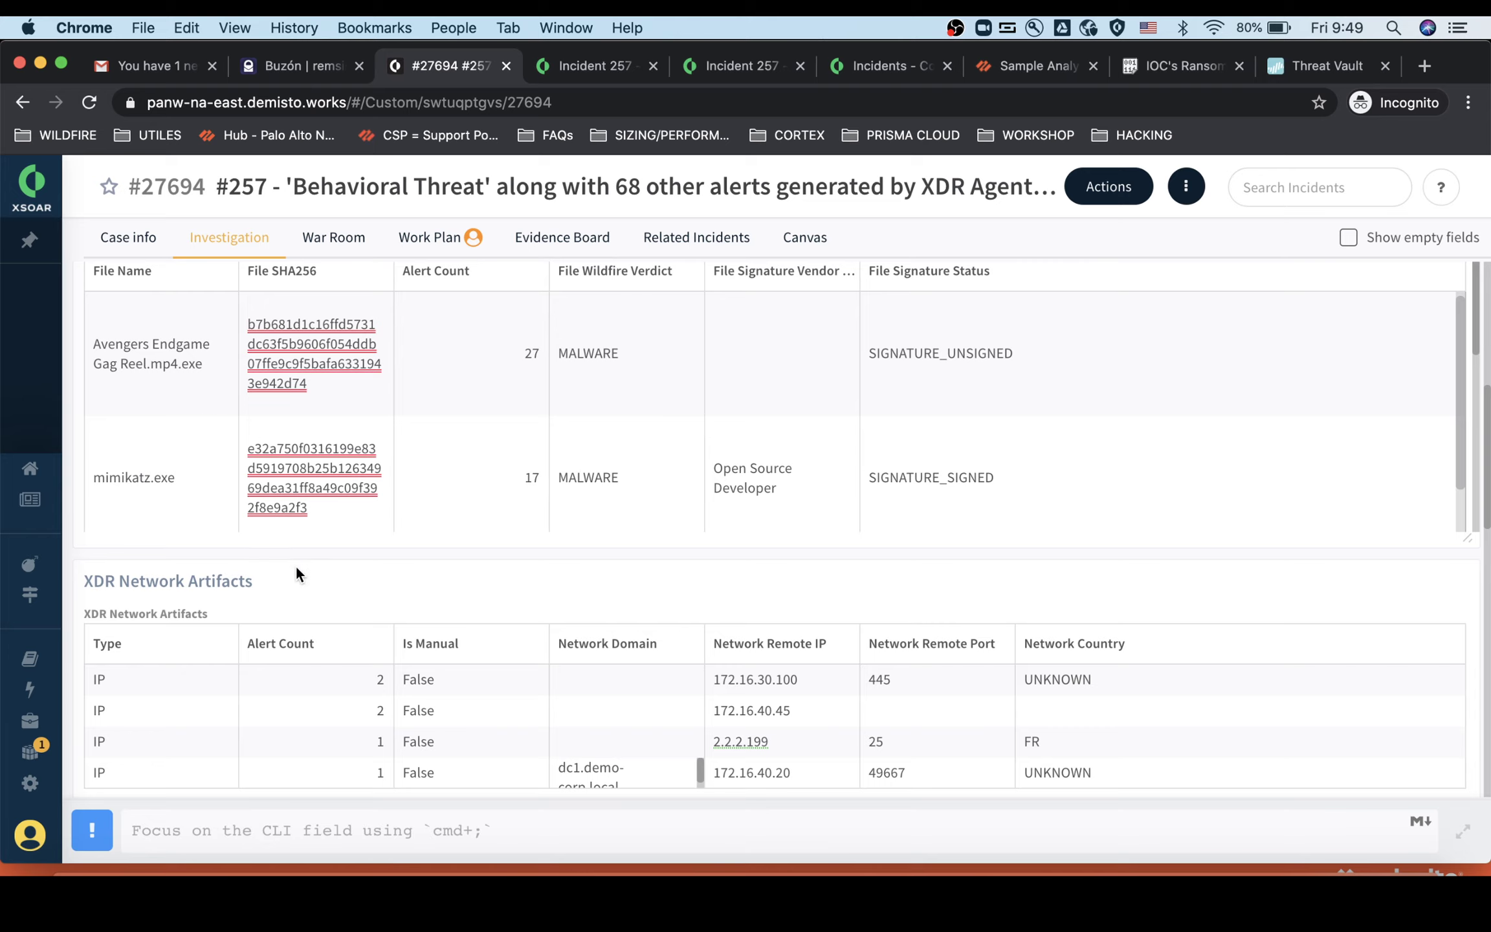
scroll(353, 466, up, 2)
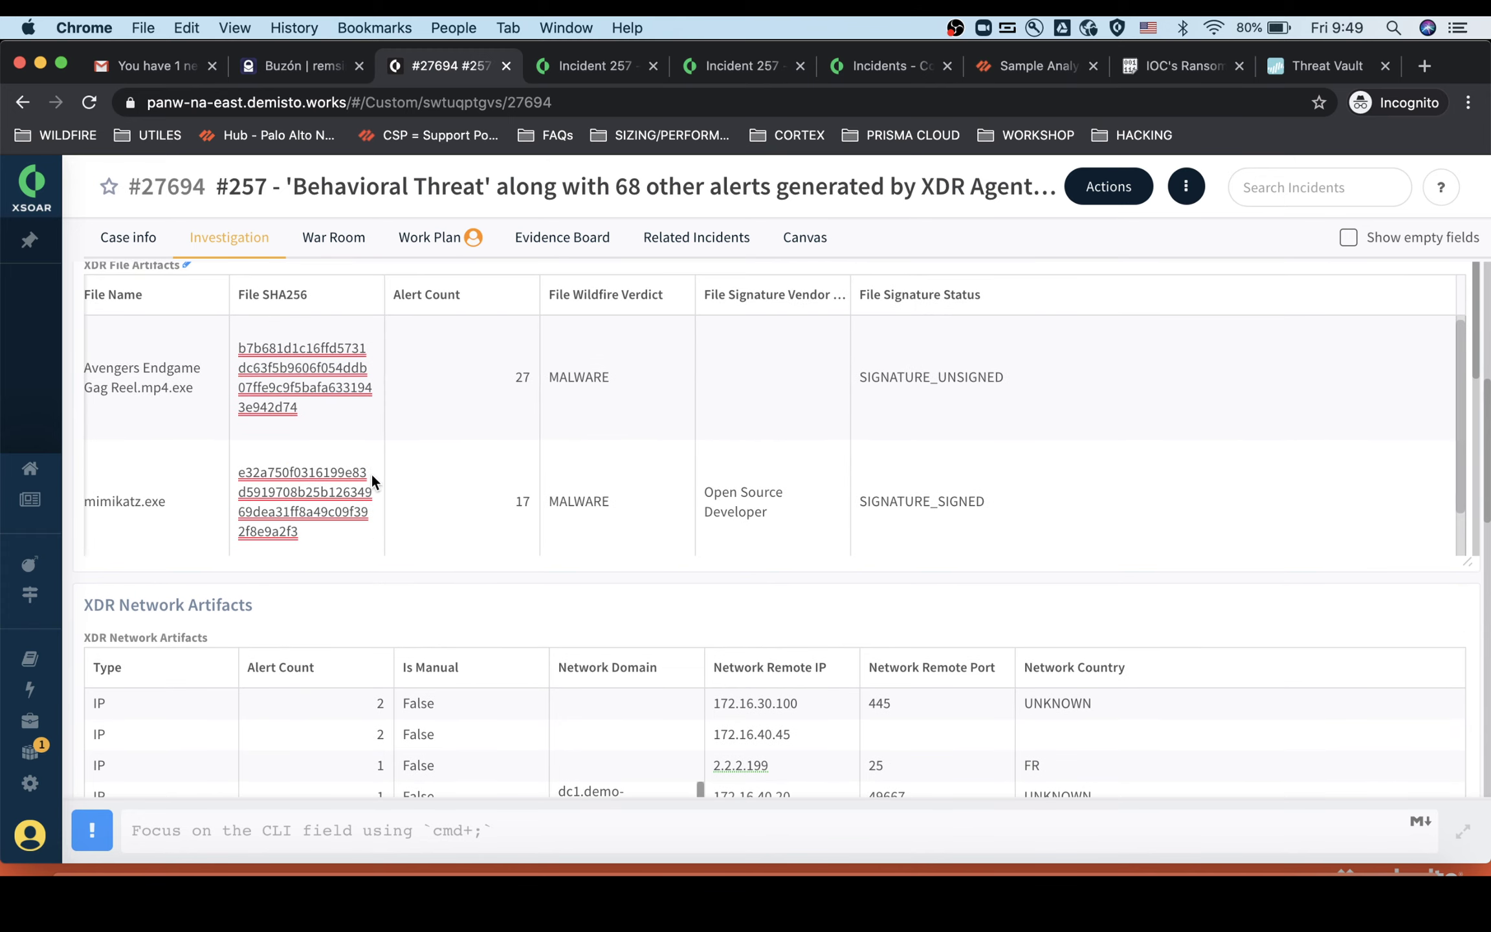
click(298, 396)
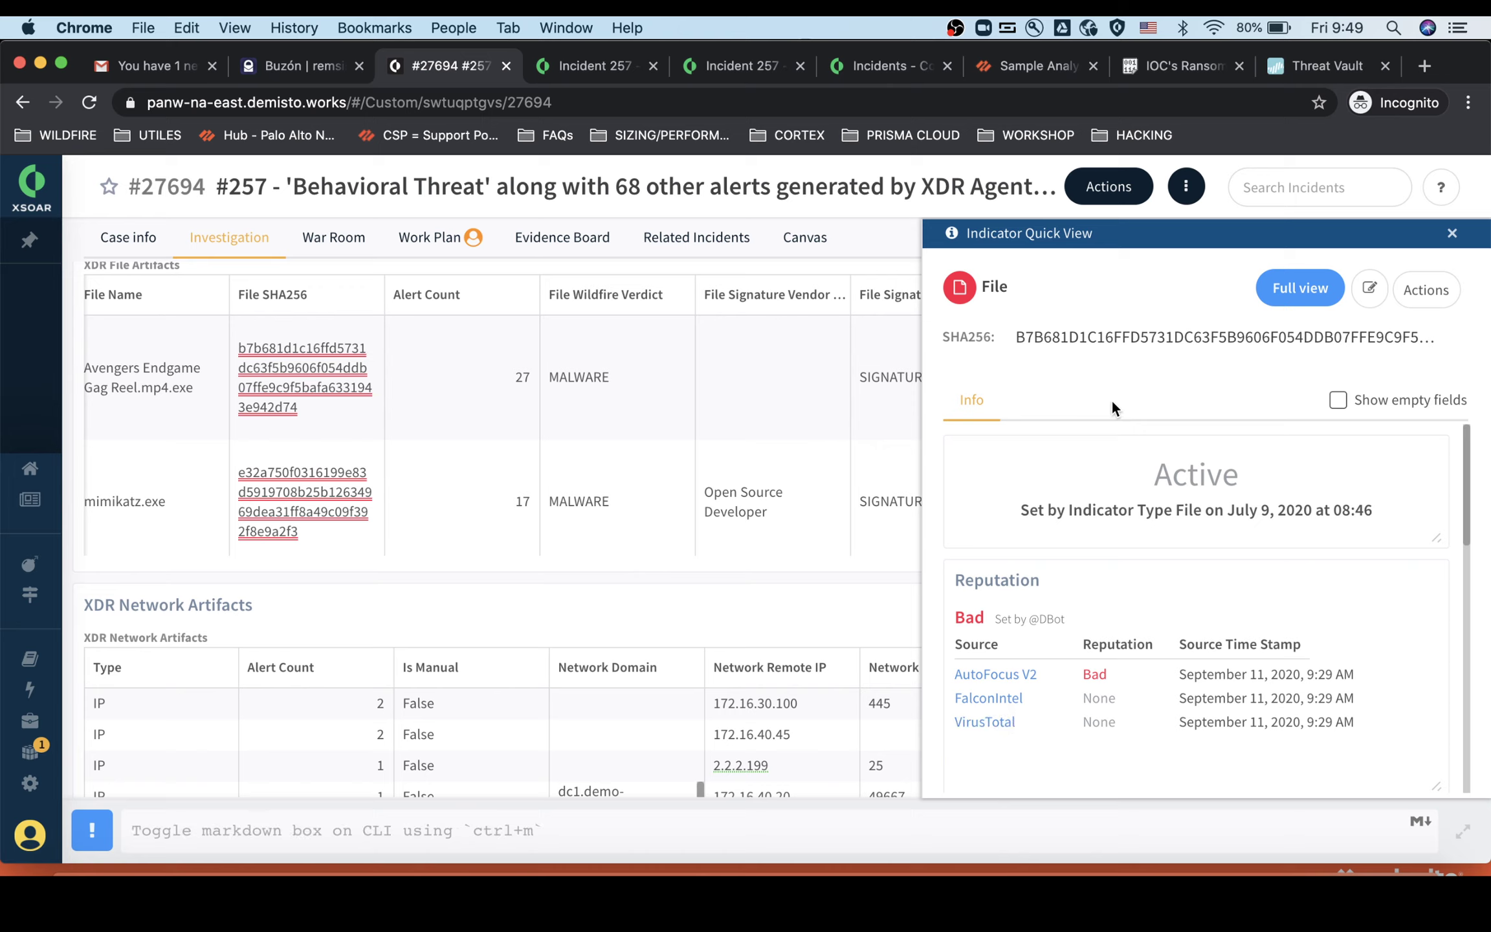
click(1427, 293)
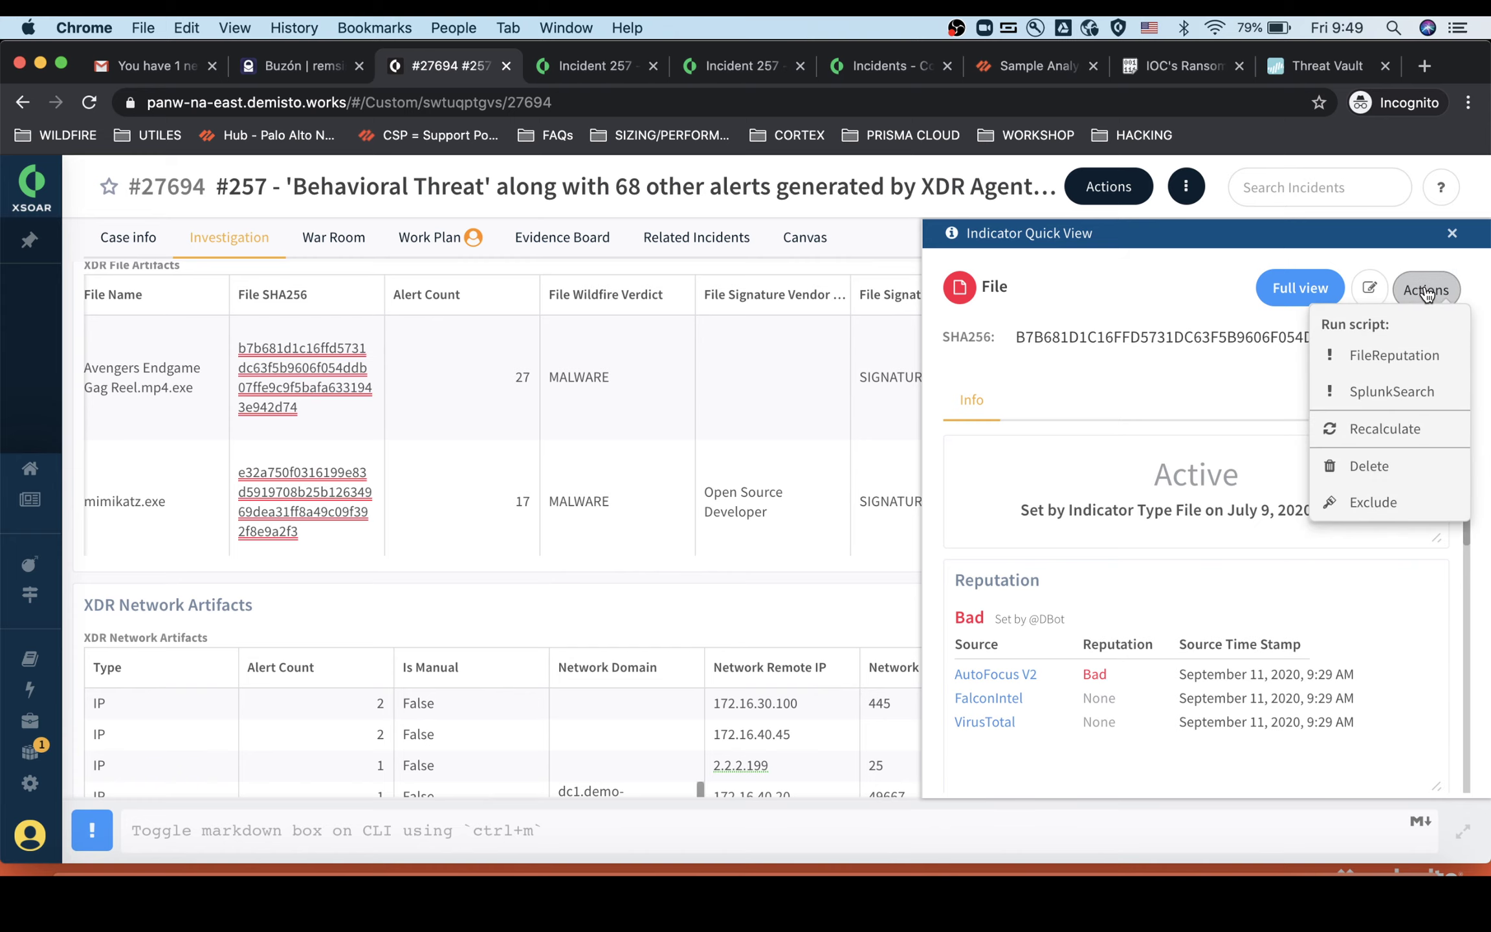
click(1394, 355)
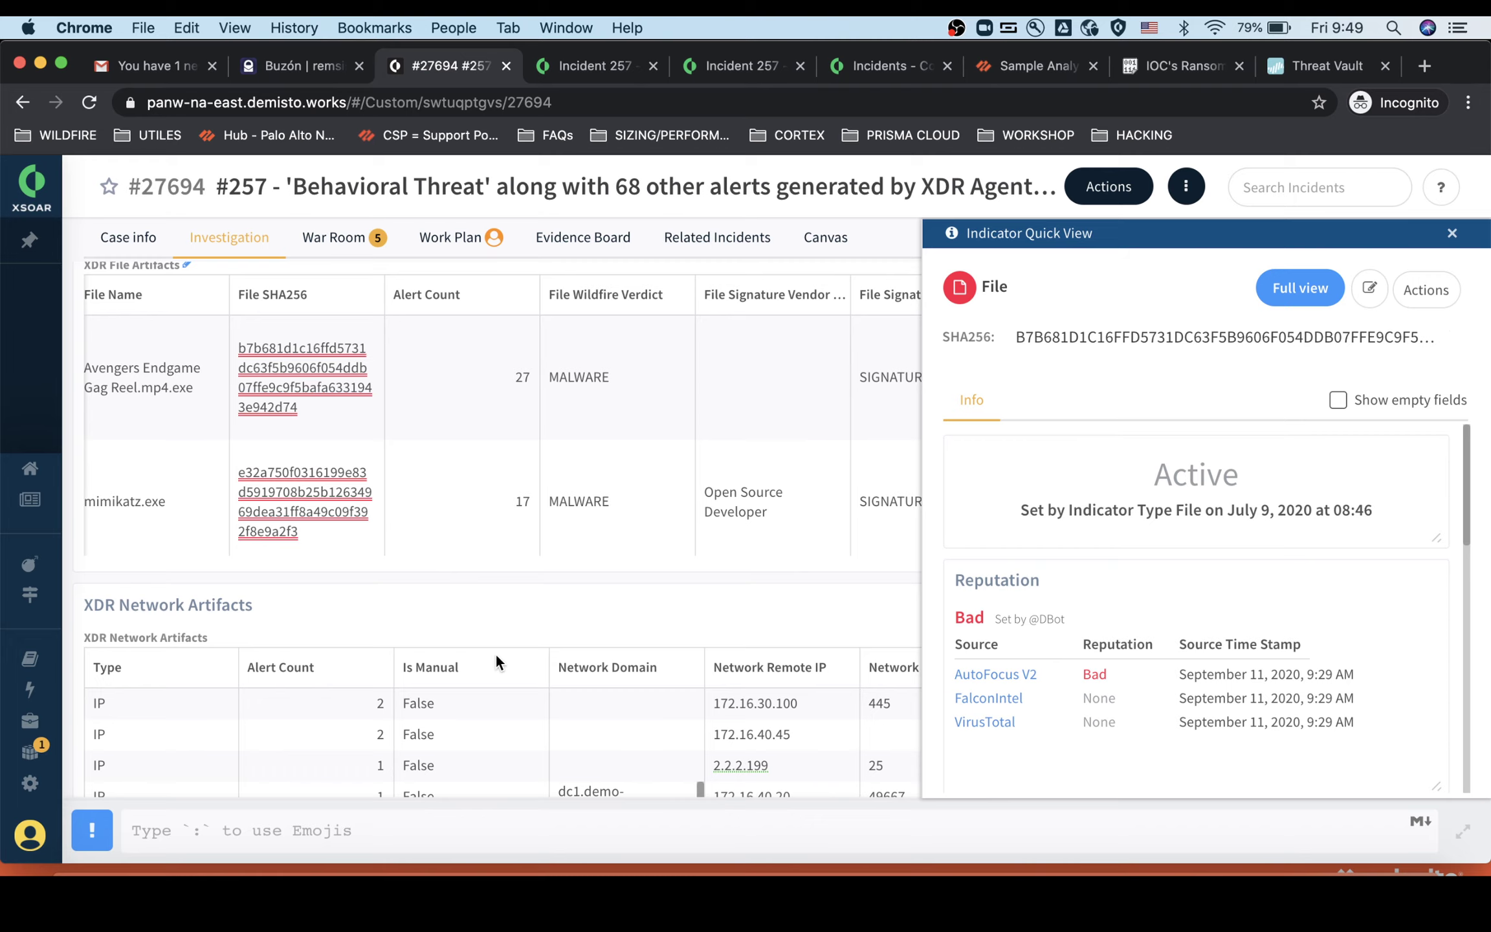
scroll(560, 563, down, 3)
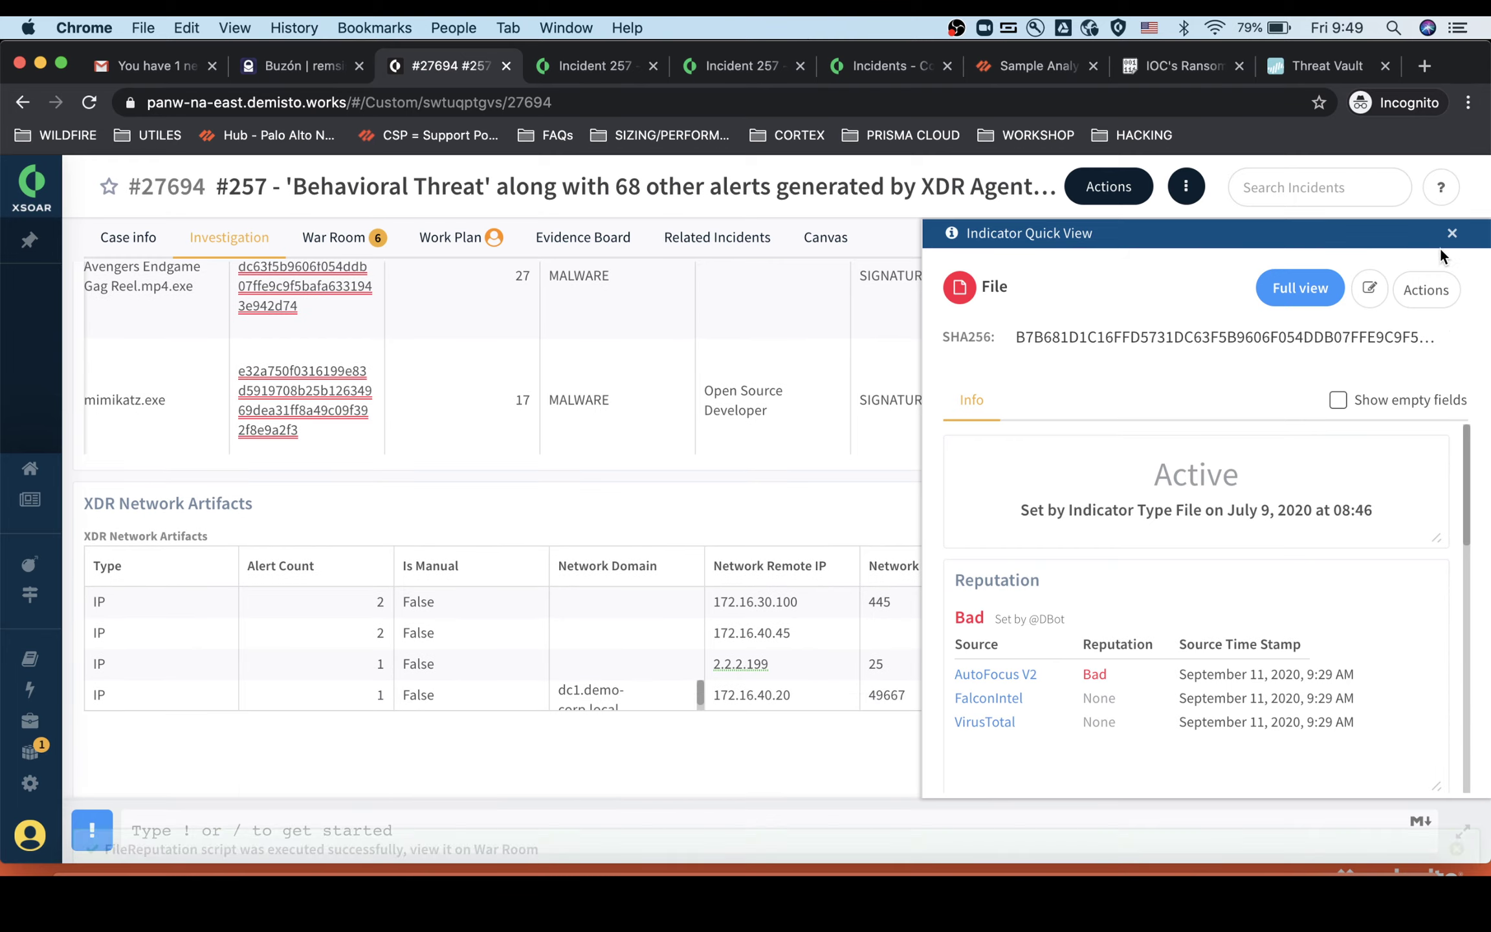
click(1453, 233)
Run the IPReputation script on the network artifact 2.2.2.199 and close its quick view
scroll(811, 537, down, 4)
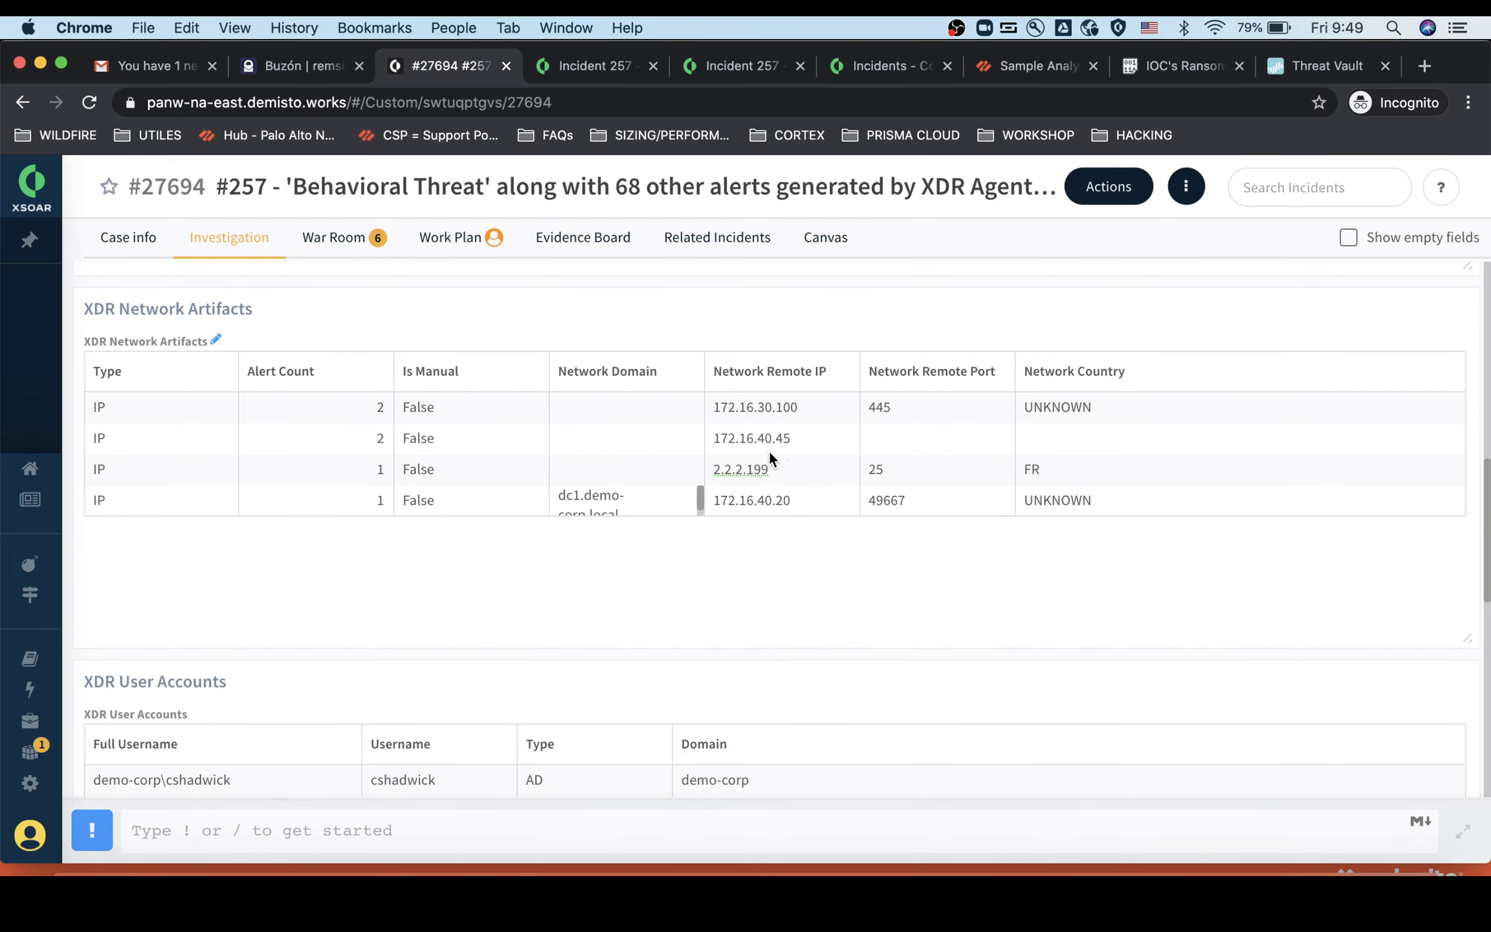
click(741, 470)
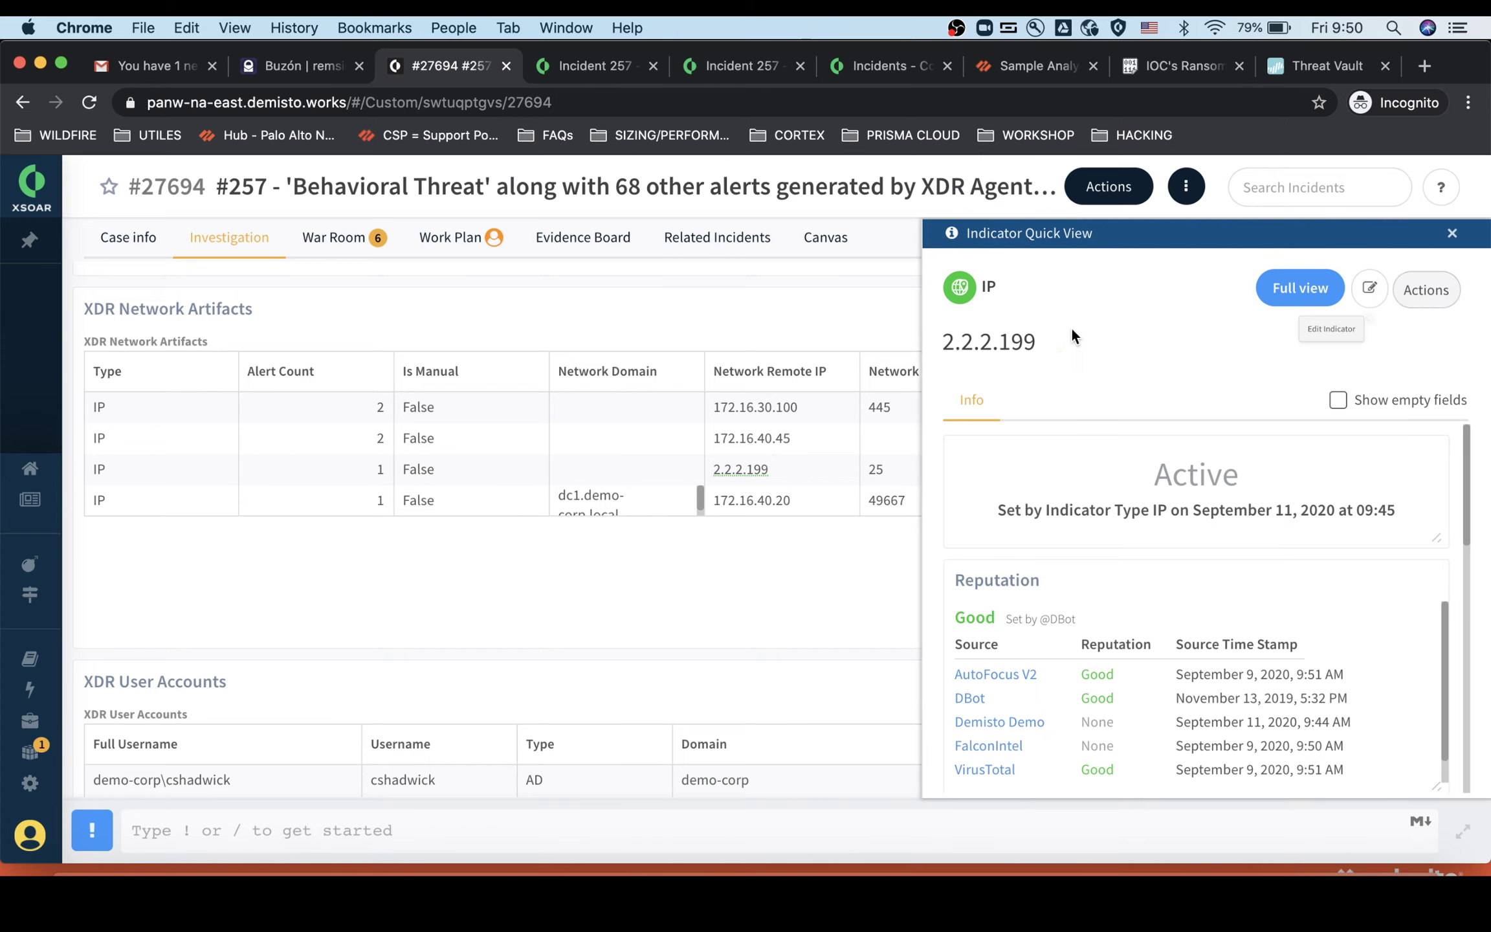
click(1416, 300)
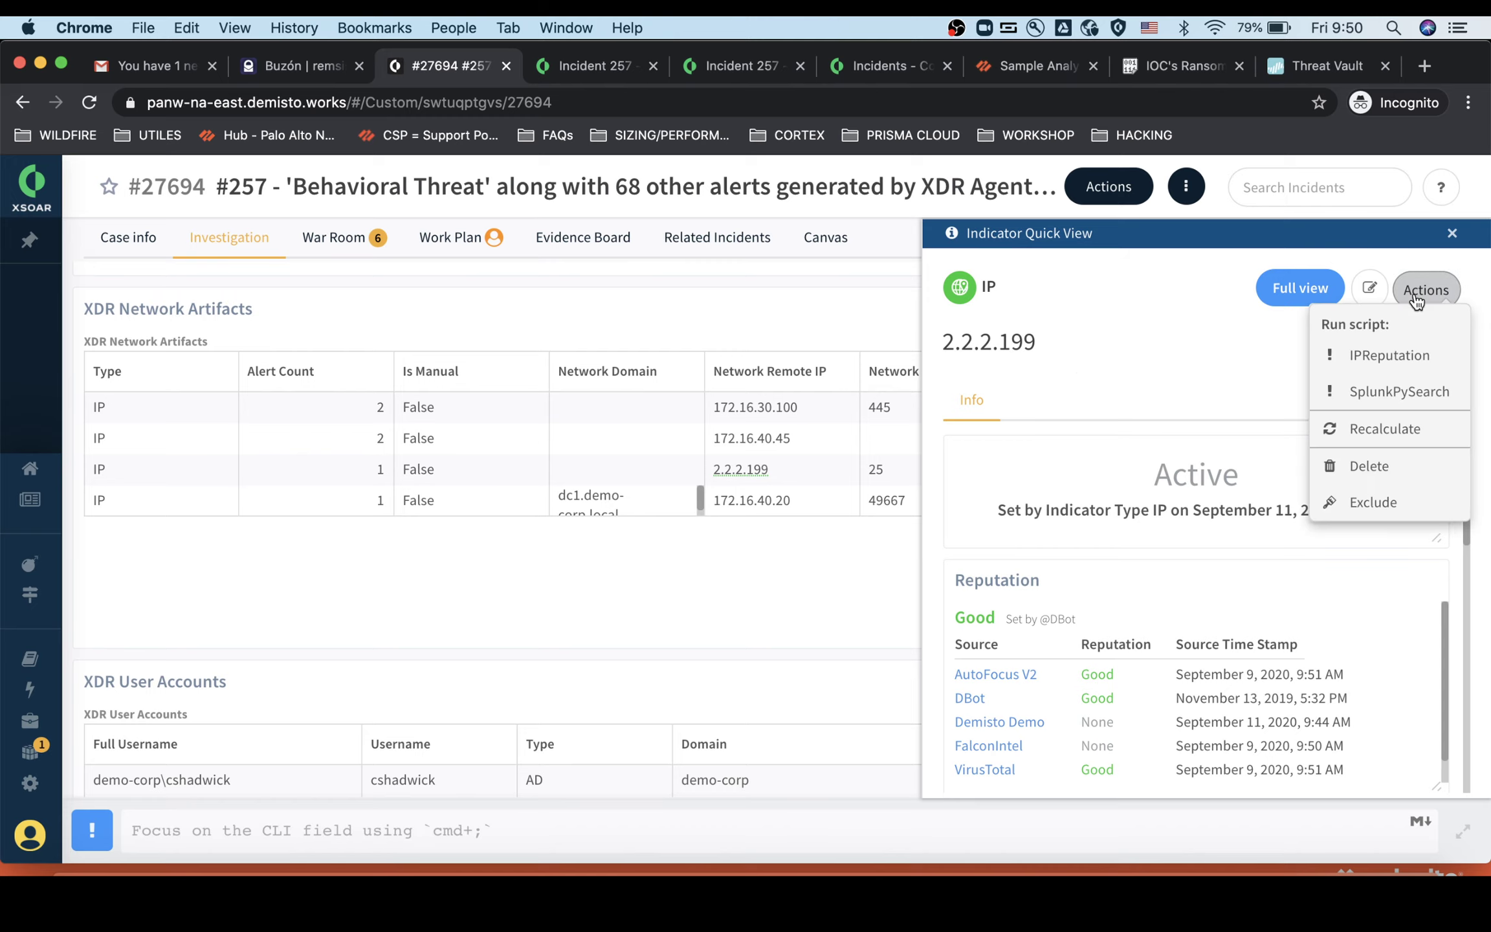
click(1387, 357)
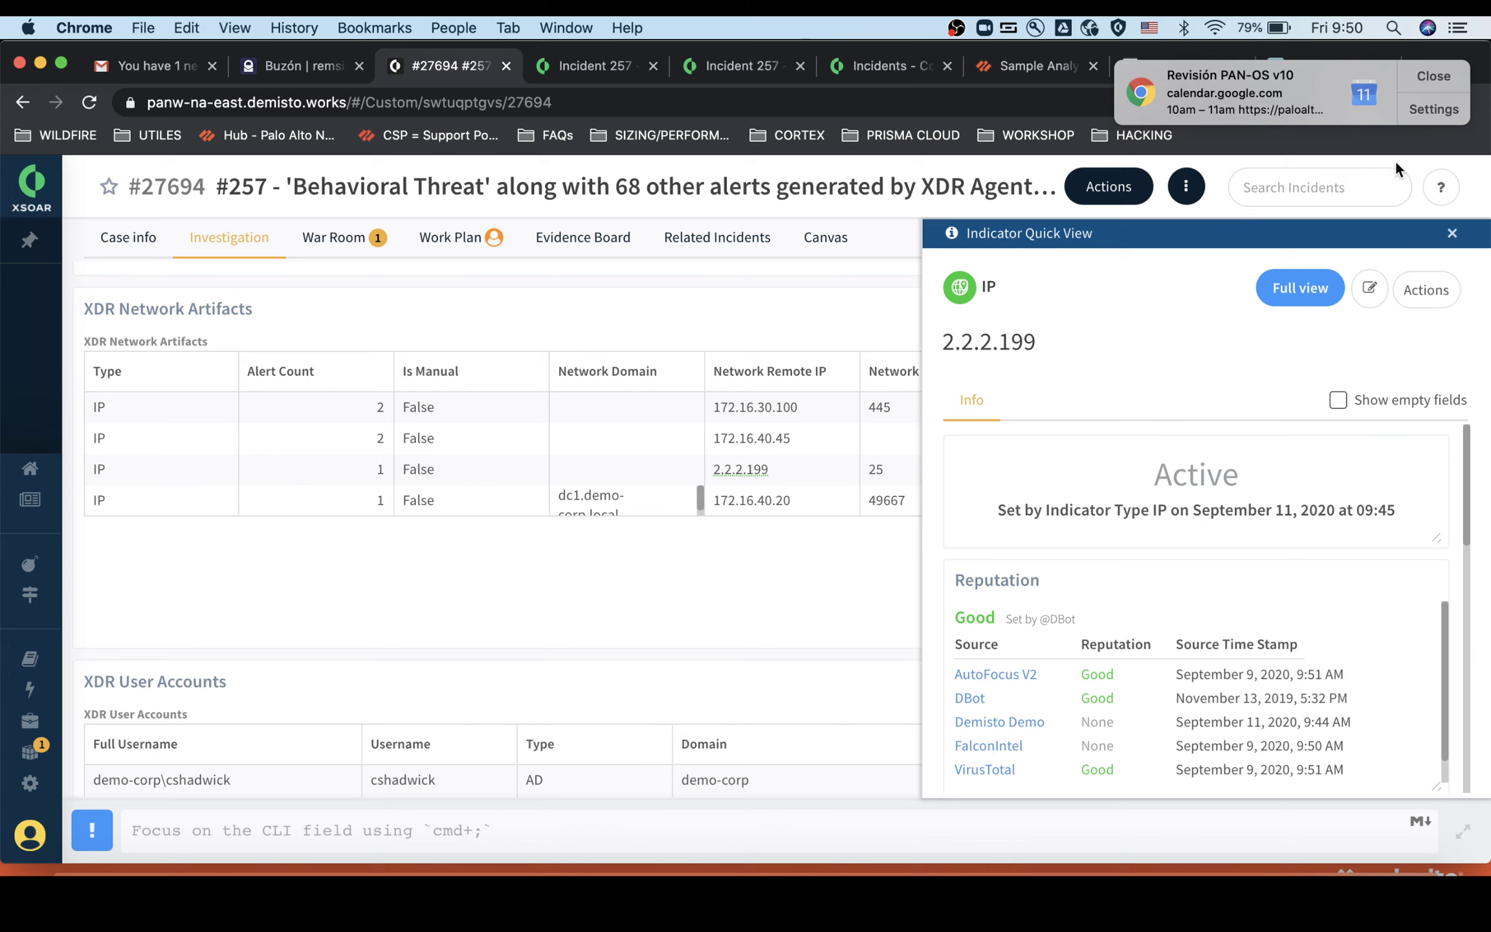
click(1433, 80)
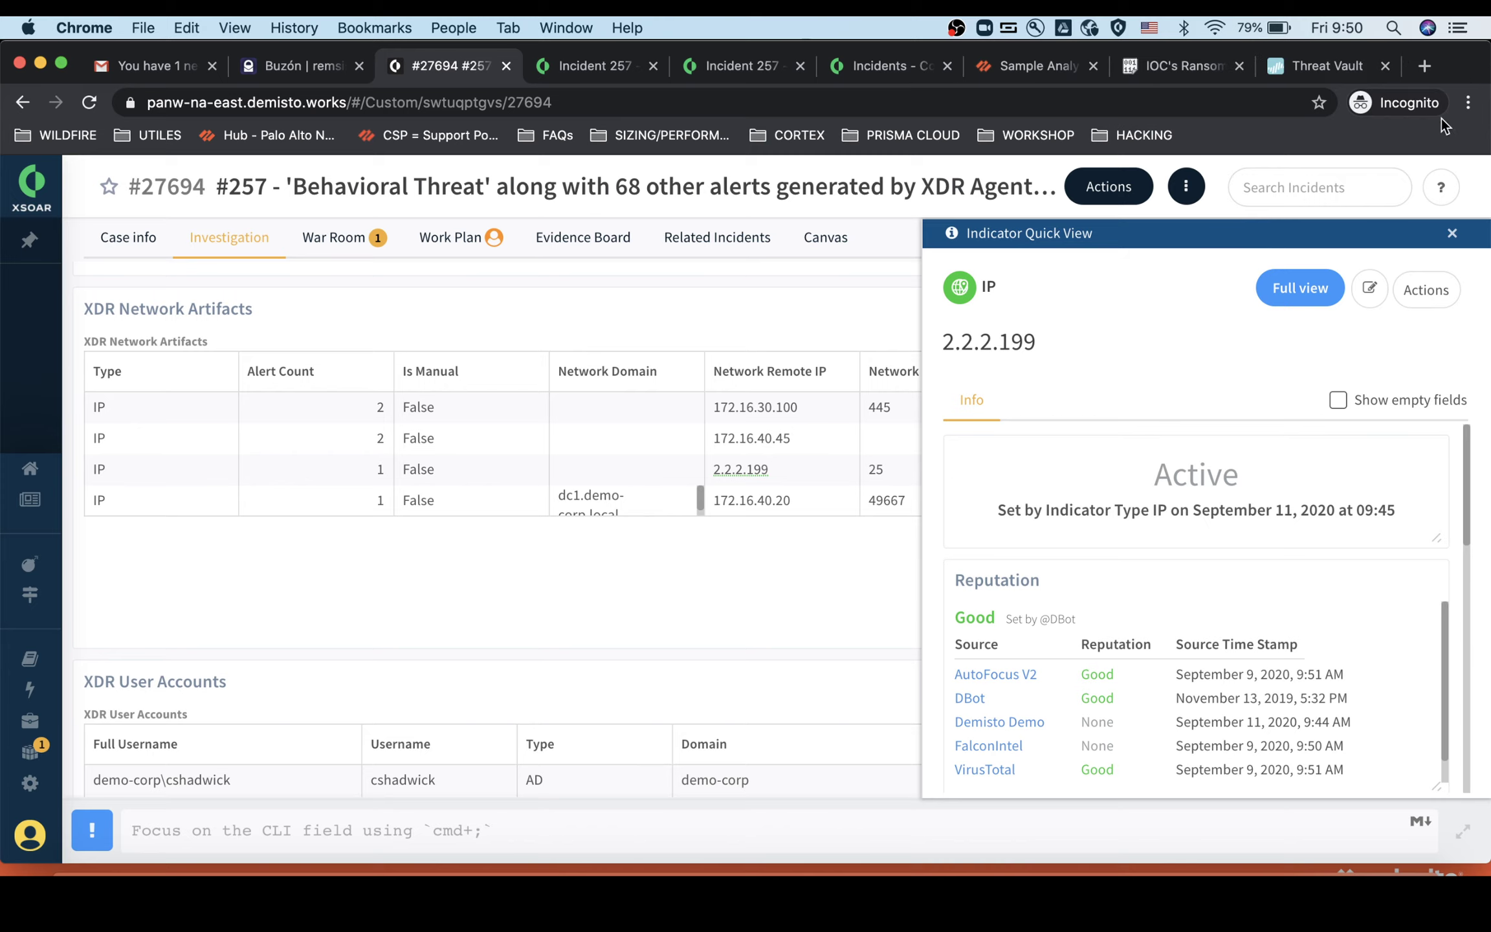
click(1449, 236)
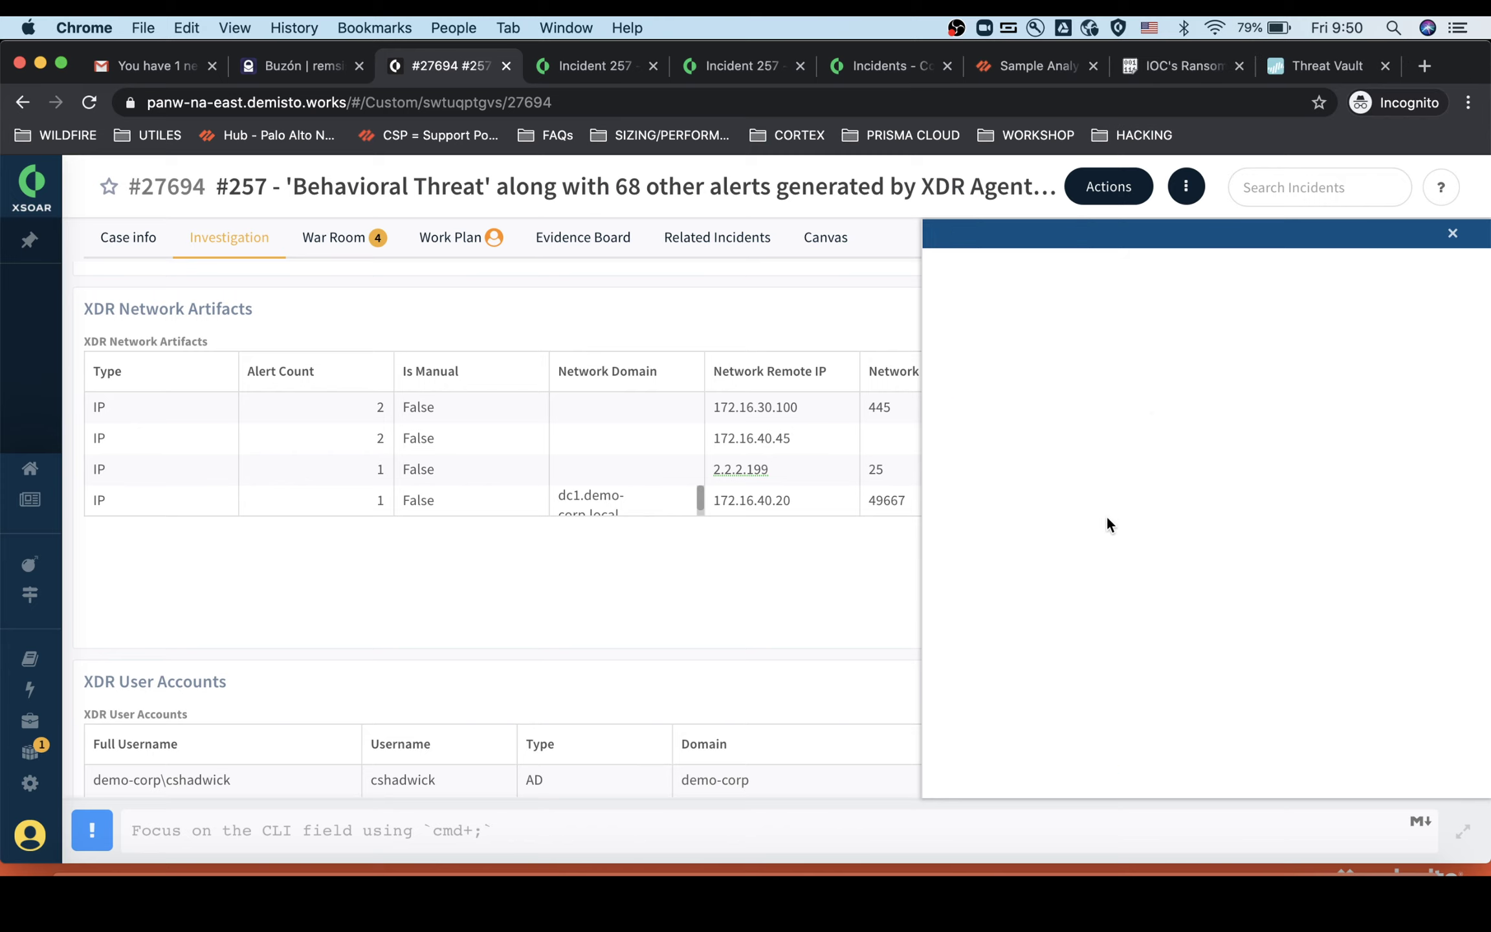
Examine the investigation's XDR user accounts and the incident's indicators with their reputations
scroll(867, 647, down, 2)
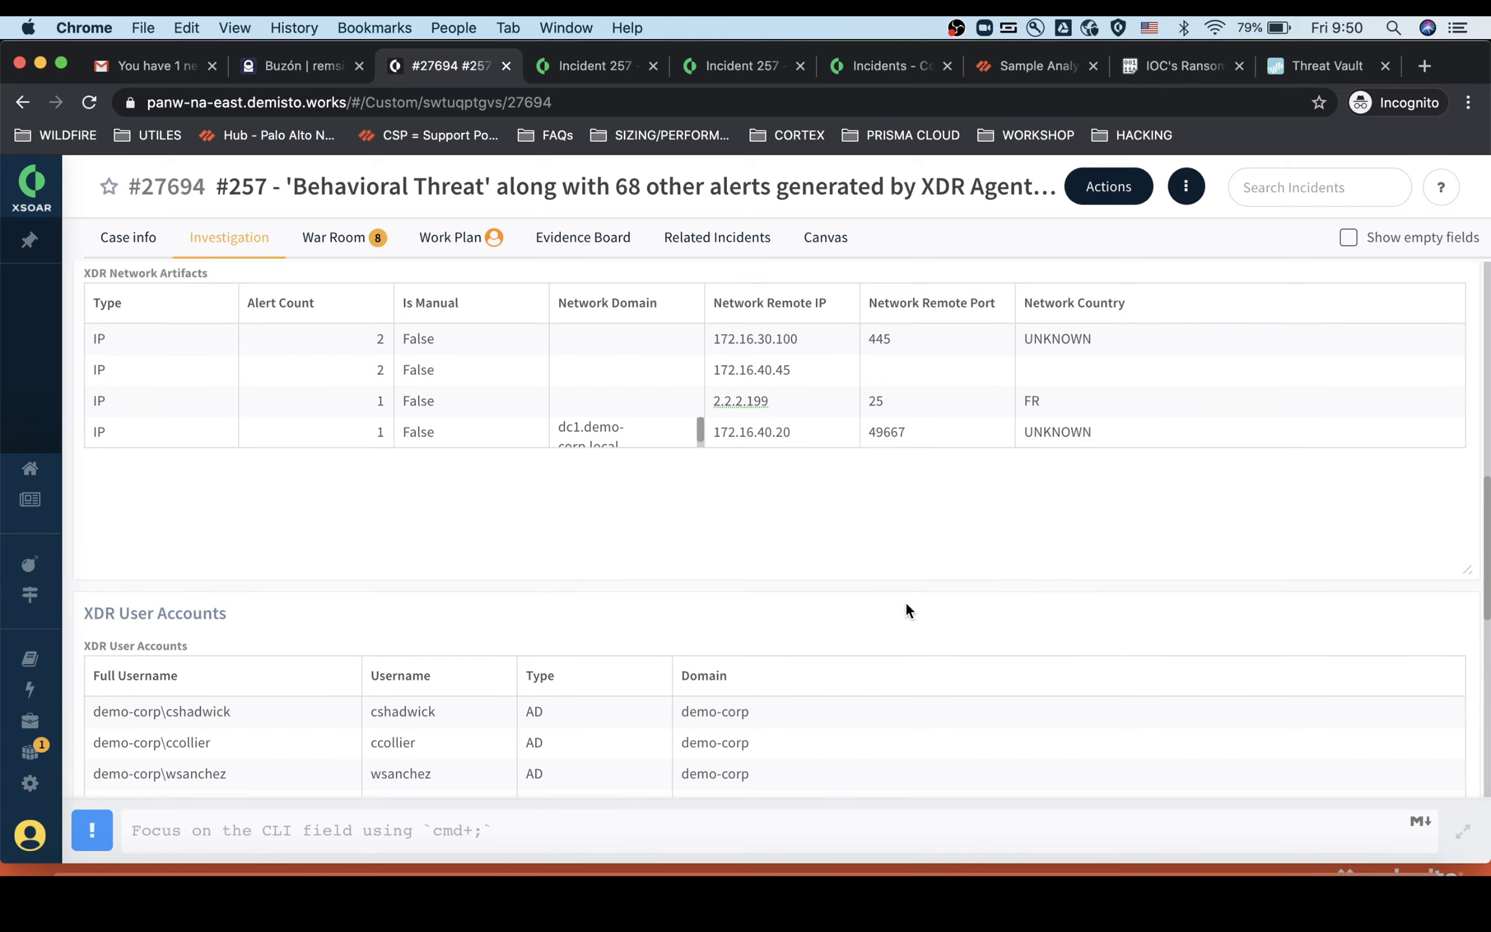
scroll(905, 605, down, 4)
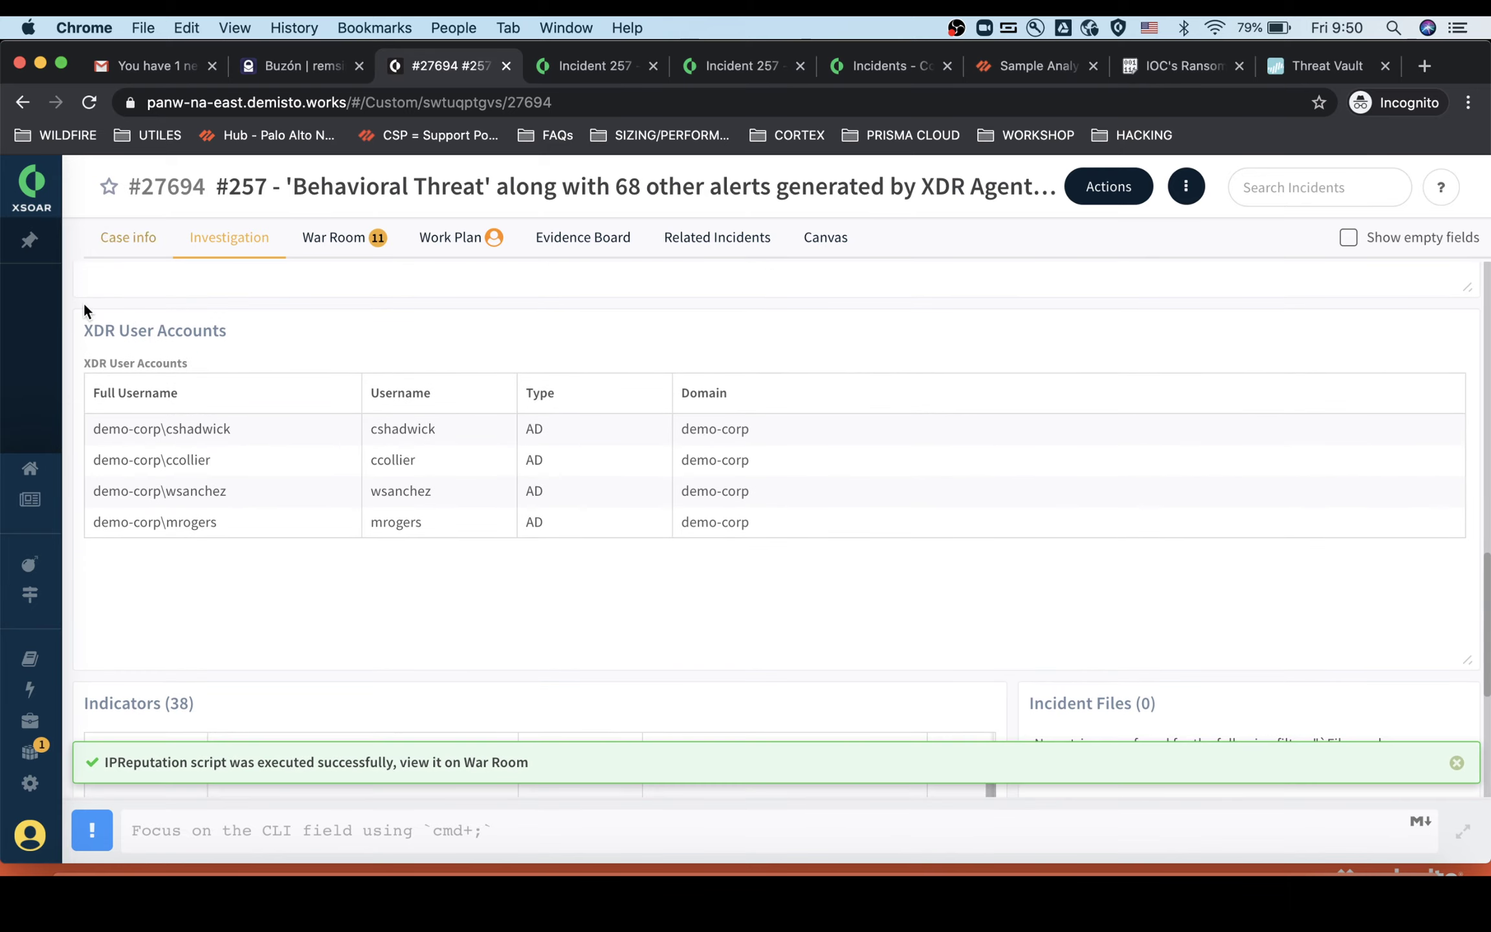
scroll(568, 622, down, 5)
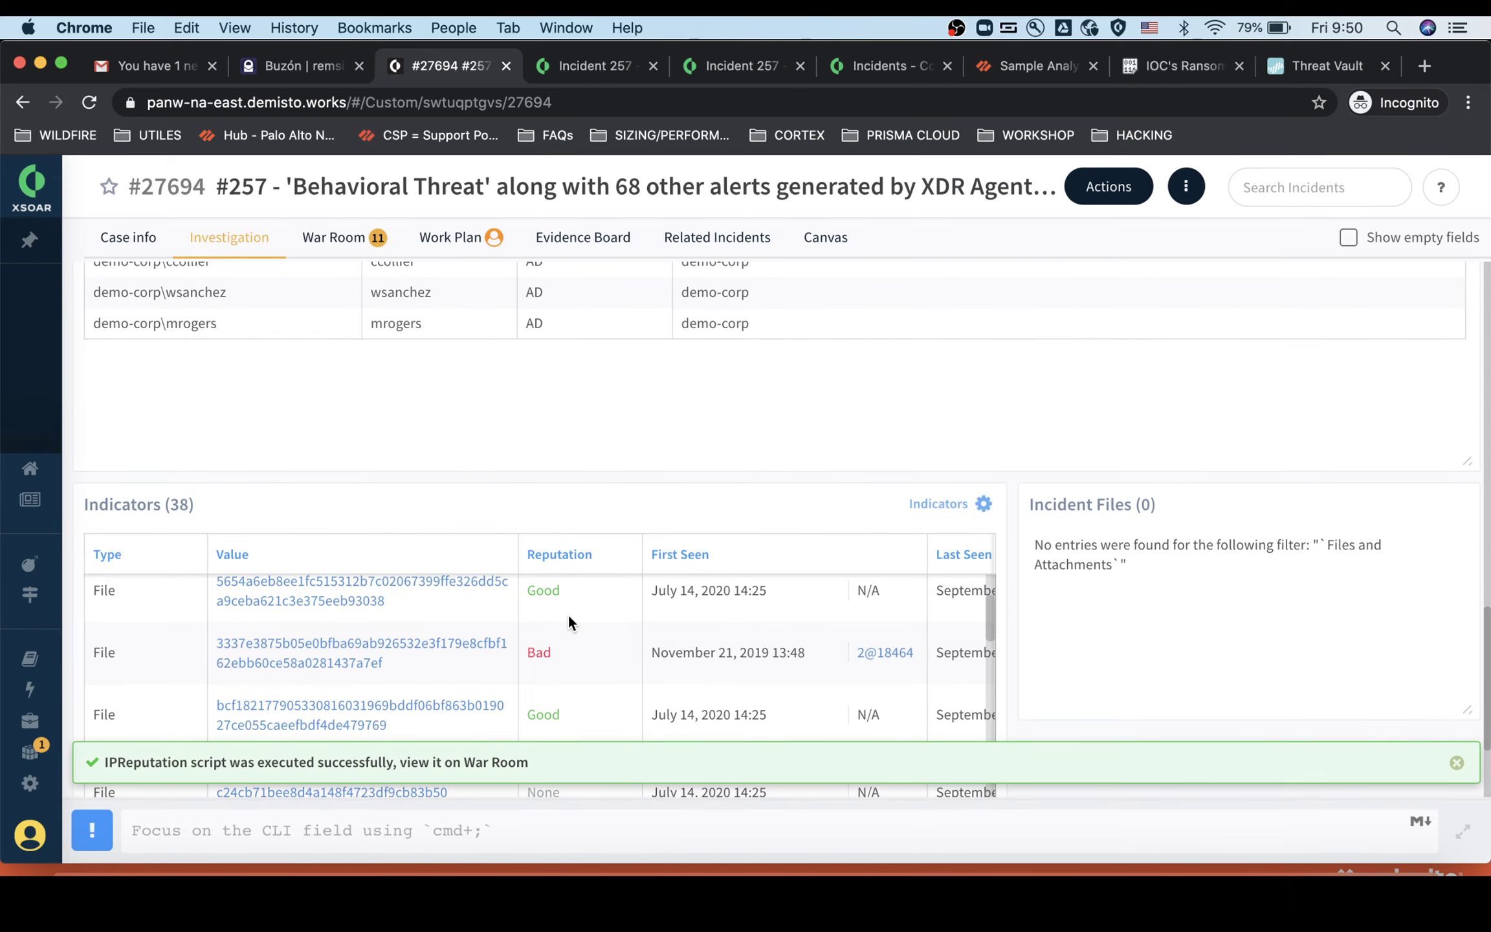
scroll(523, 695, down, 2)
scroll(522, 686, down, 3)
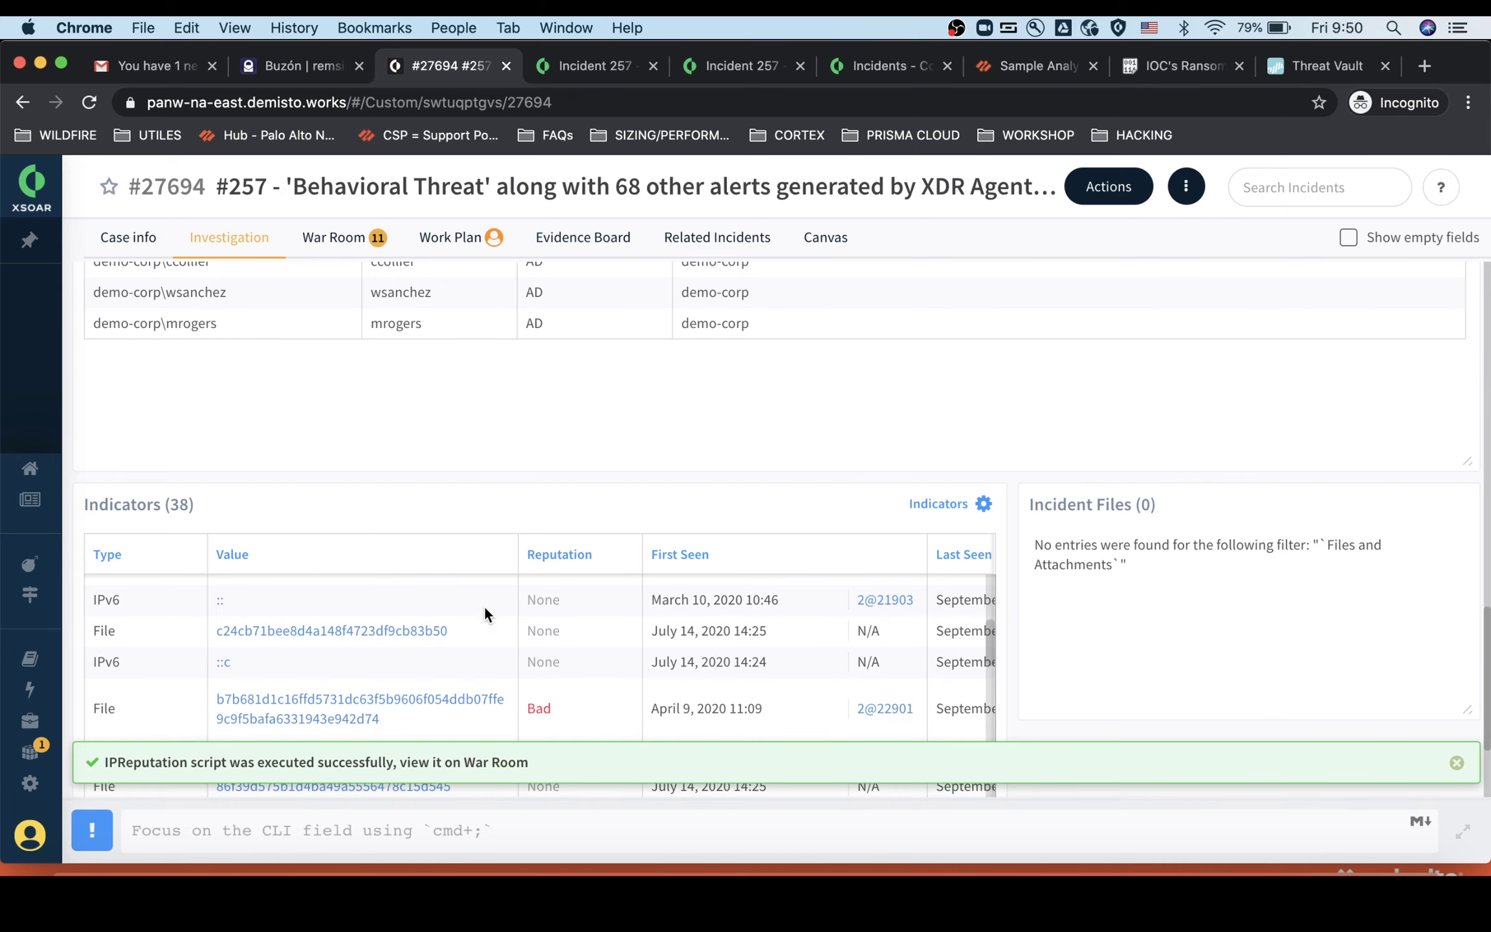
scroll(586, 713, down, 2)
scroll(649, 672, down, 5)
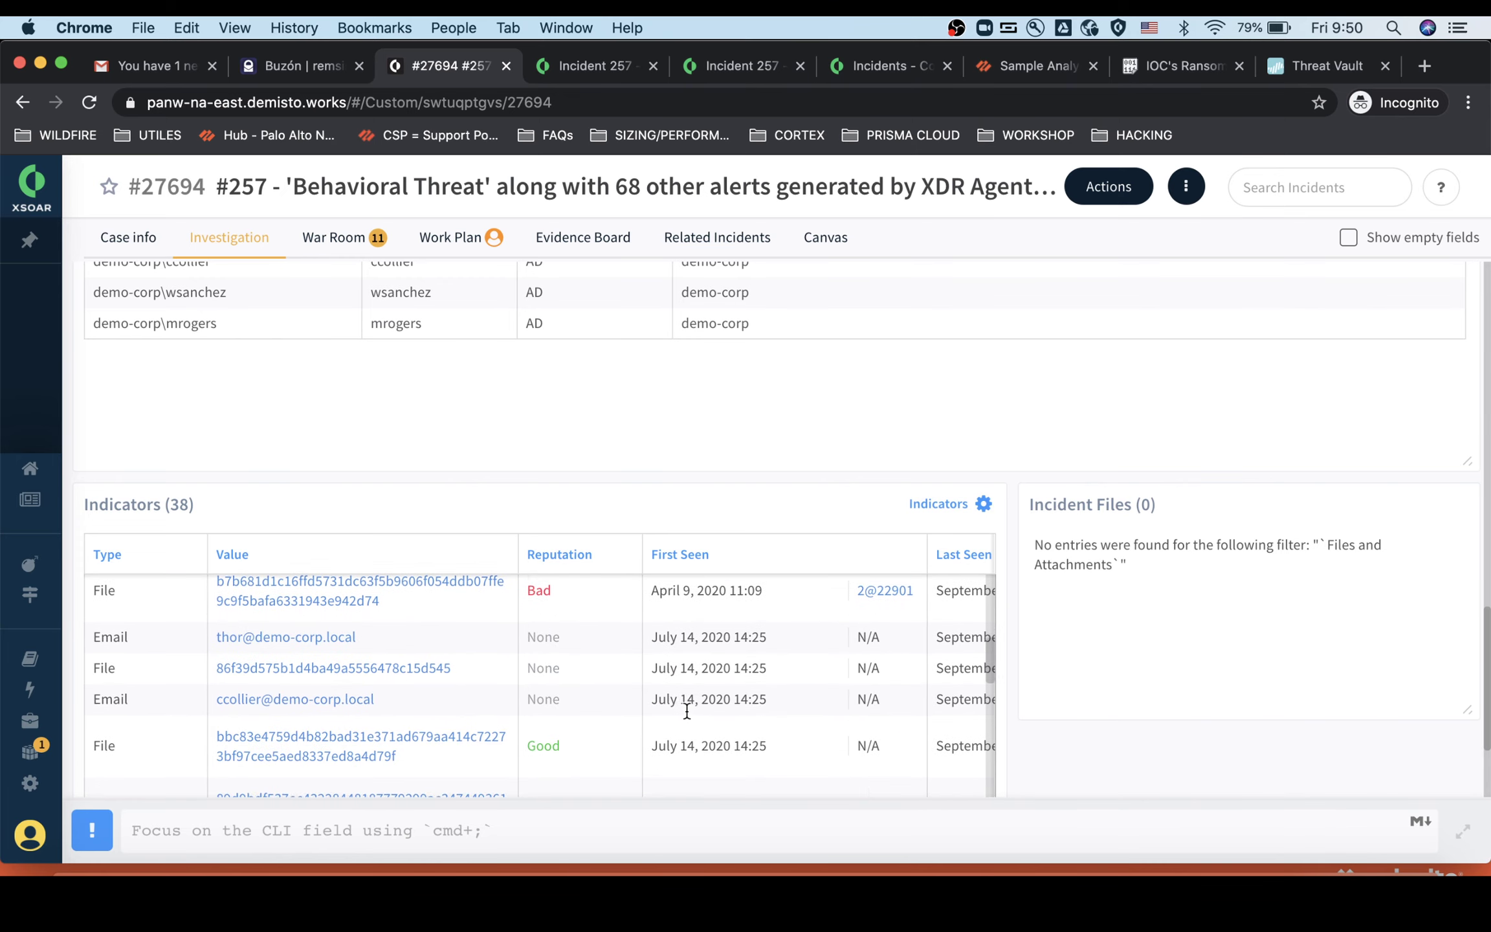
scroll(686, 715, down, 1)
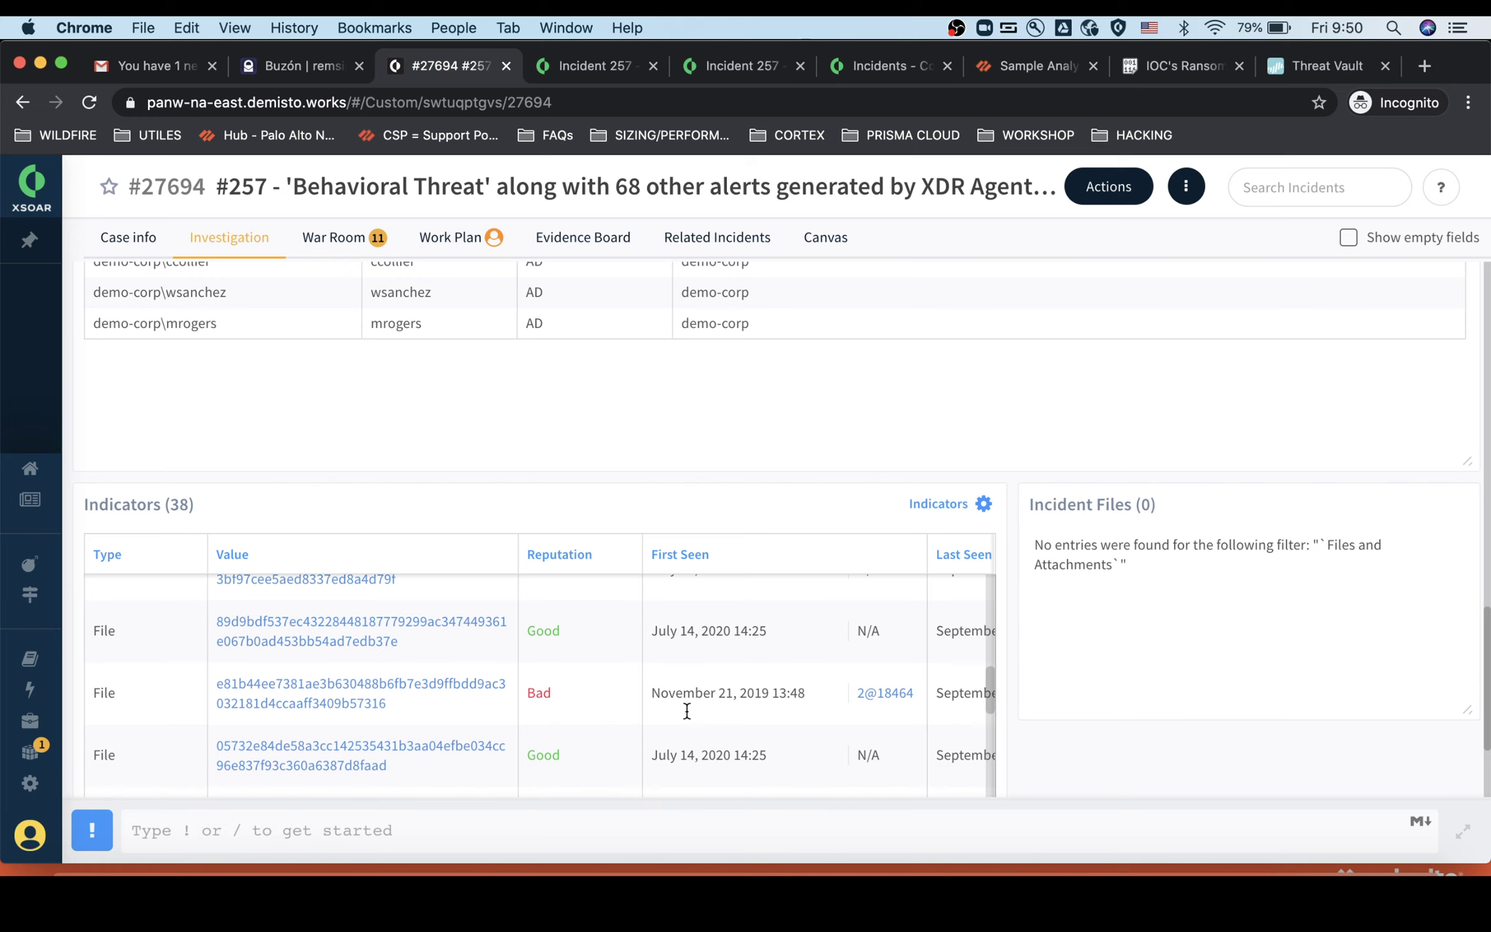
scroll(687, 710, down, 1)
scroll(686, 708, down, 1)
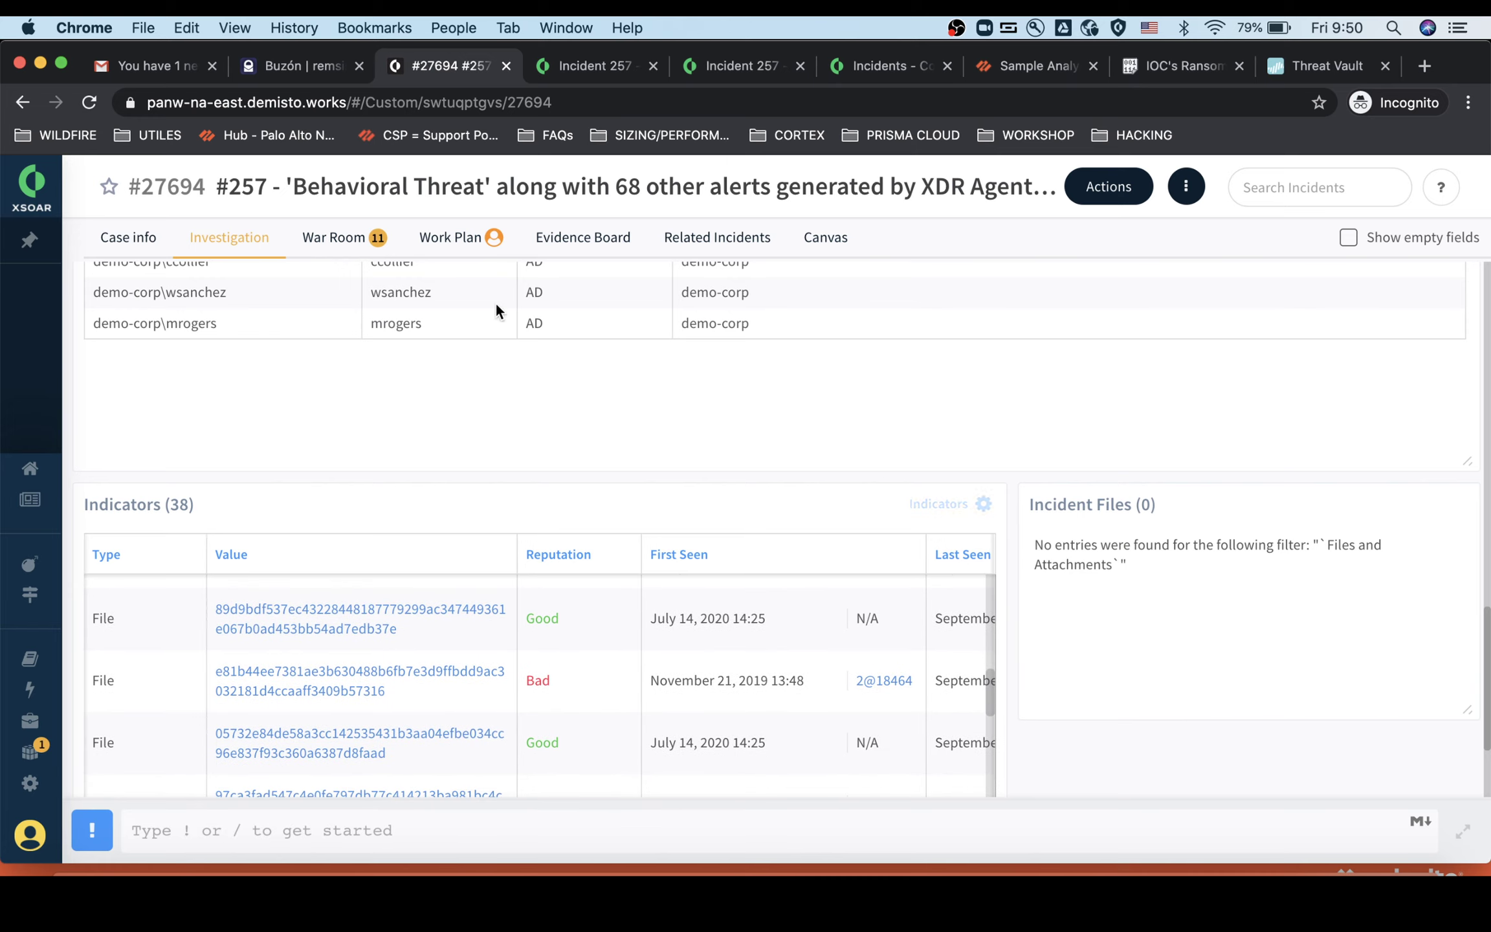
Review the IPReputation results for 2.2.2.199 in the War Room, dismissing the Google Maps warning
click(346, 241)
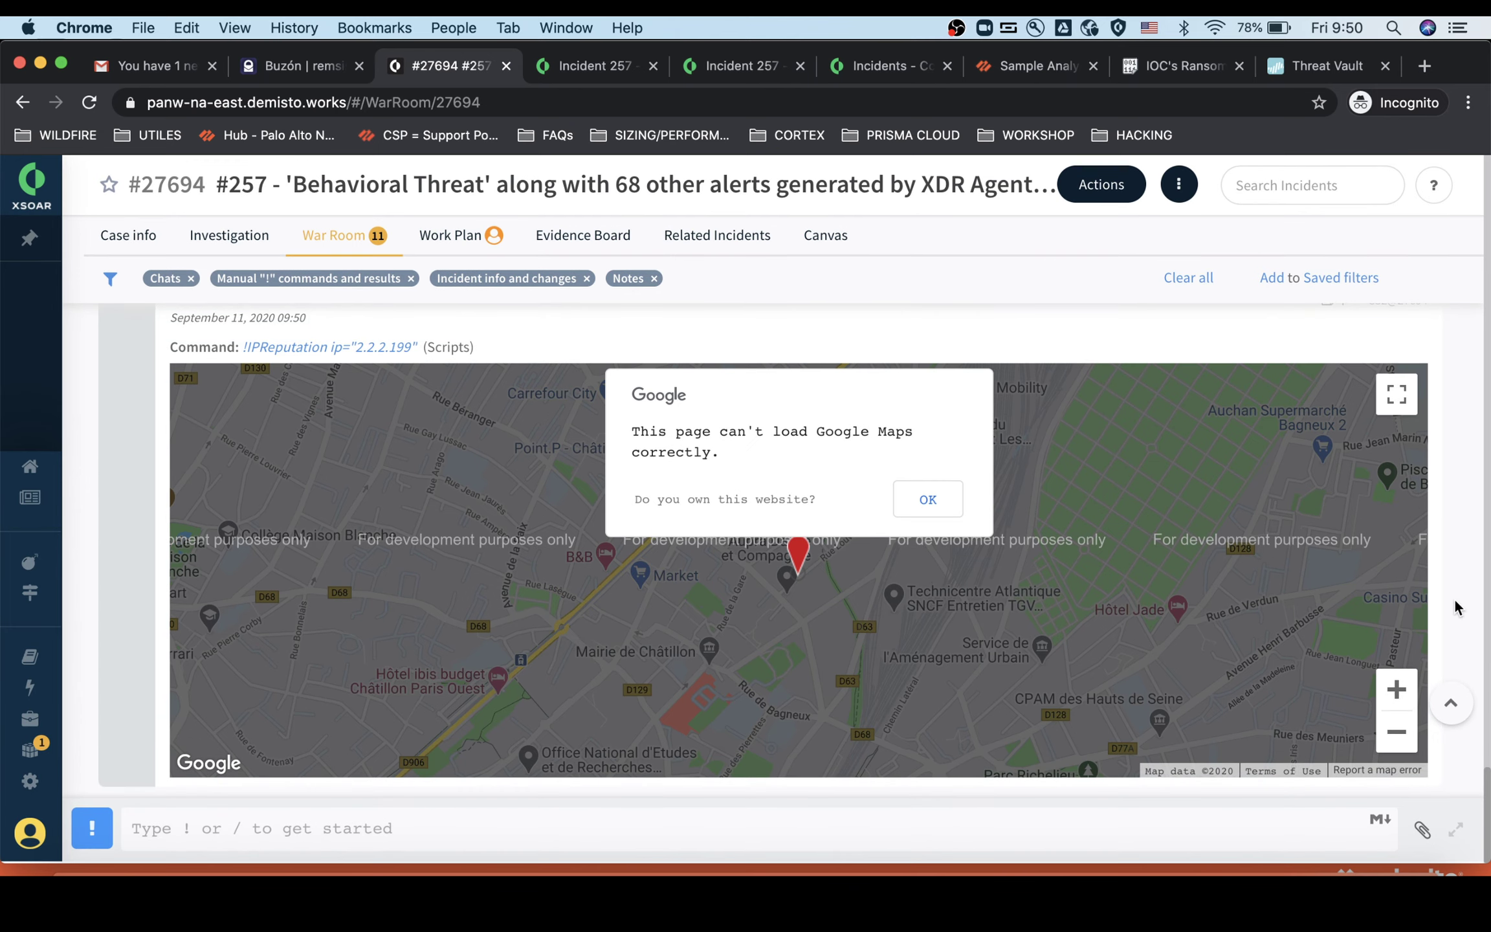
click(930, 503)
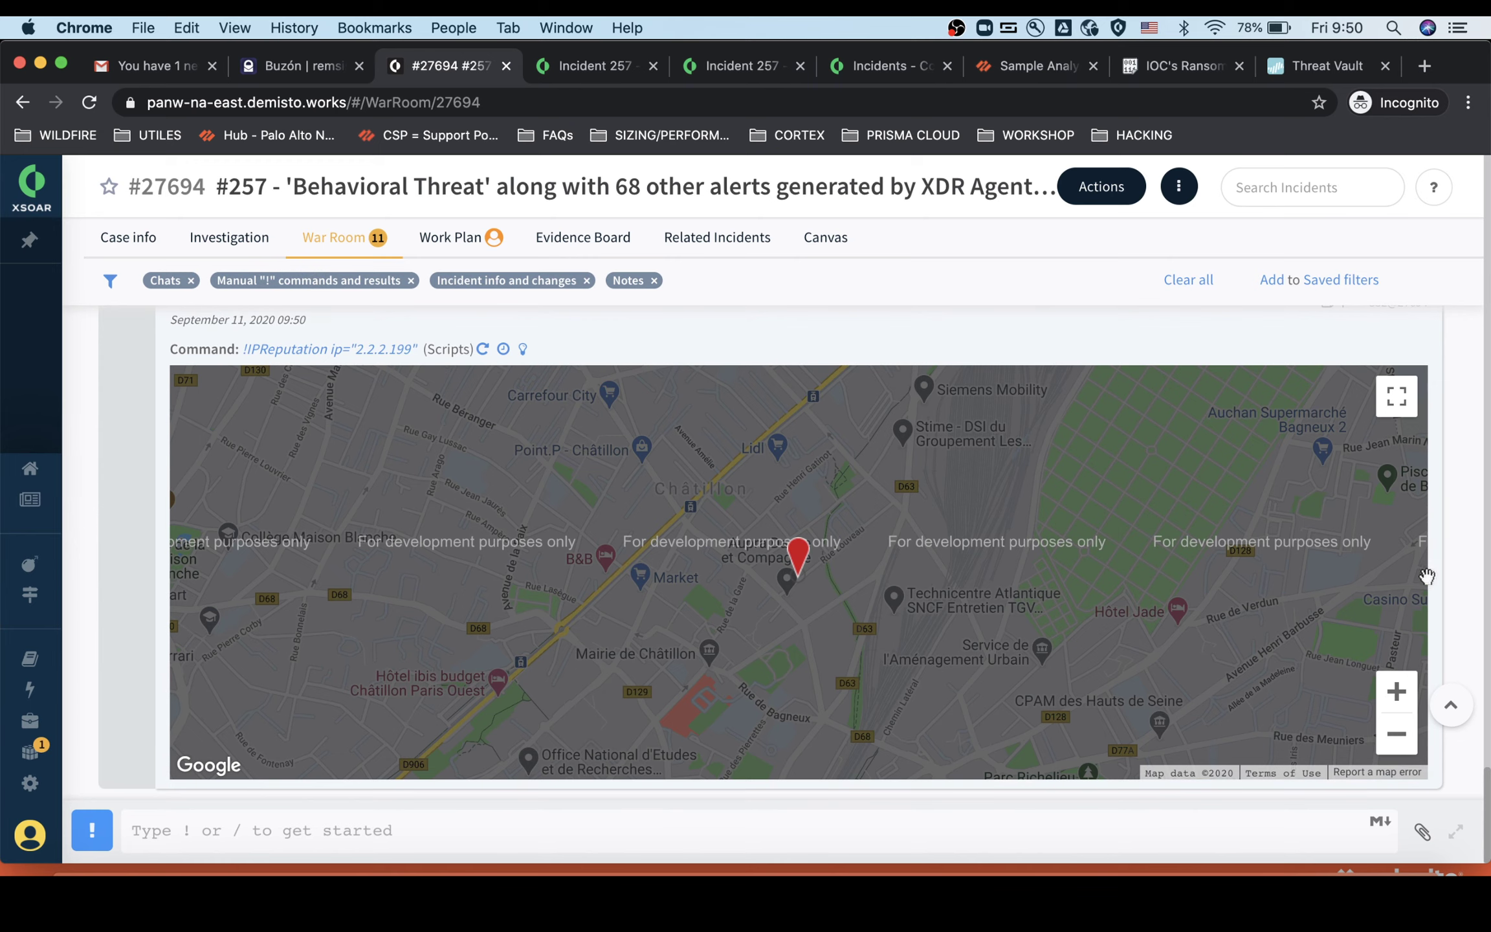
scroll(1448, 582, up, 5)
scroll(1447, 537, up, 10)
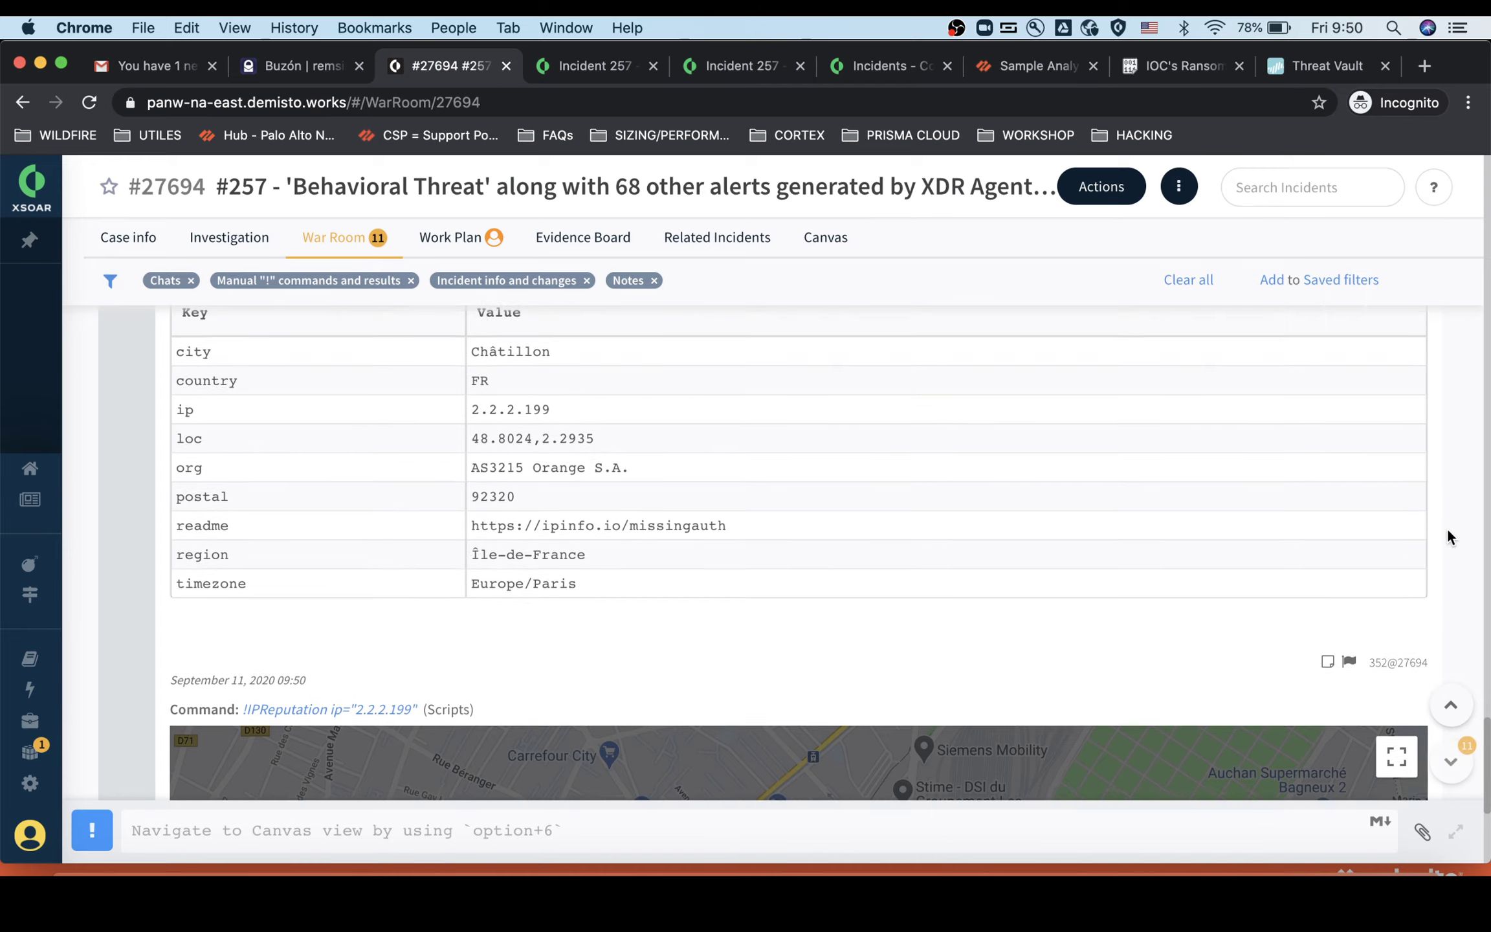
Review the War Room's IPReputation results for 2.2.2.199 and the FileReputation results, including the AutoFocus indicator tags
scroll(1447, 527, up, 7)
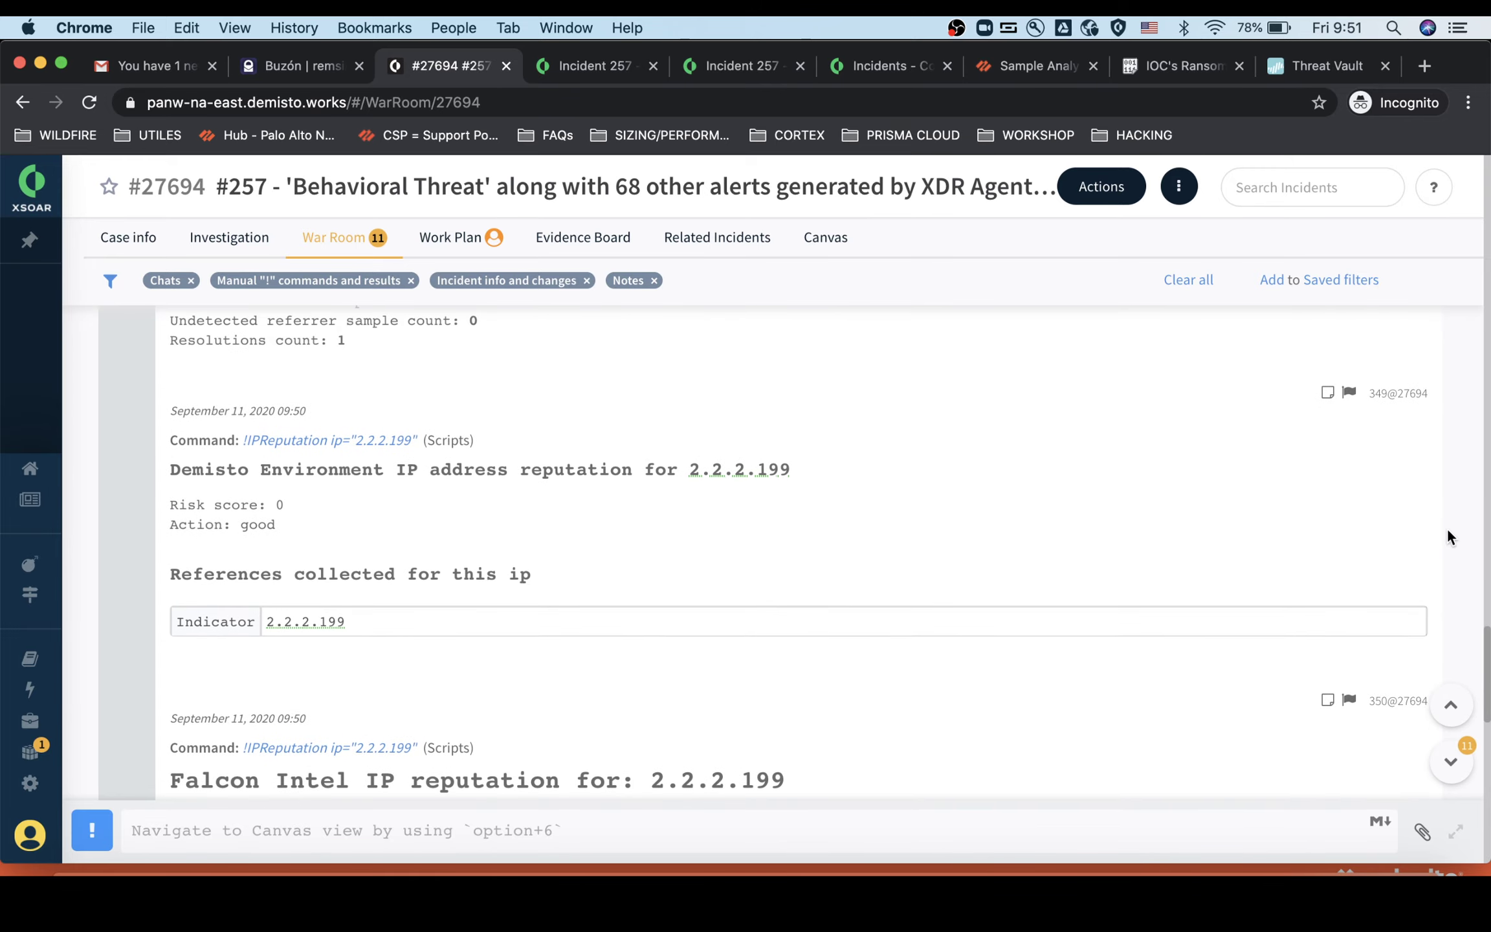
scroll(1439, 527, up, 2)
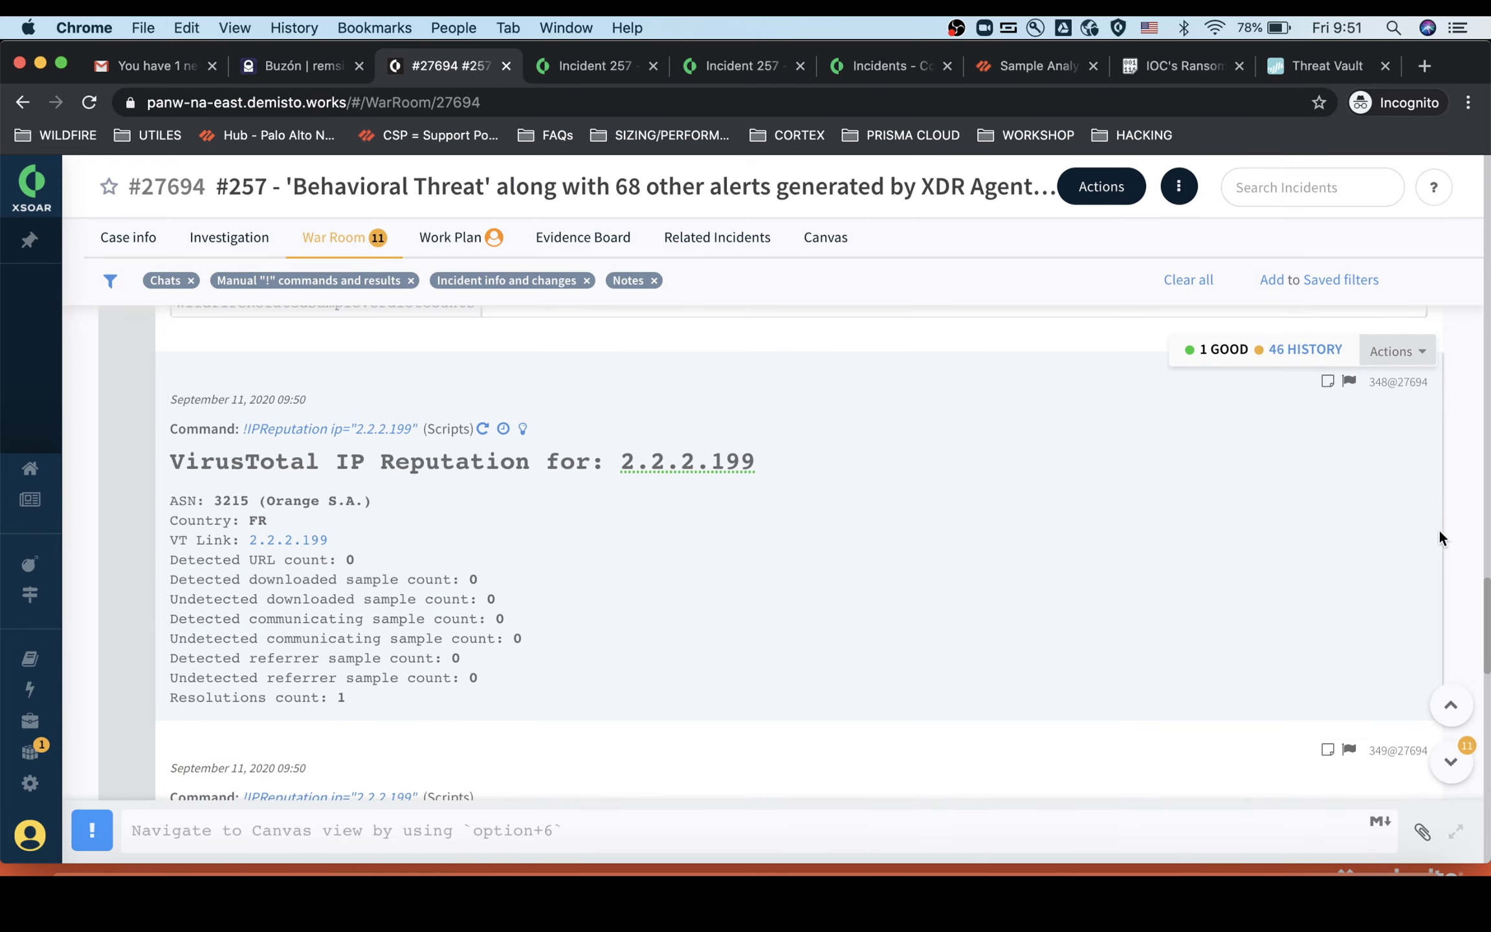
scroll(606, 641, up, 8)
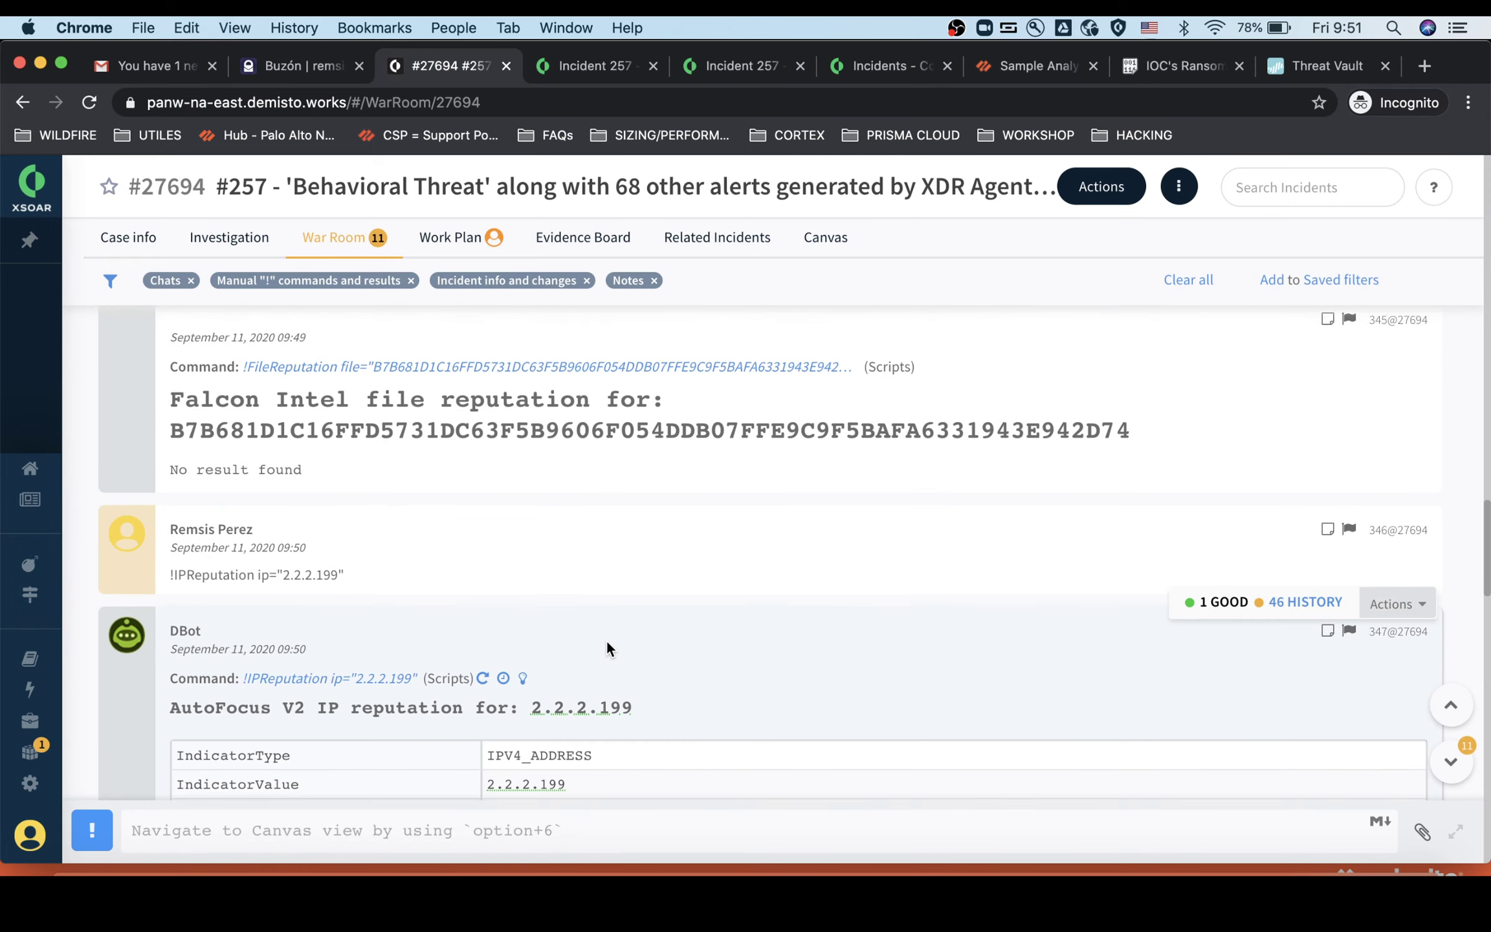
scroll(578, 663, up, 9)
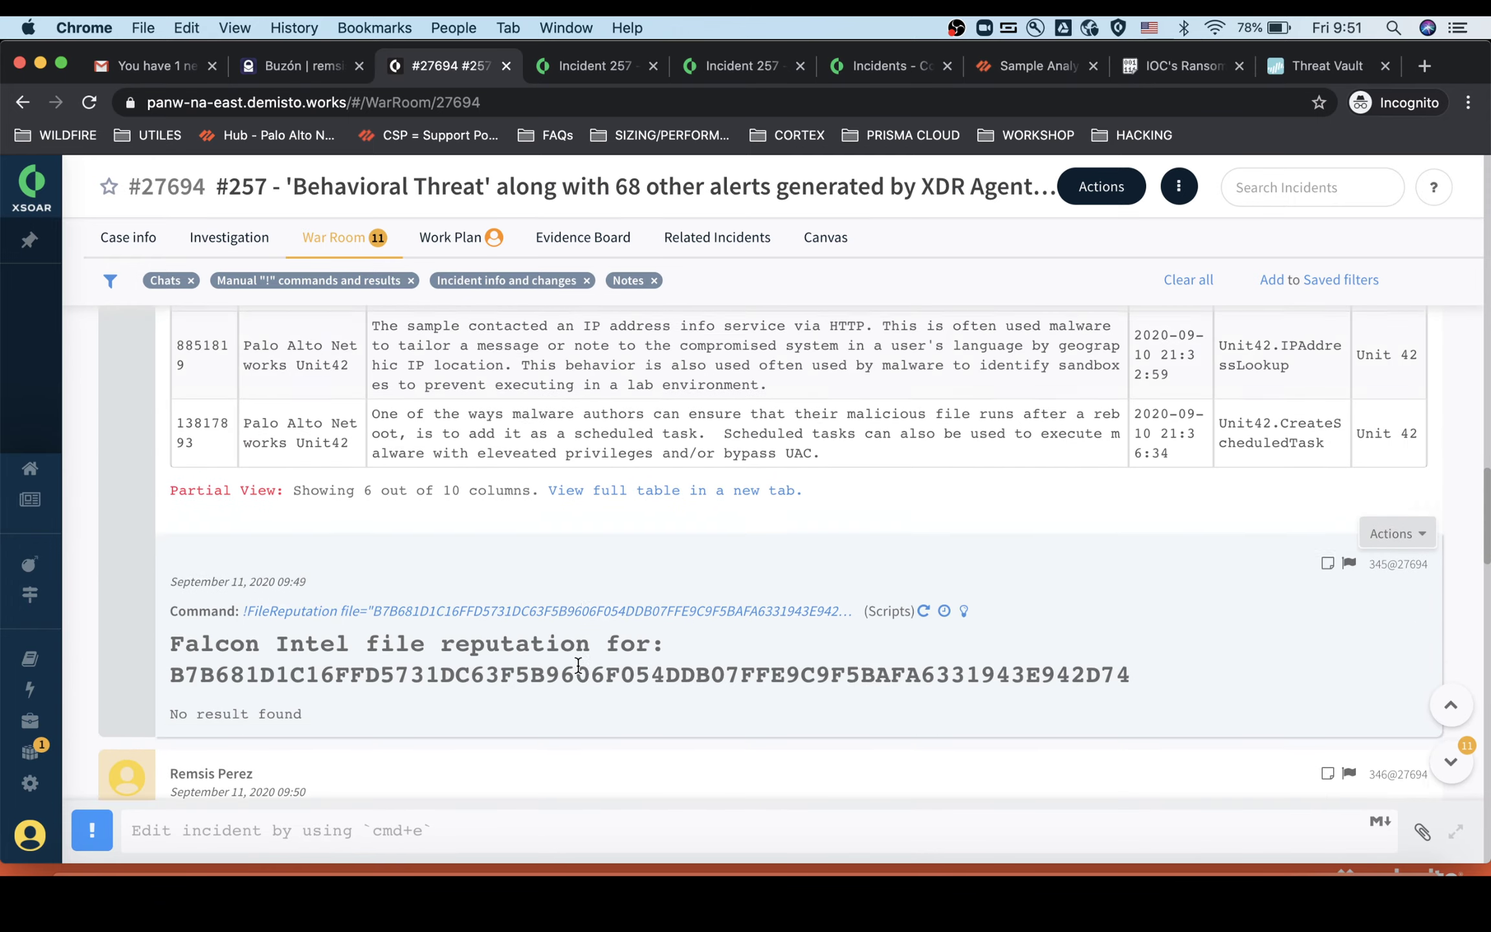
scroll(1111, 649, up, 3)
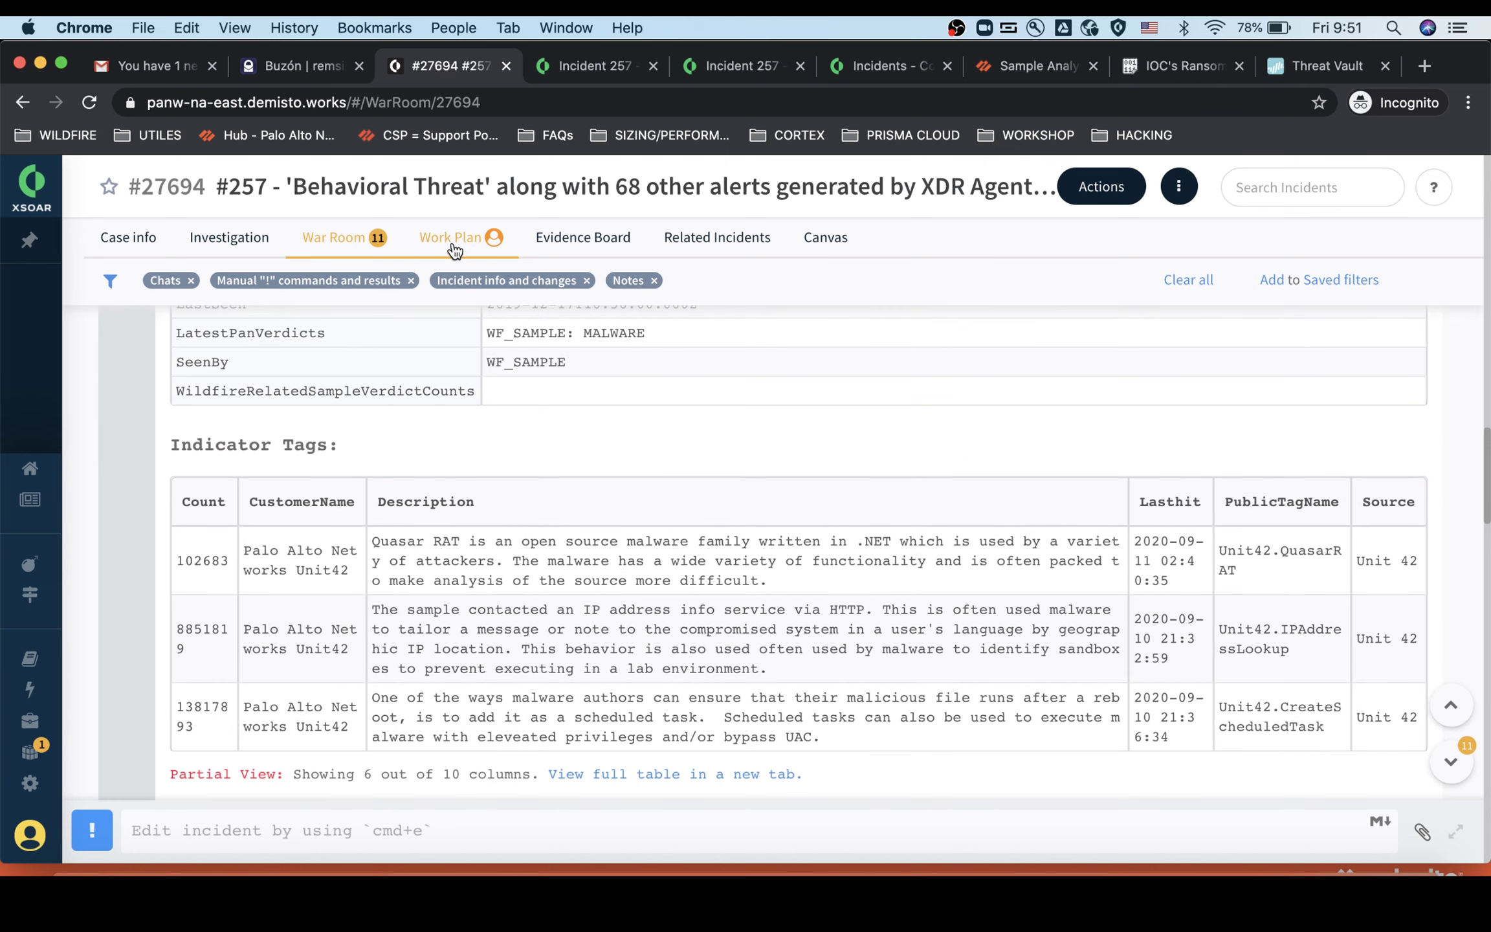
In the work plan, return from the EWS email sub-playbook to Cortex XDR Incident Handling - Demo and close the task details
click(447, 240)
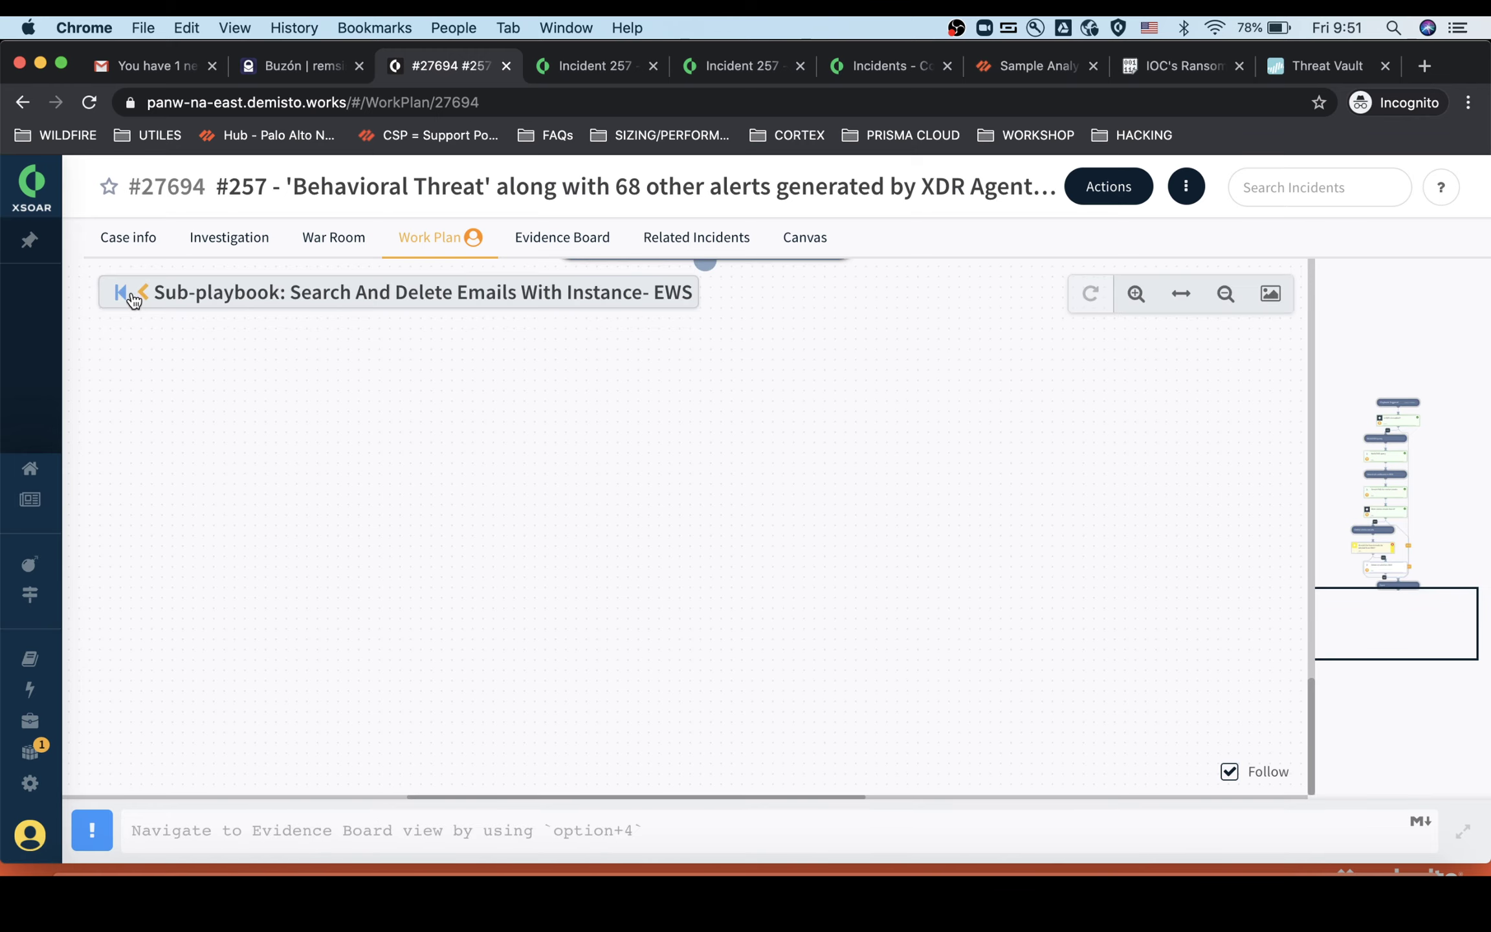
click(144, 296)
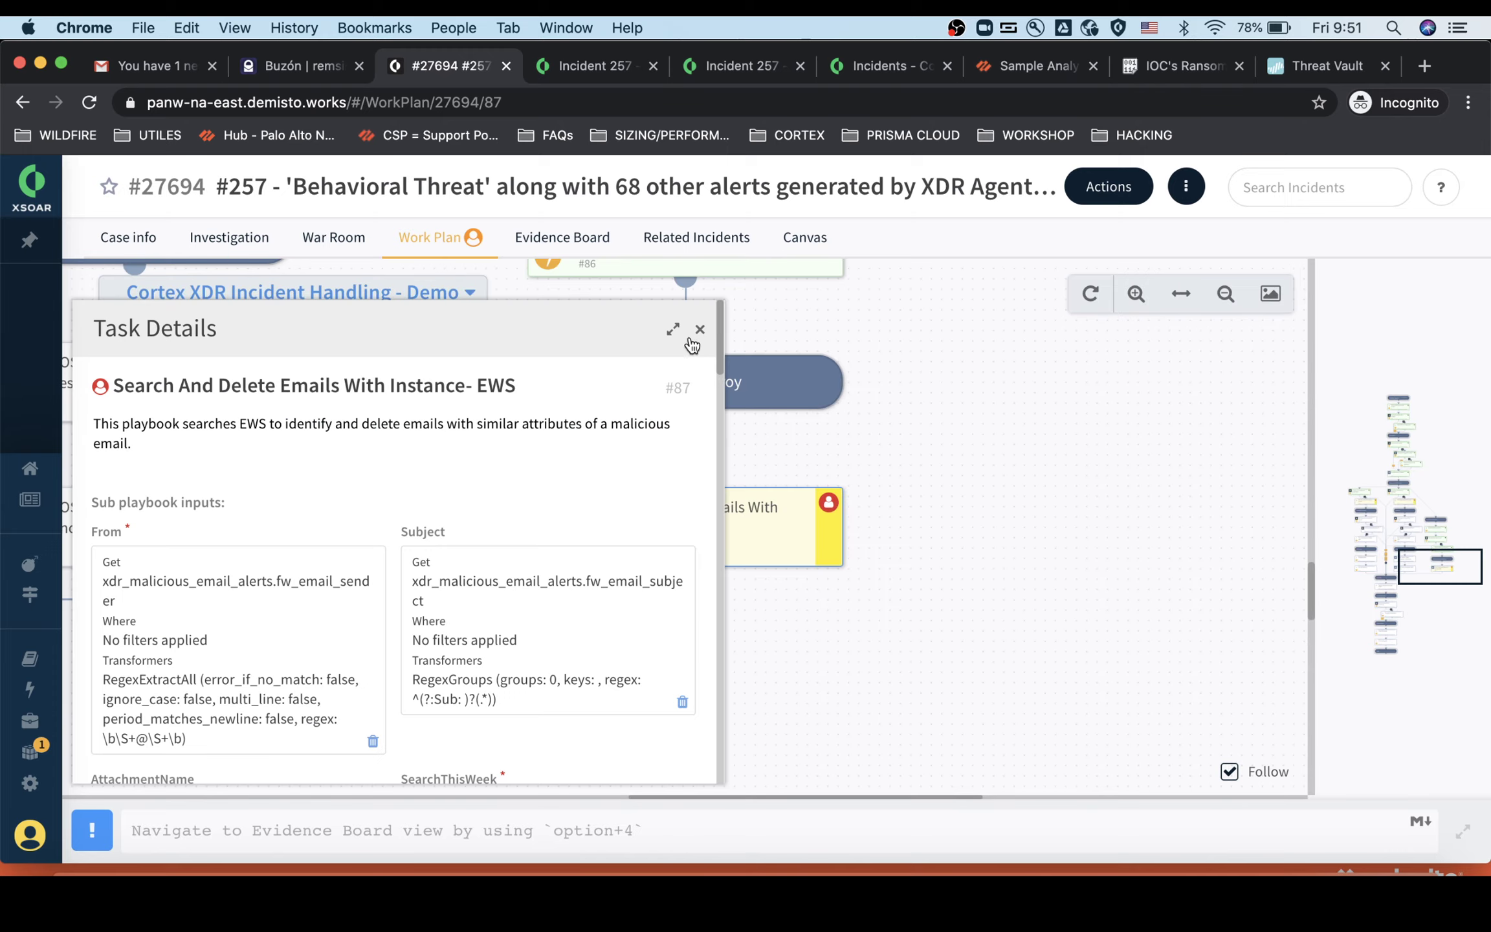
click(701, 330)
Examine the playbook's opening tasks, from Playbook Triggered through the XDR alerts sync and the extraction of XDR users
scroll(1057, 572, up, 10)
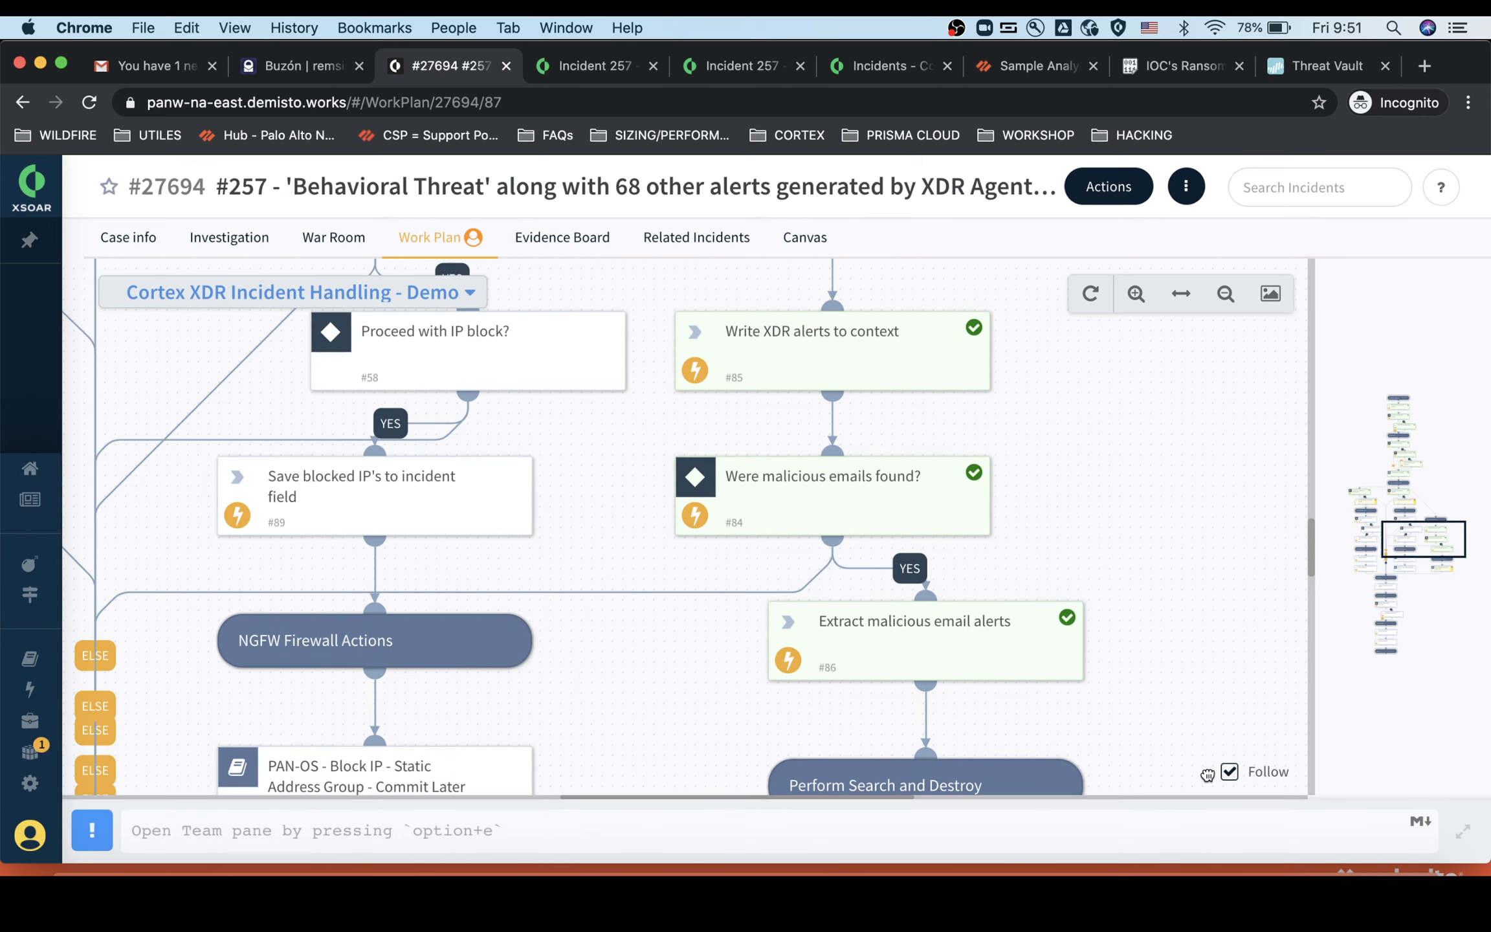
scroll(1202, 615, up, 5)
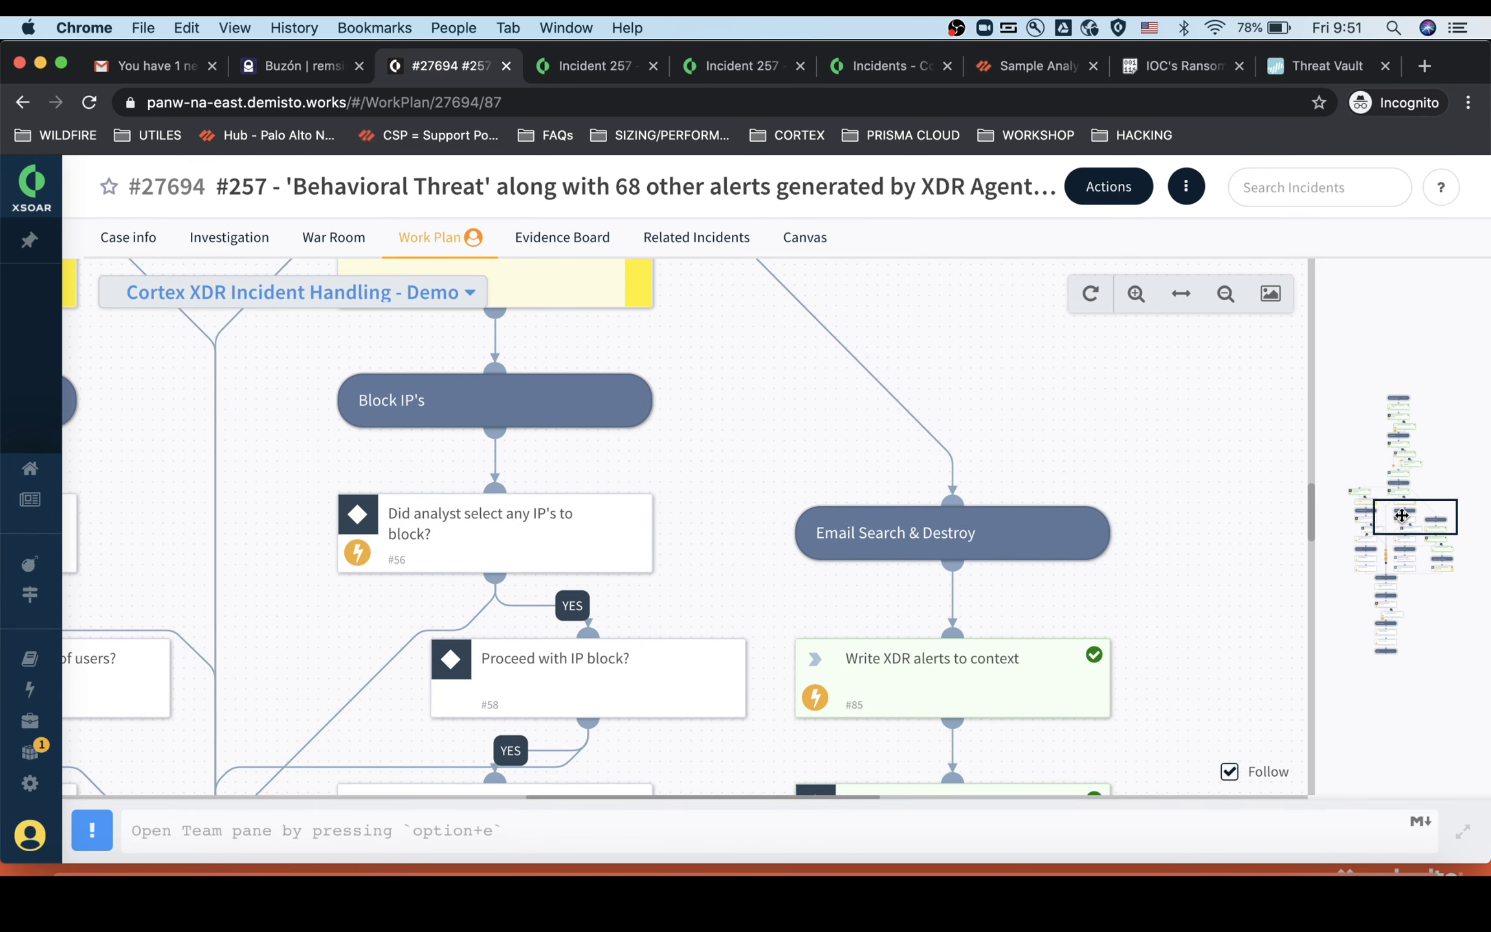
click(1402, 516)
click(1389, 402)
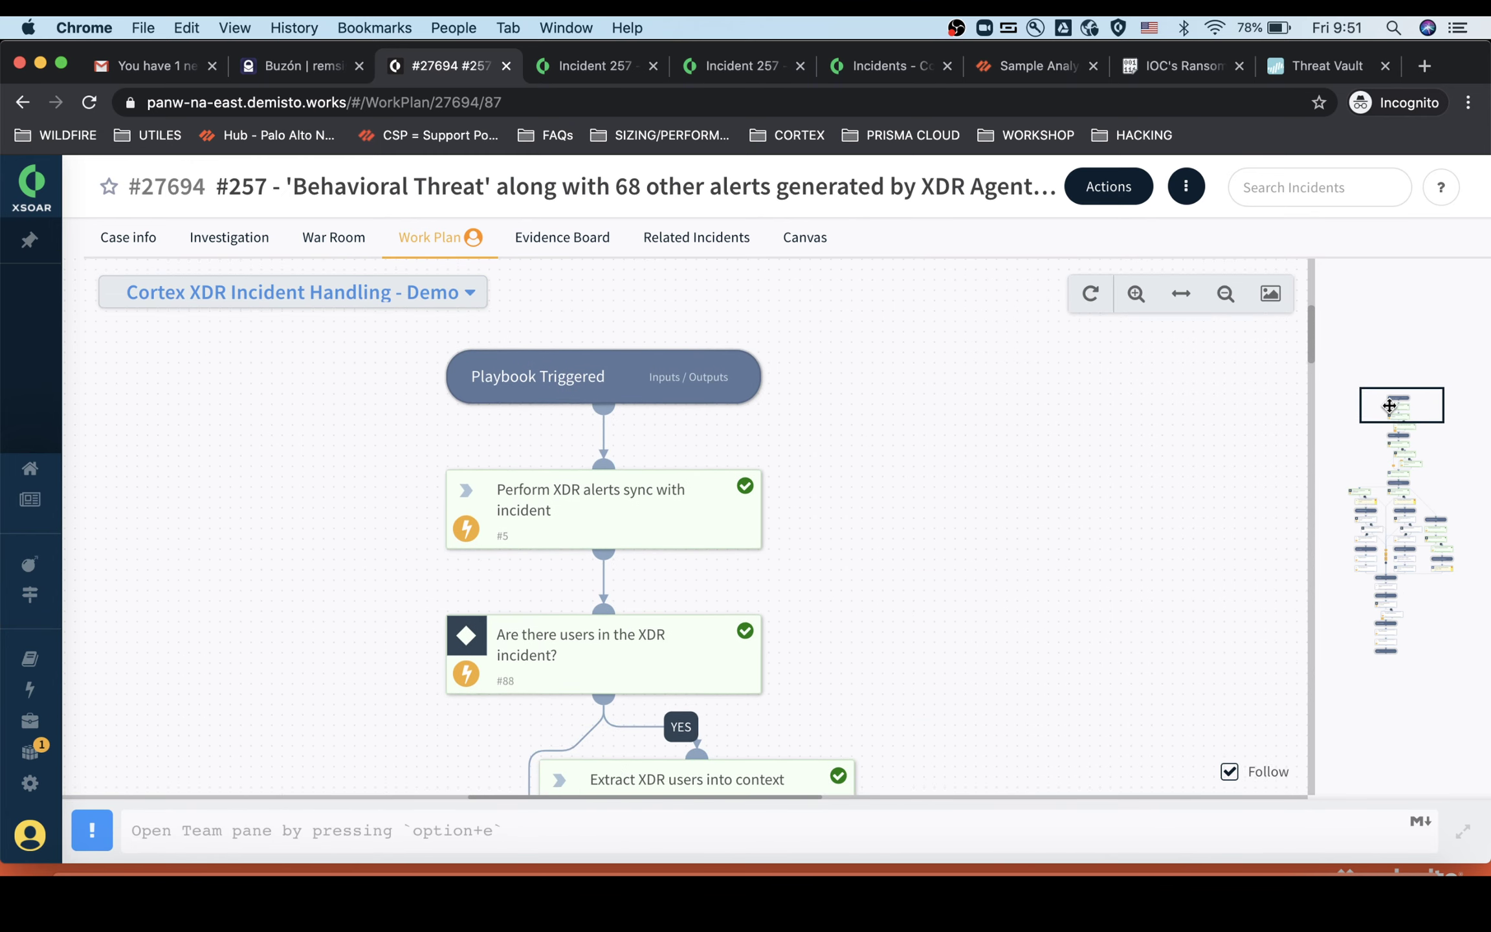
click(1225, 294)
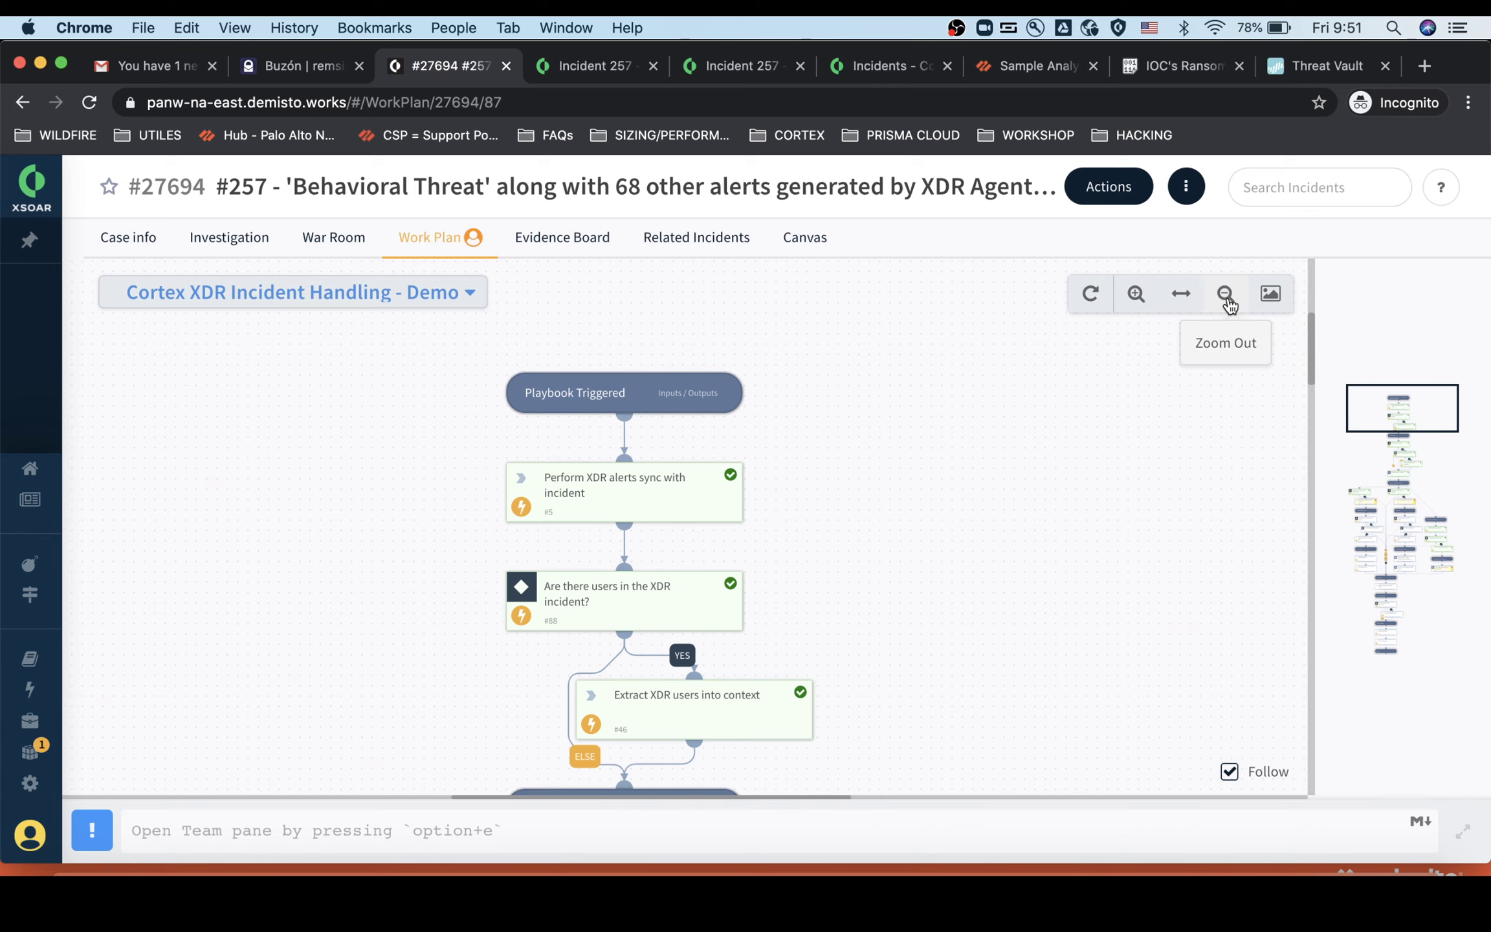
drag(1085, 610, 1085, 601)
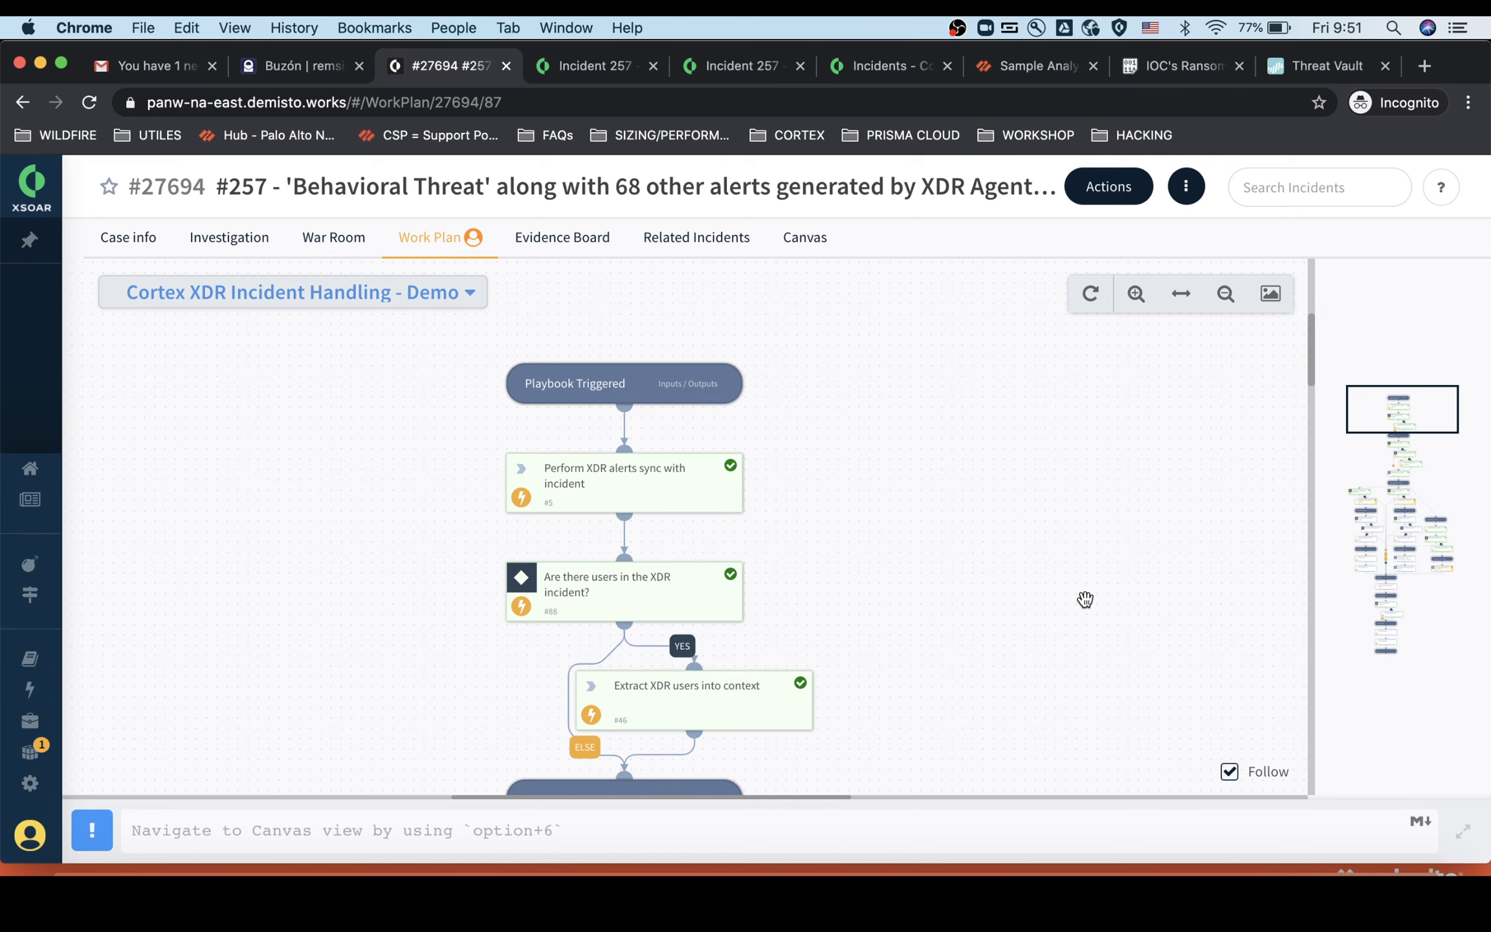
drag(1005, 559, 1003, 544)
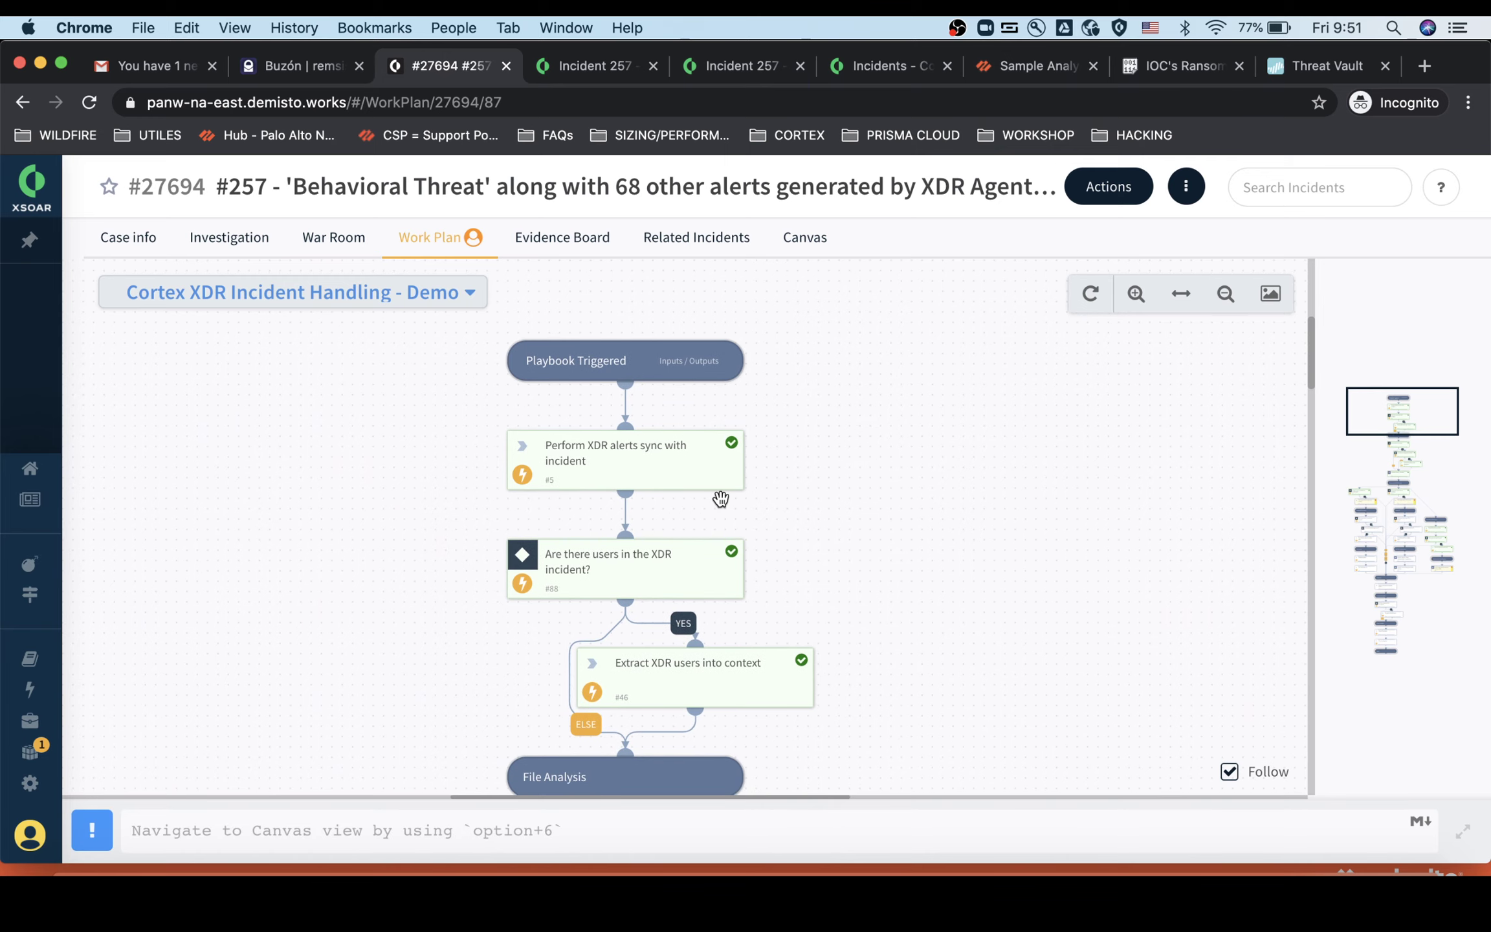
scroll(780, 482, down, 4)
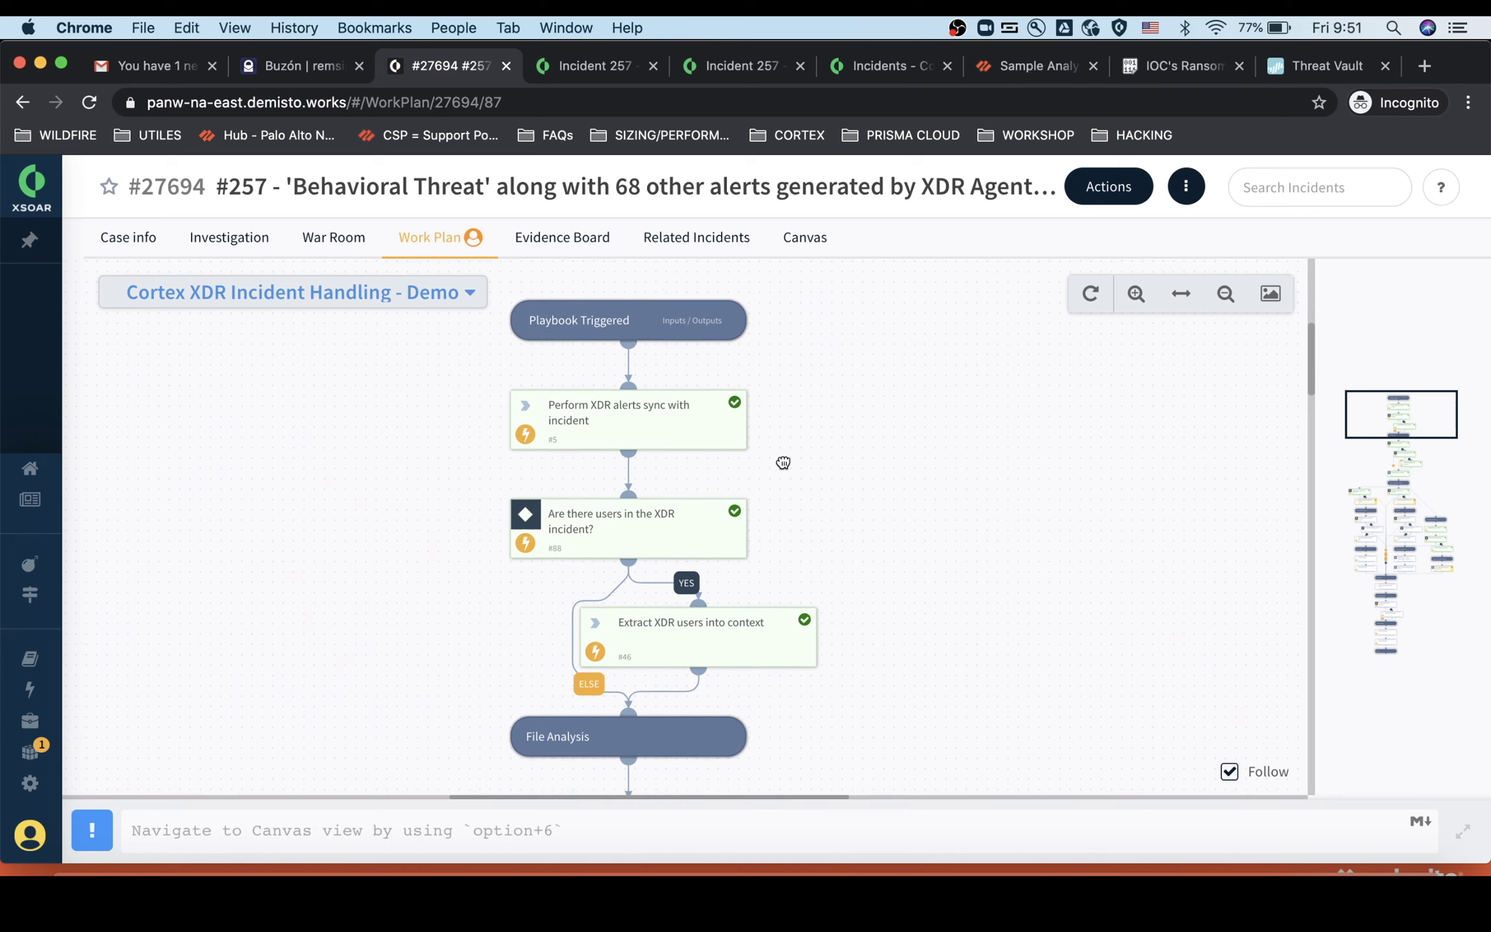
drag(783, 445, 788, 396)
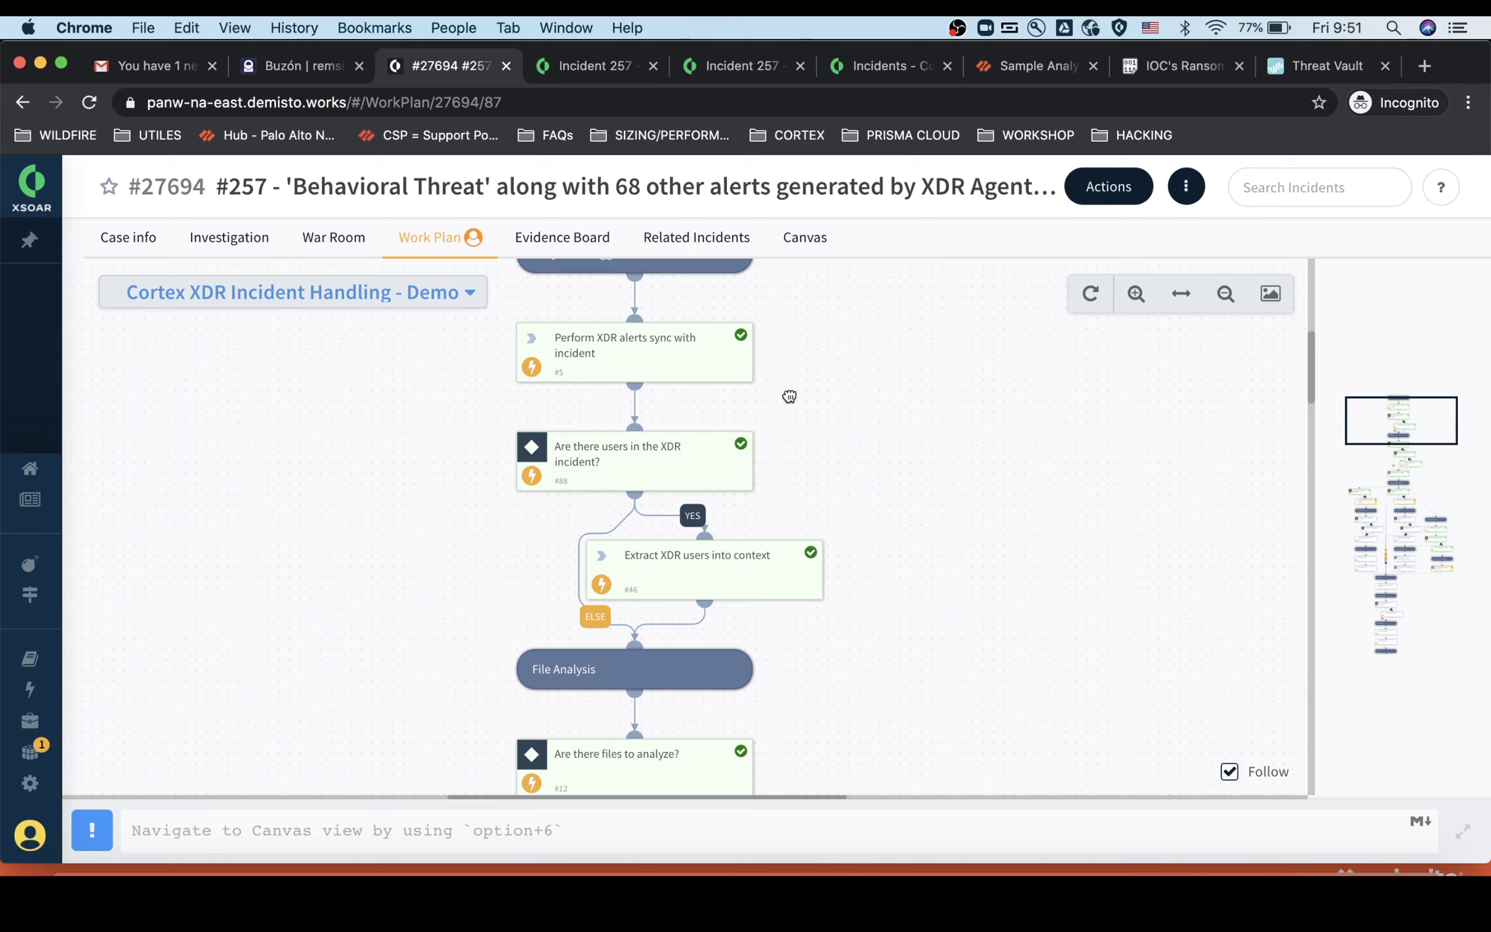
drag(789, 393, 788, 359)
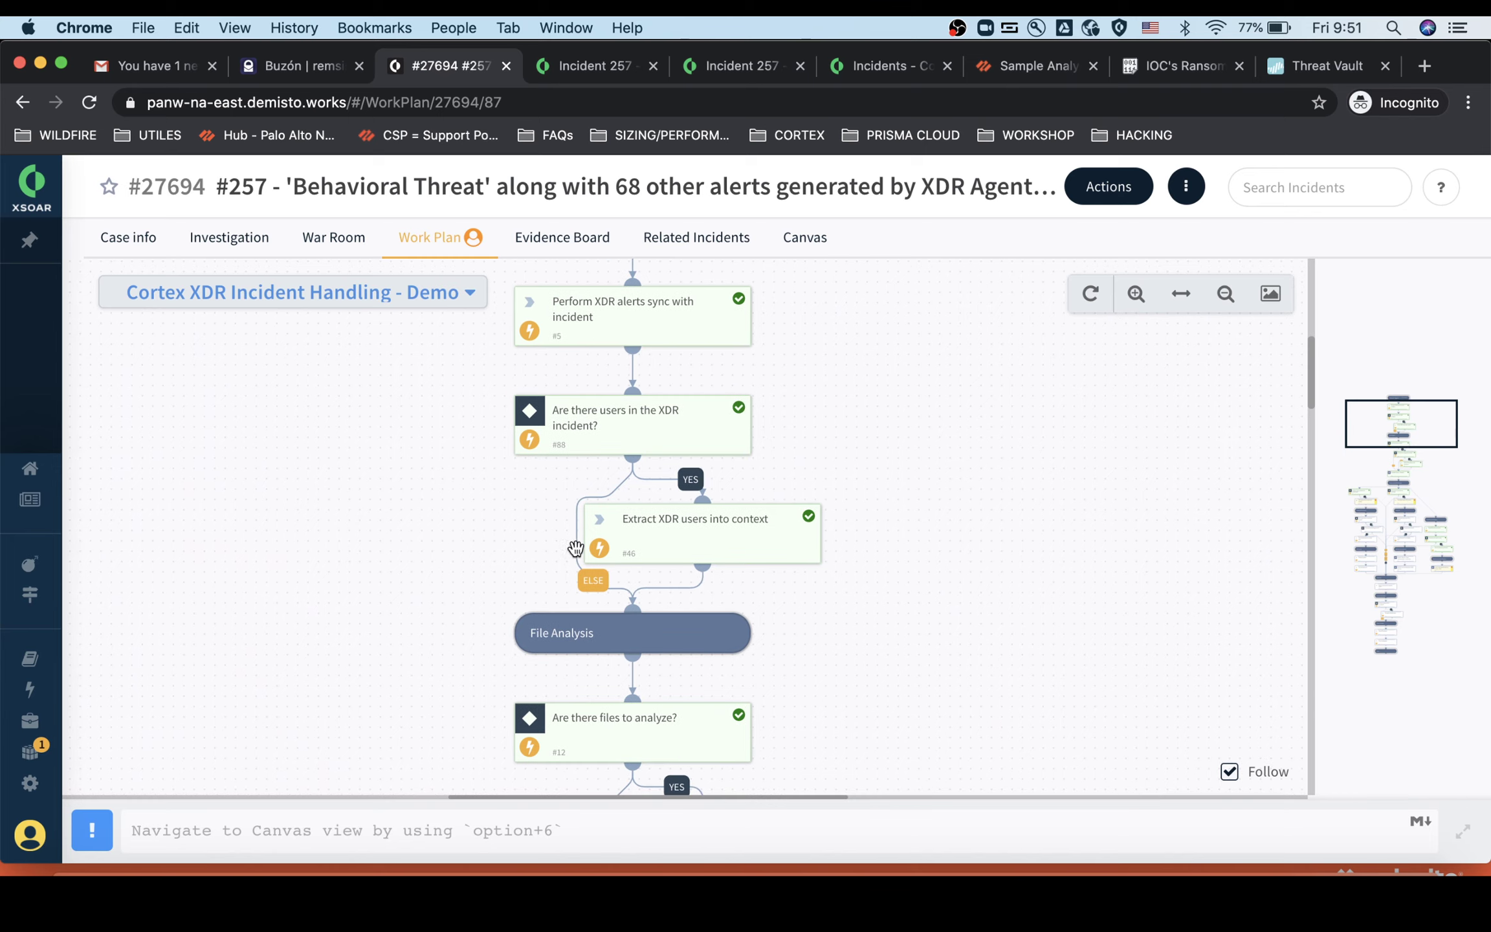
Examine the playbook's File Analysis section, including the AutoFocus tasks and the Calculate Severity - Standard sub-playbook
drag(859, 682, 868, 556)
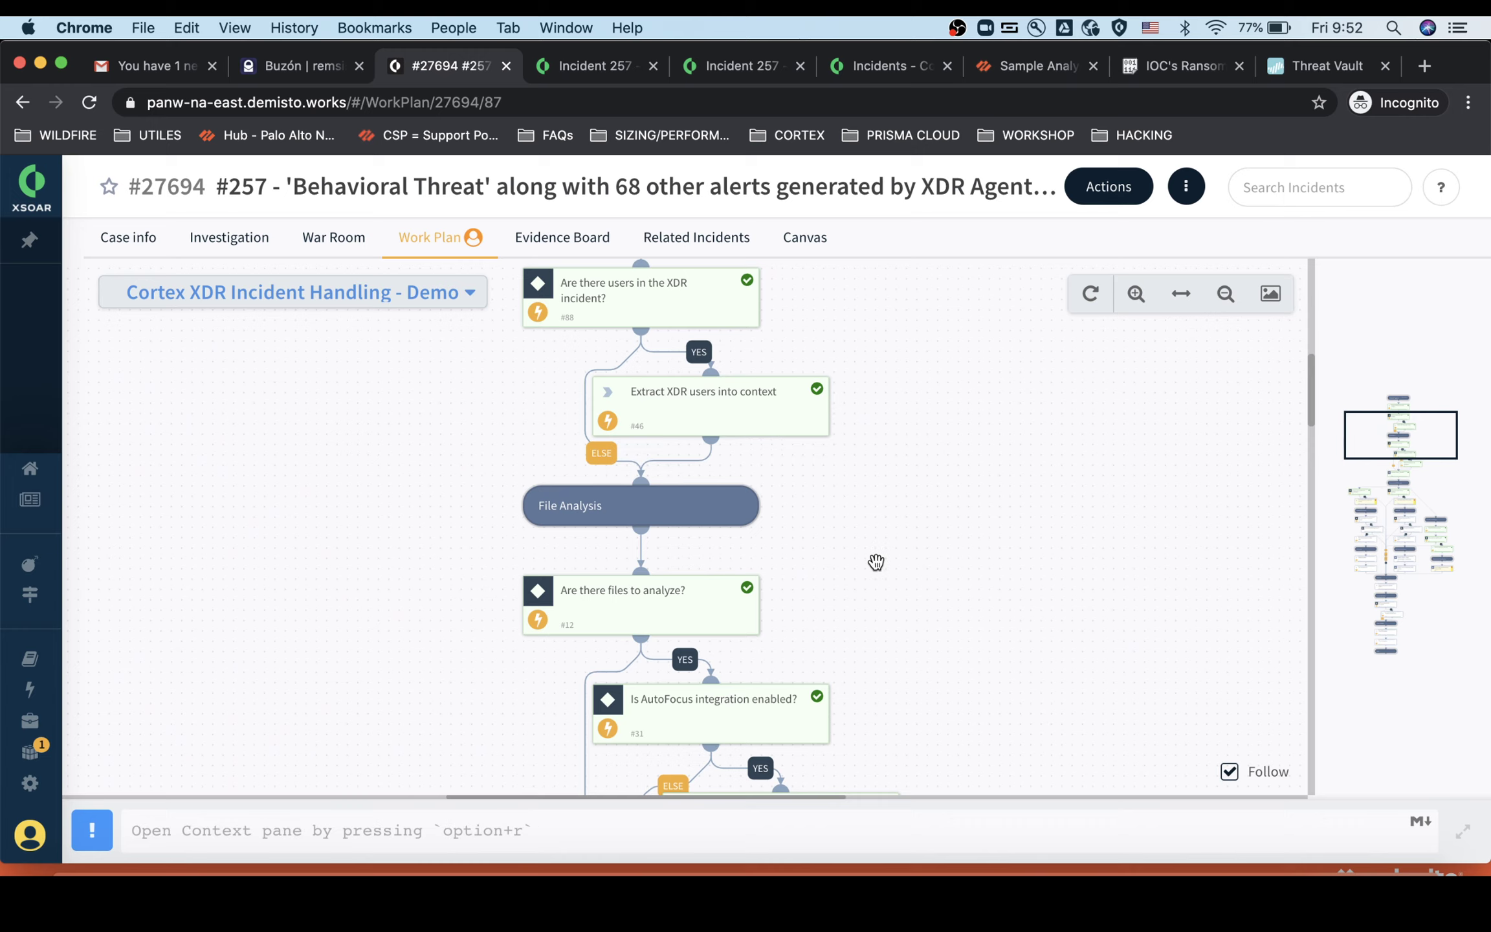
drag(876, 564, 874, 411)
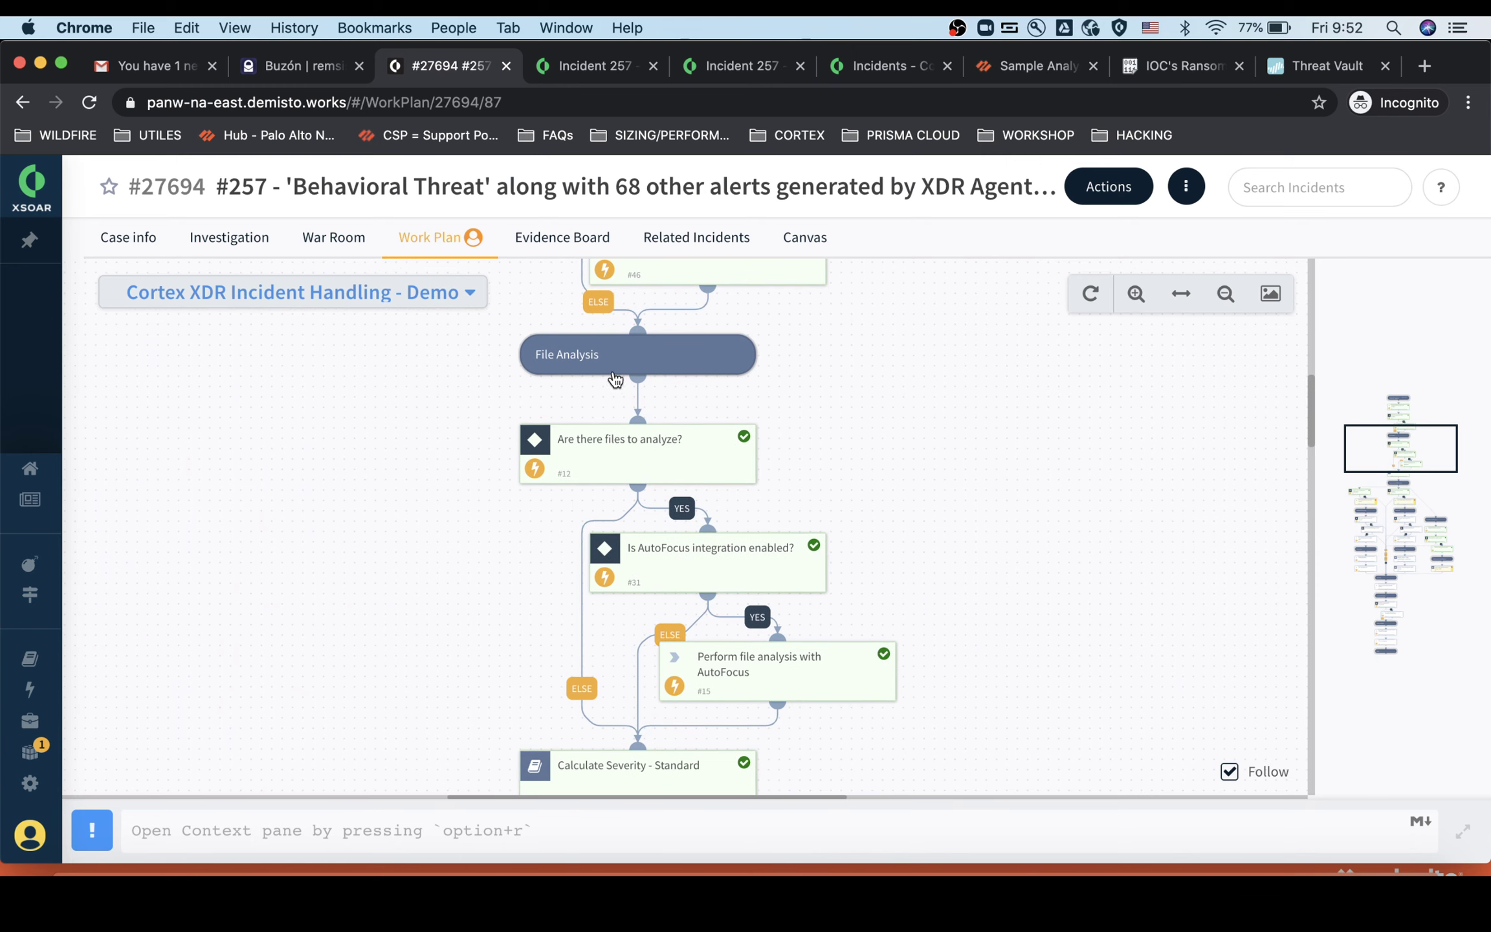
drag(912, 572, 851, 429)
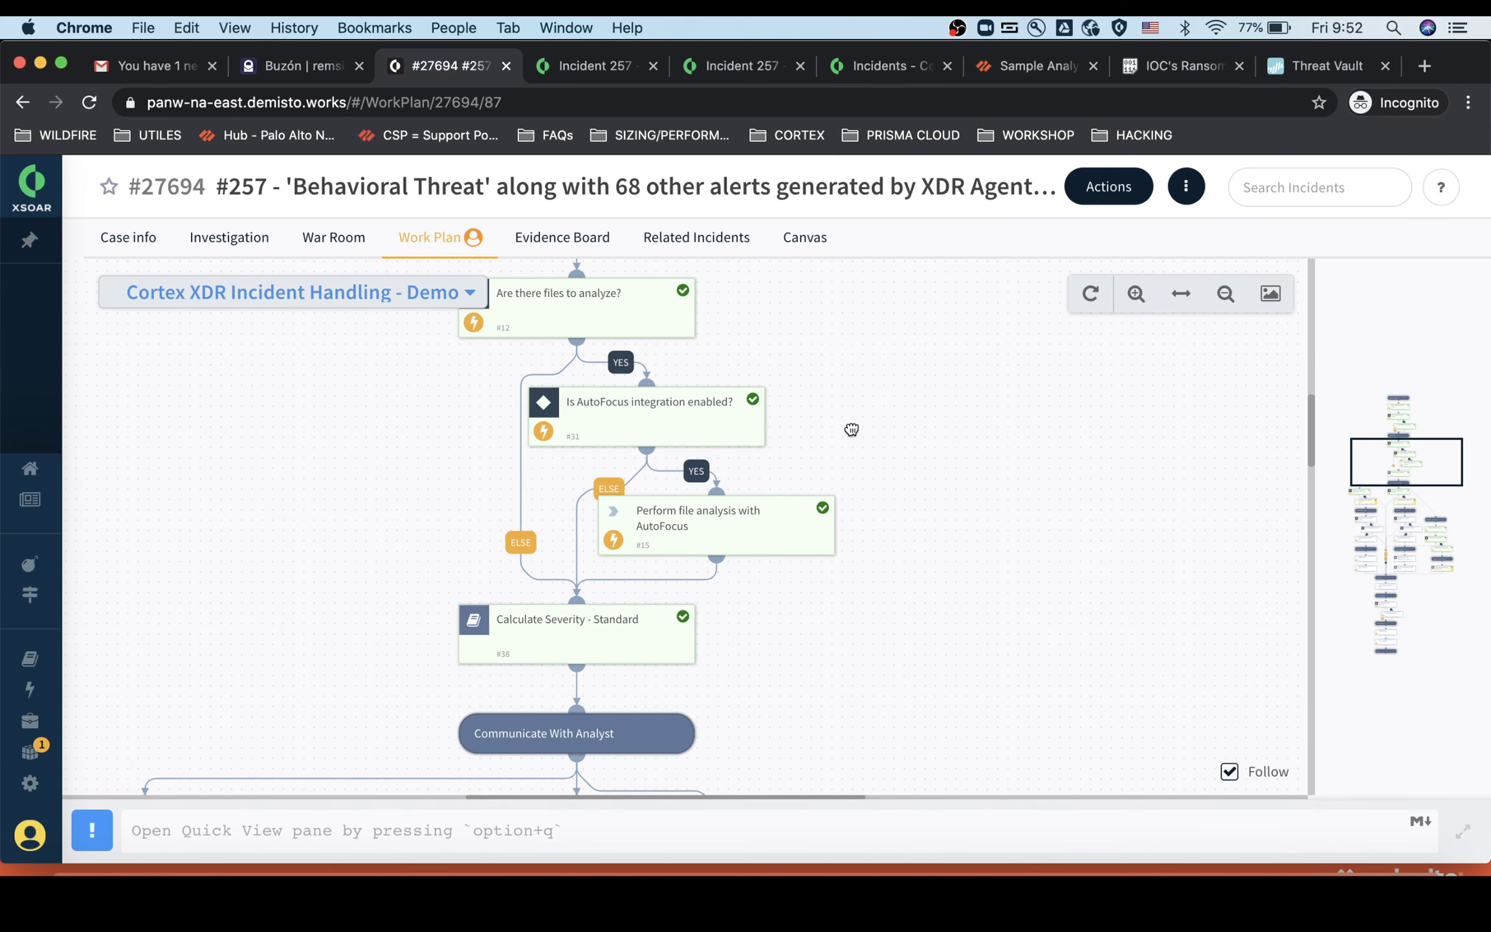
drag(946, 639, 945, 580)
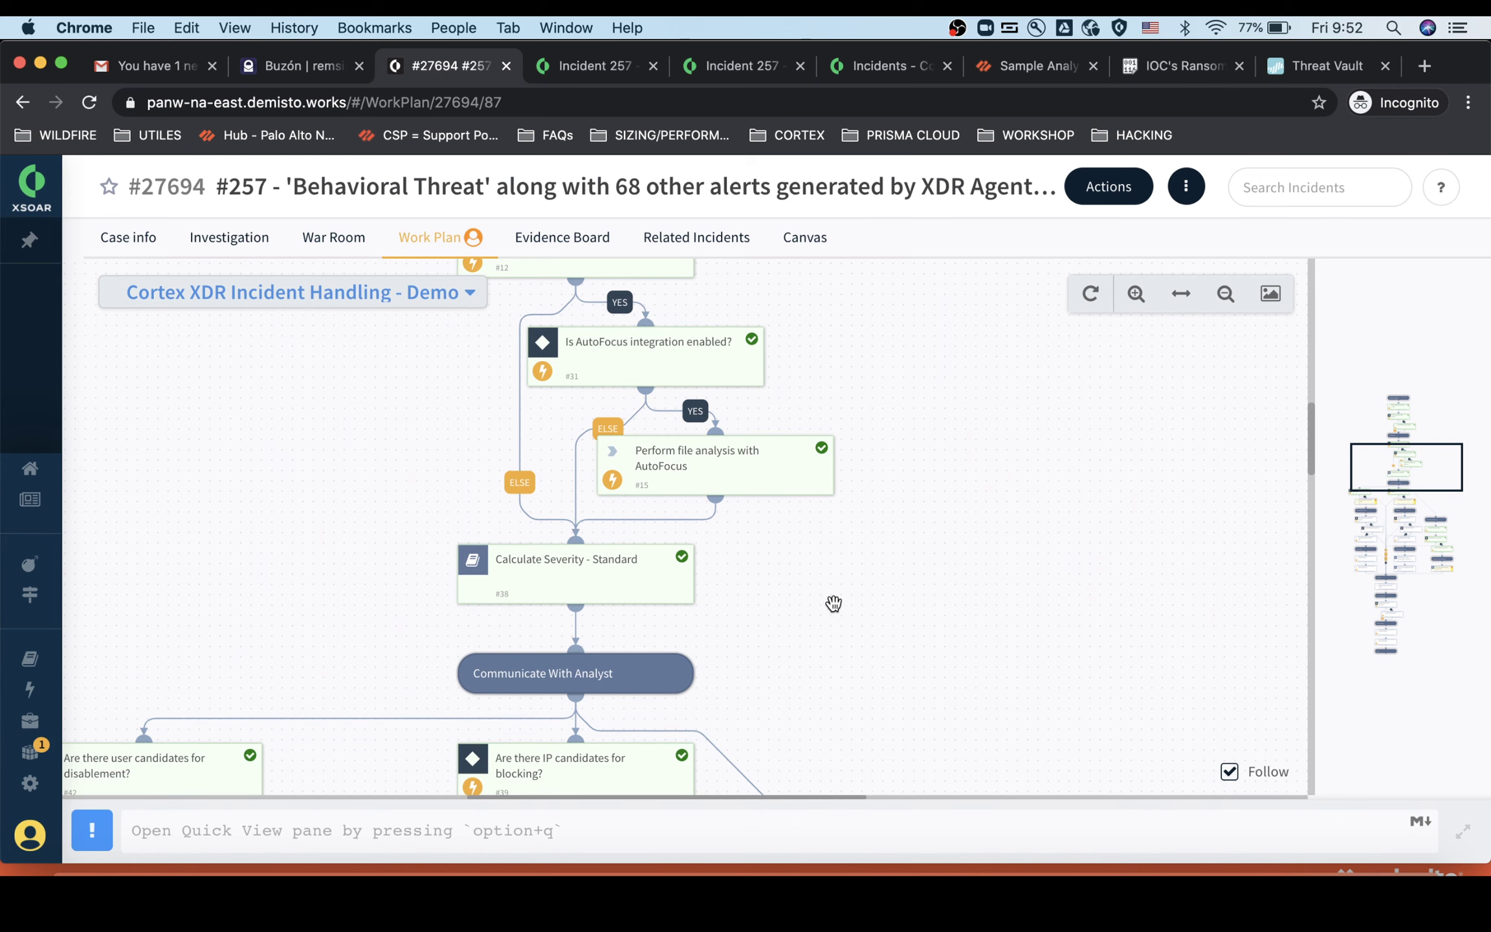
drag(835, 621, 868, 584)
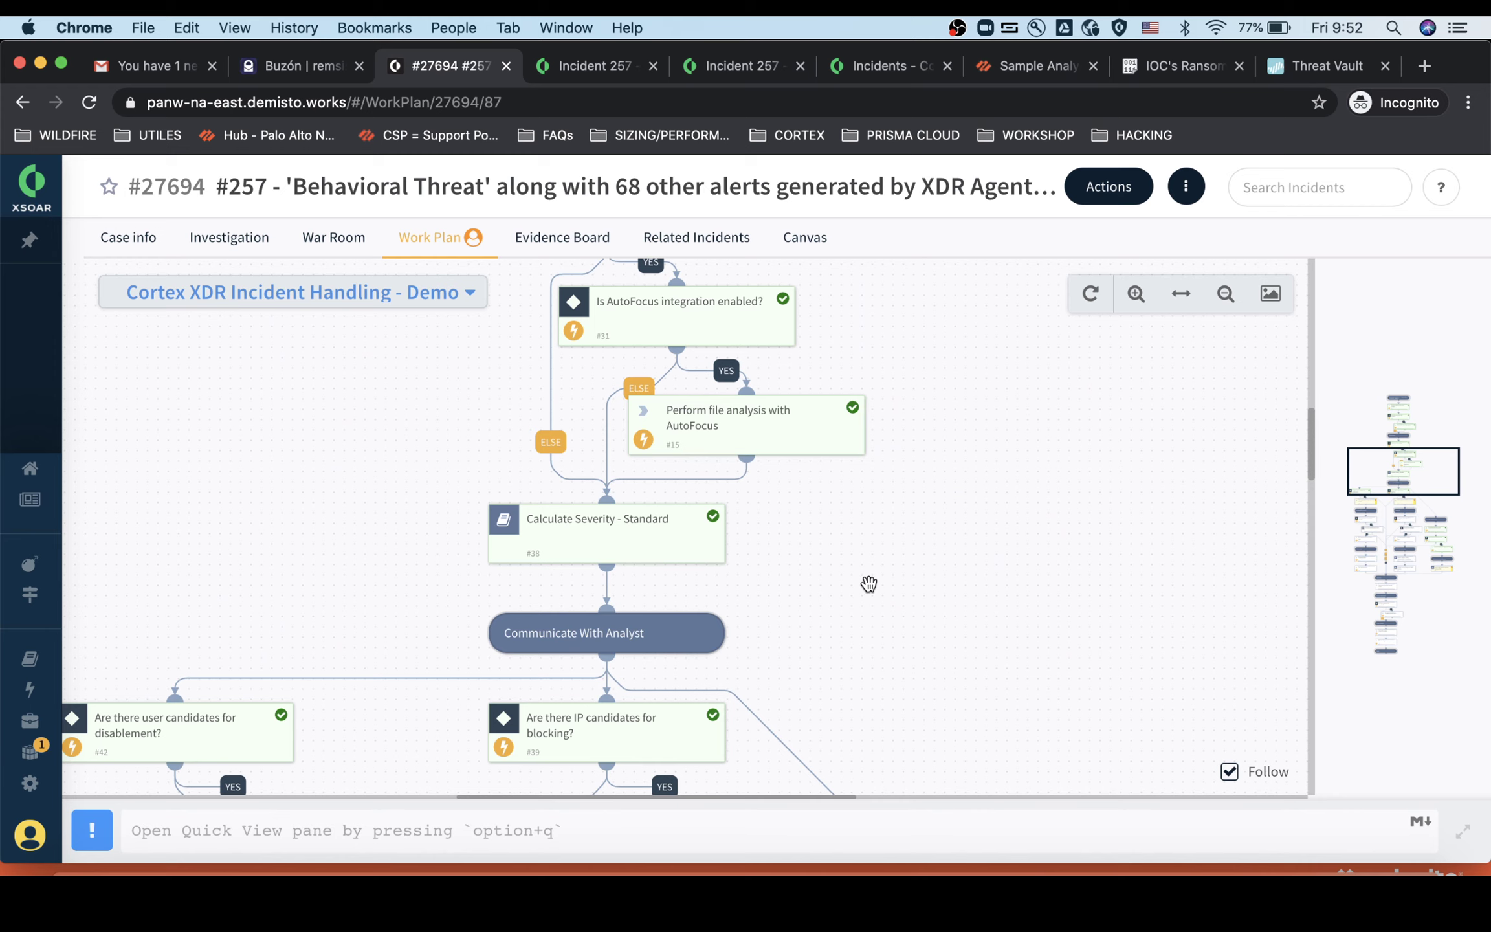
Examine the Communicate With Analyst branches for disabling user accounts, blocking IPs and searching for malicious emails
drag(869, 585, 931, 512)
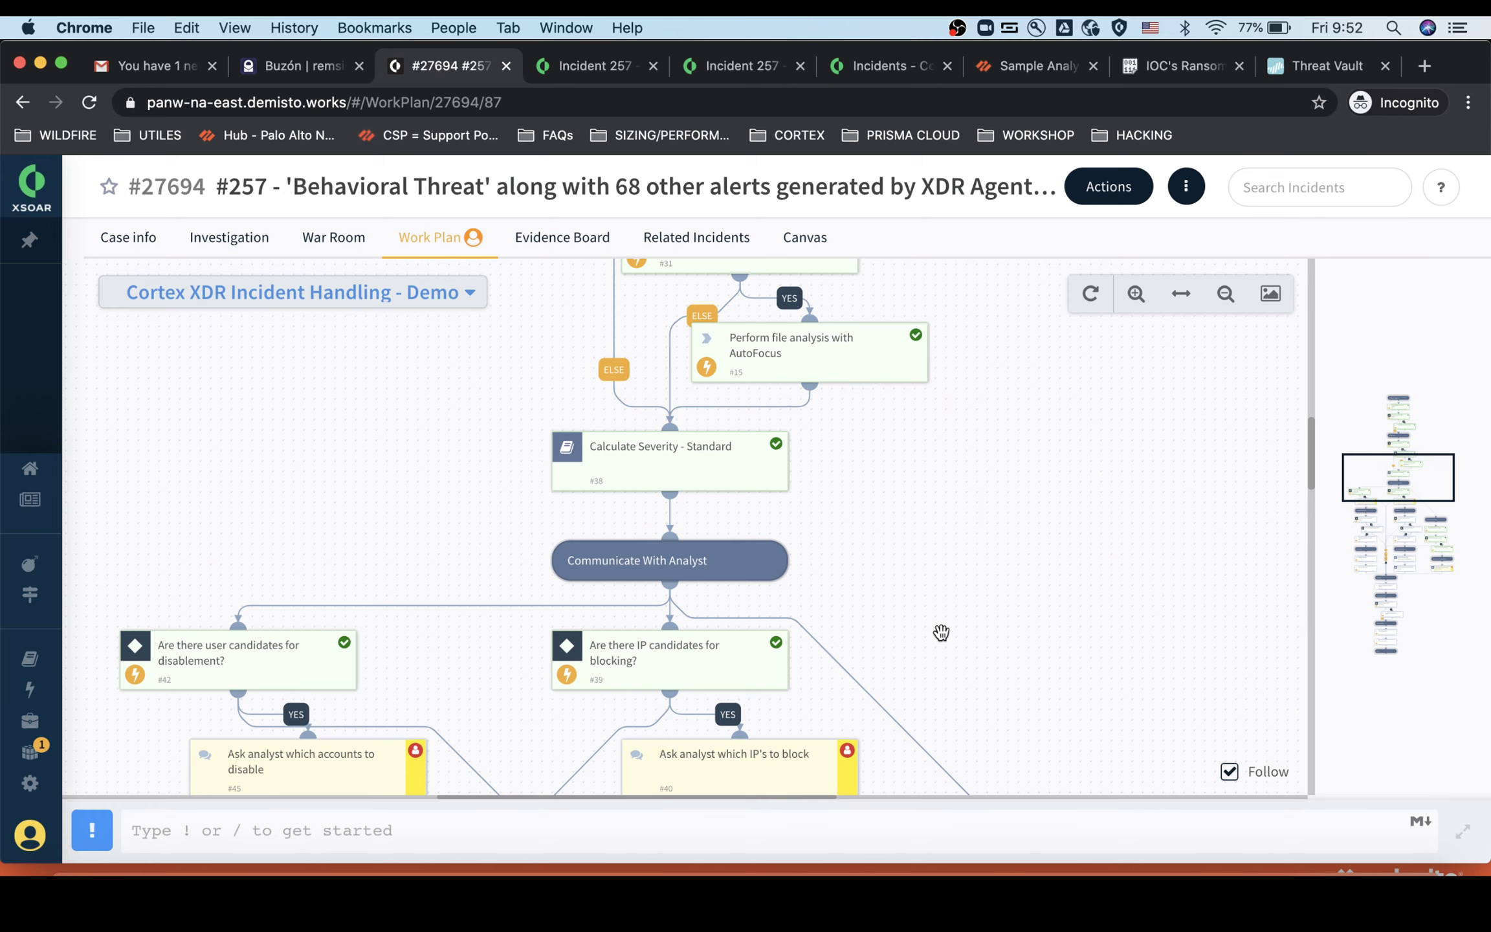
drag(948, 623, 976, 544)
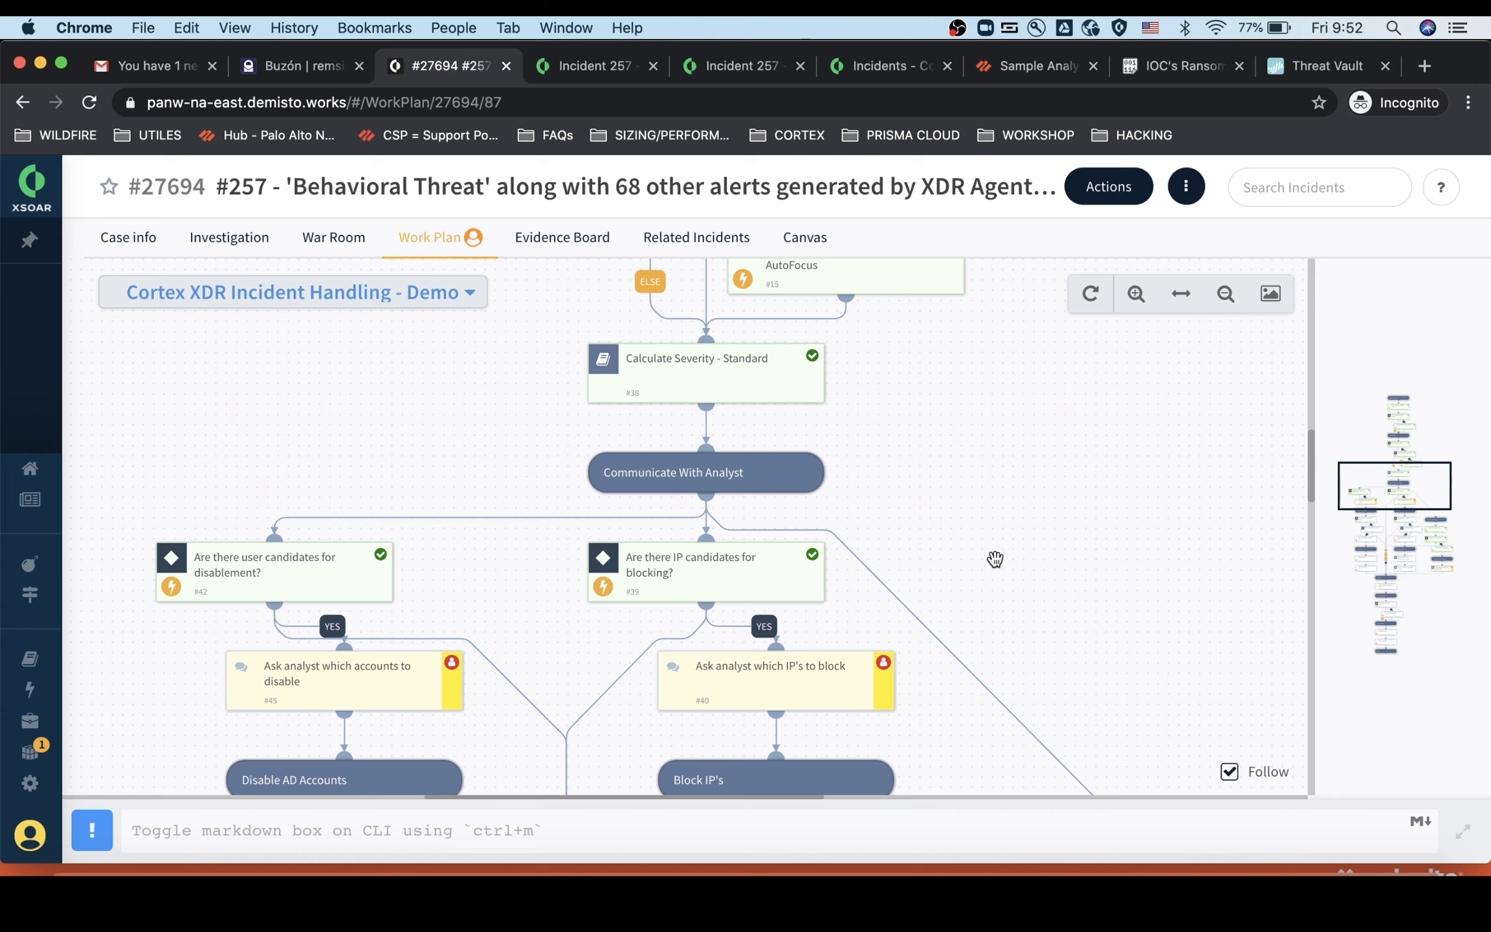
drag(1059, 547, 1084, 469)
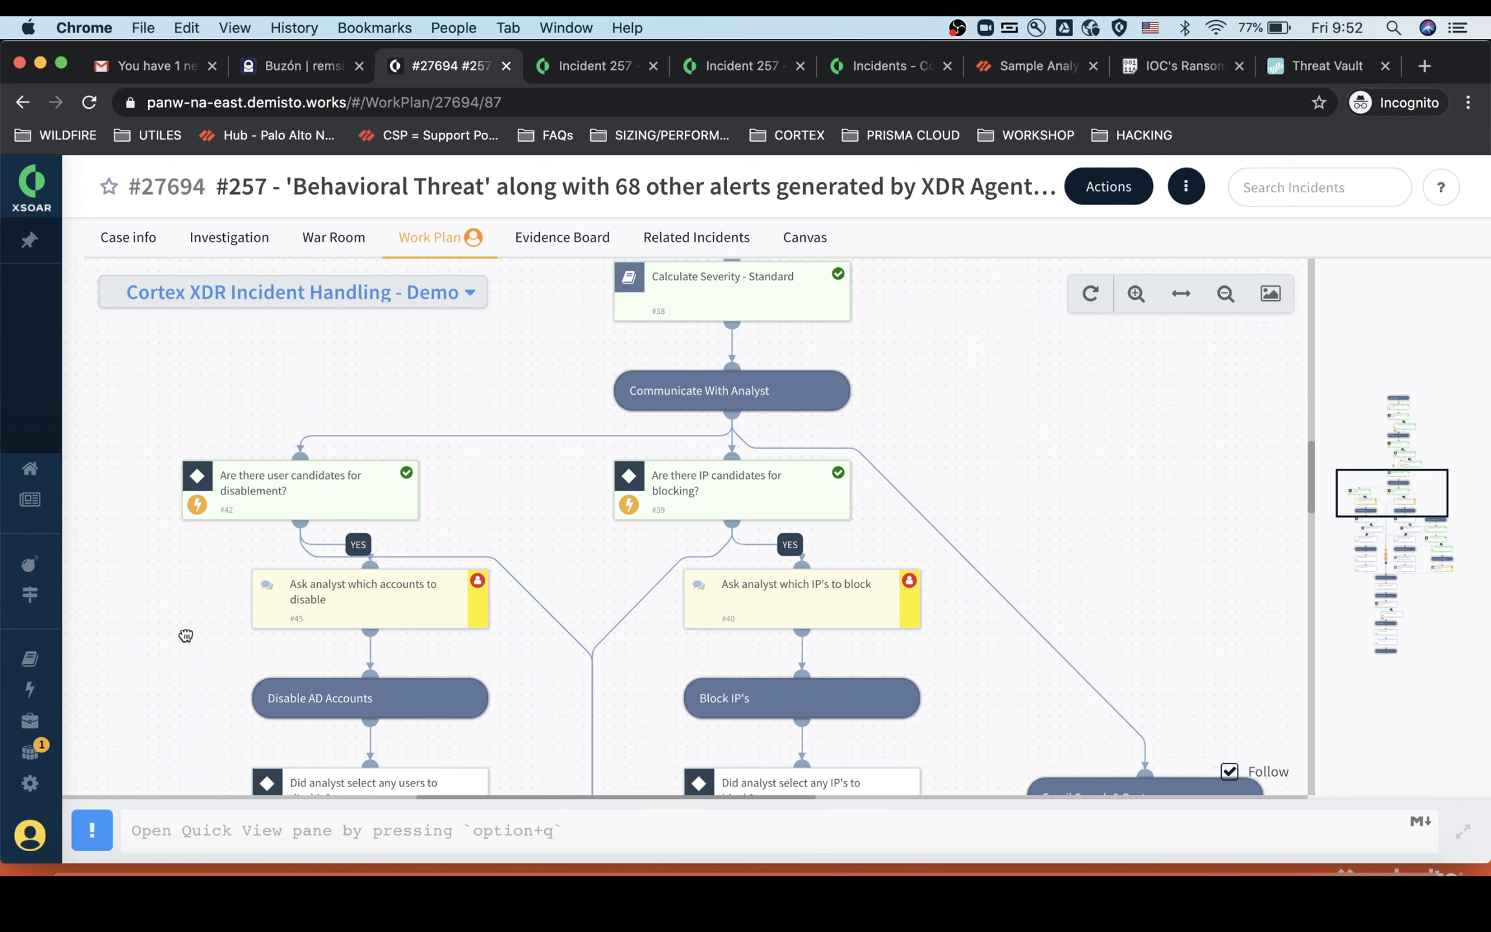
drag(186, 635, 186, 613)
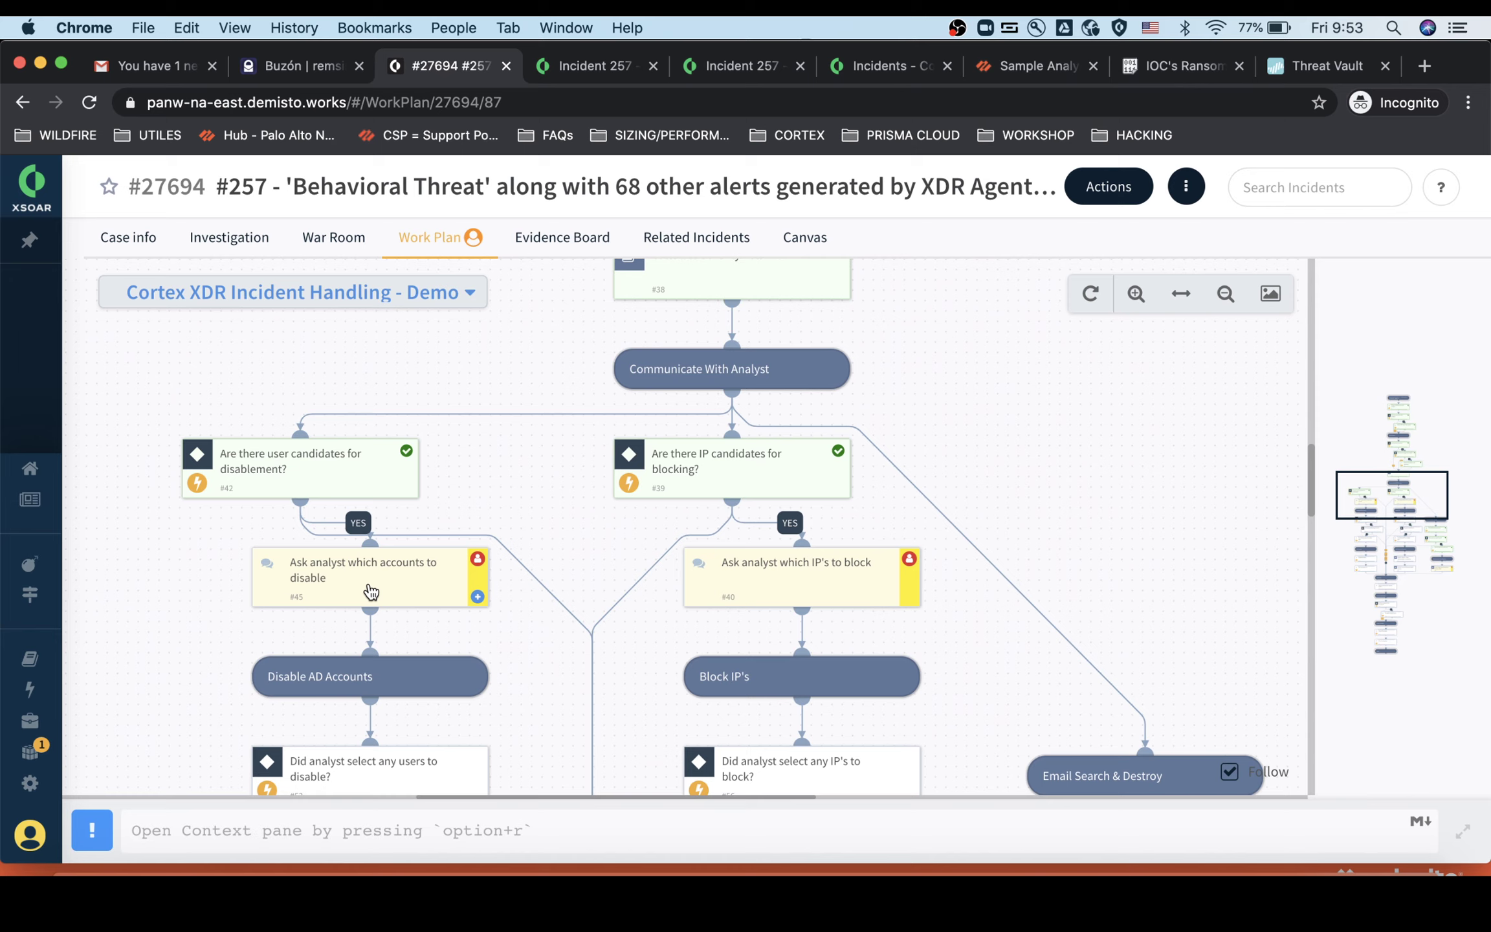
In the task asking which accounts to disable, select all four listed Active Directory users and submit the answers
click(410, 582)
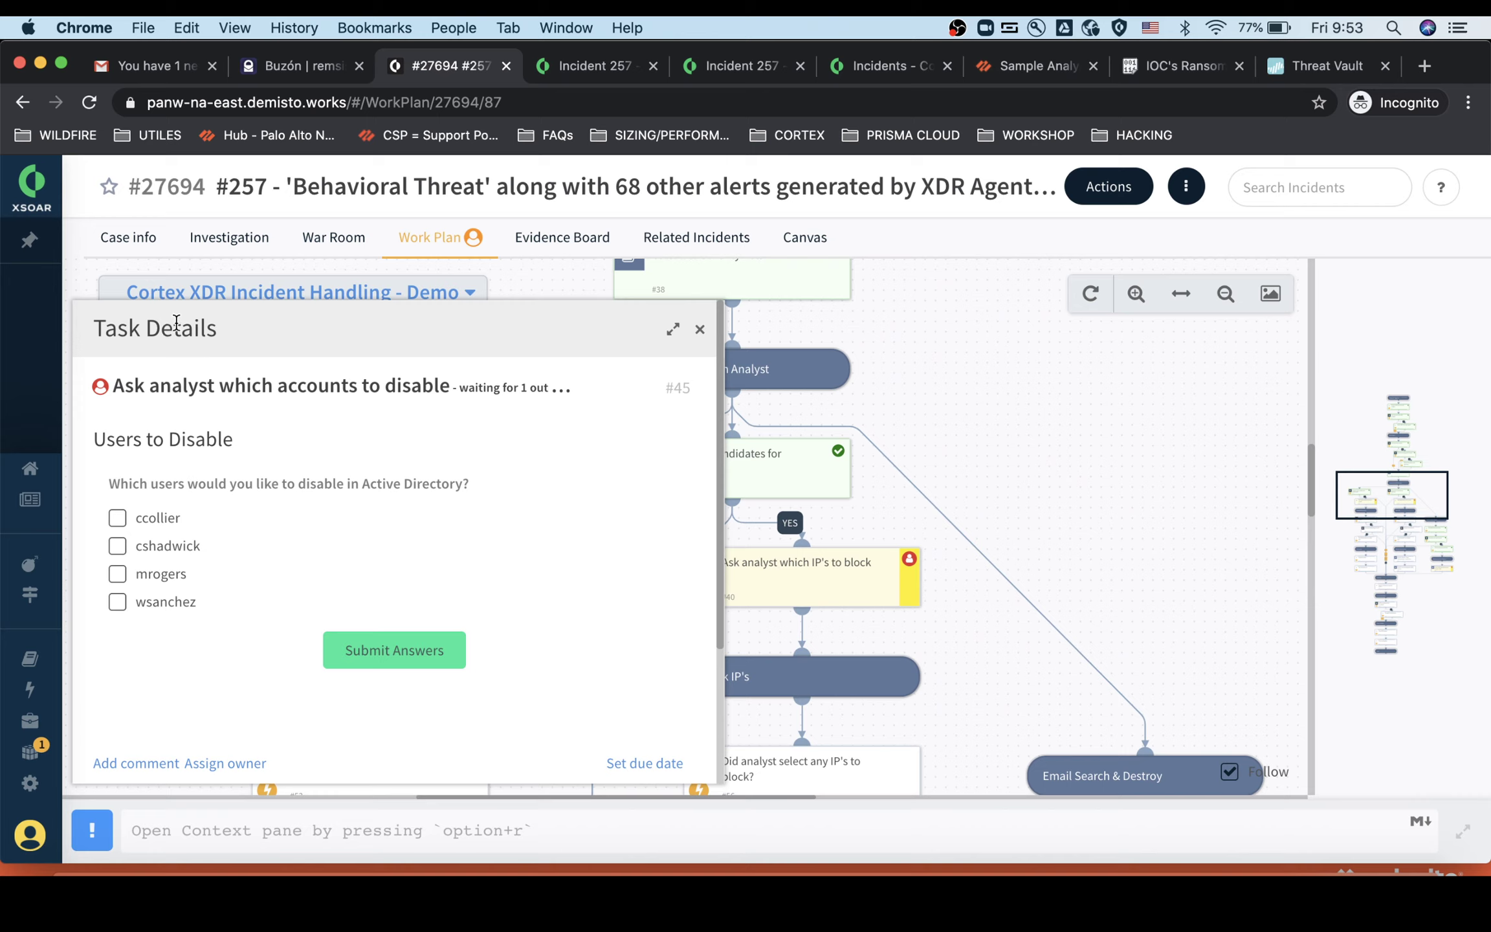
click(118, 518)
click(117, 546)
click(117, 573)
click(117, 601)
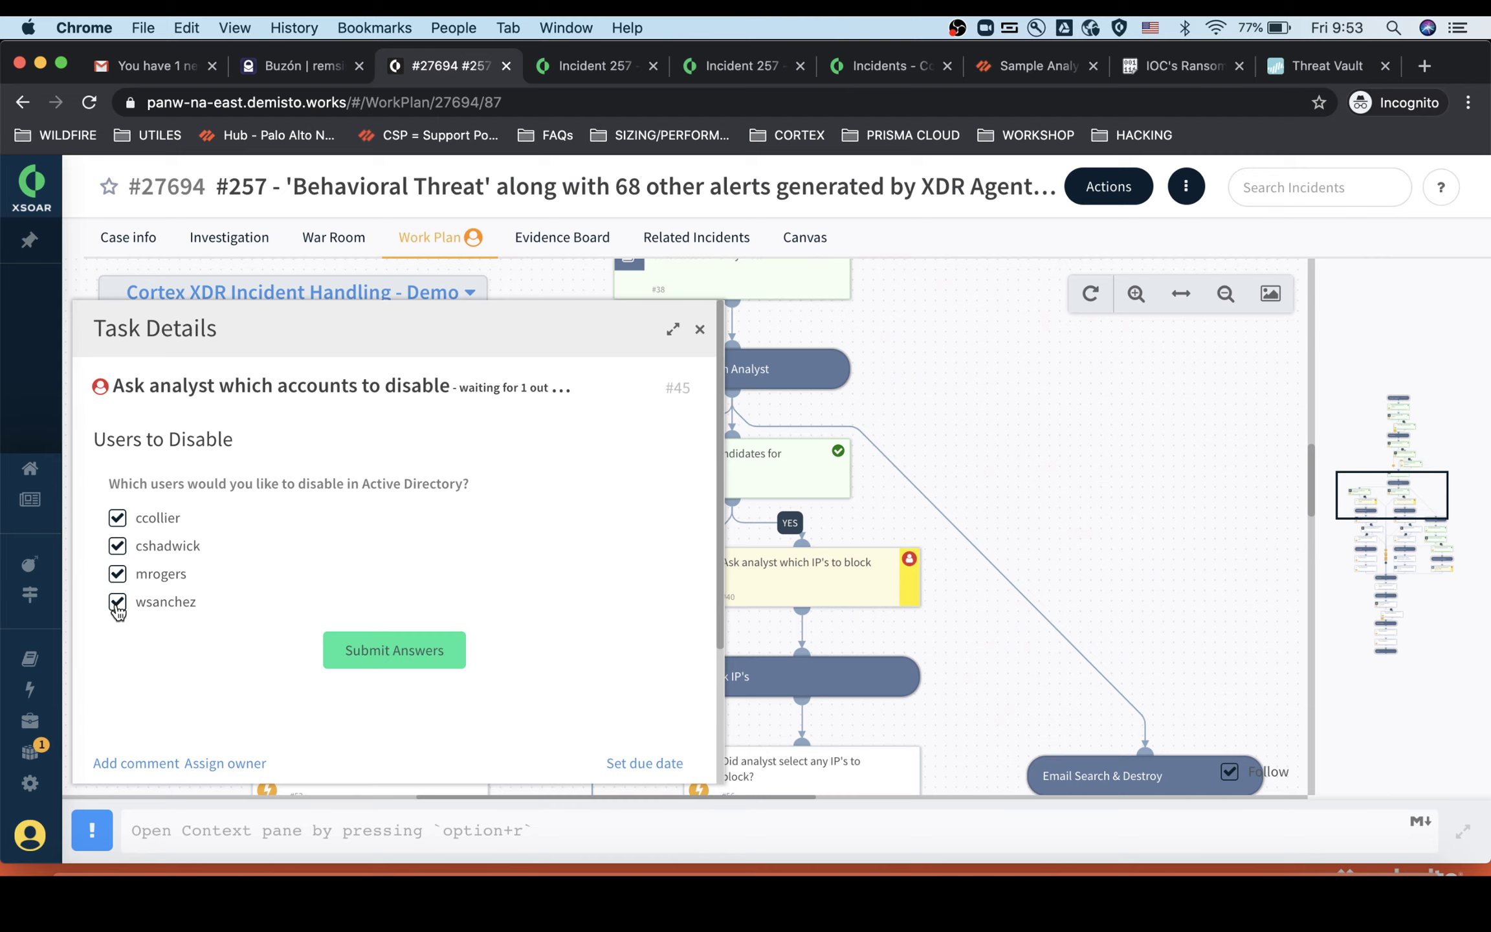
click(385, 652)
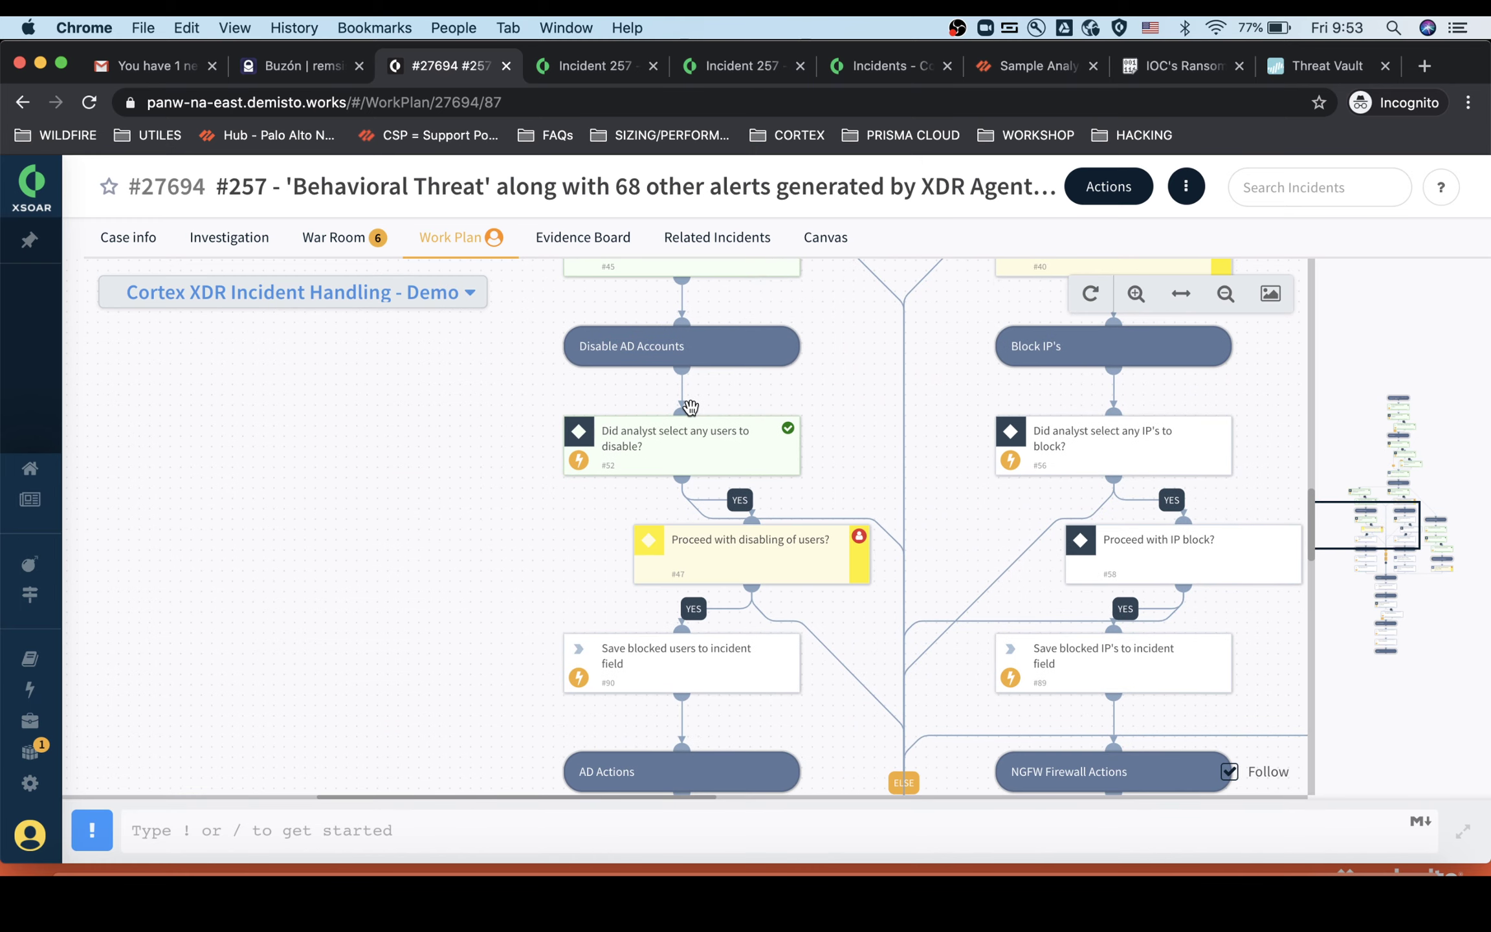
Answer Yes to the "Proceed with disabling of users?" task and mark it completed
drag(489, 496, 226, 453)
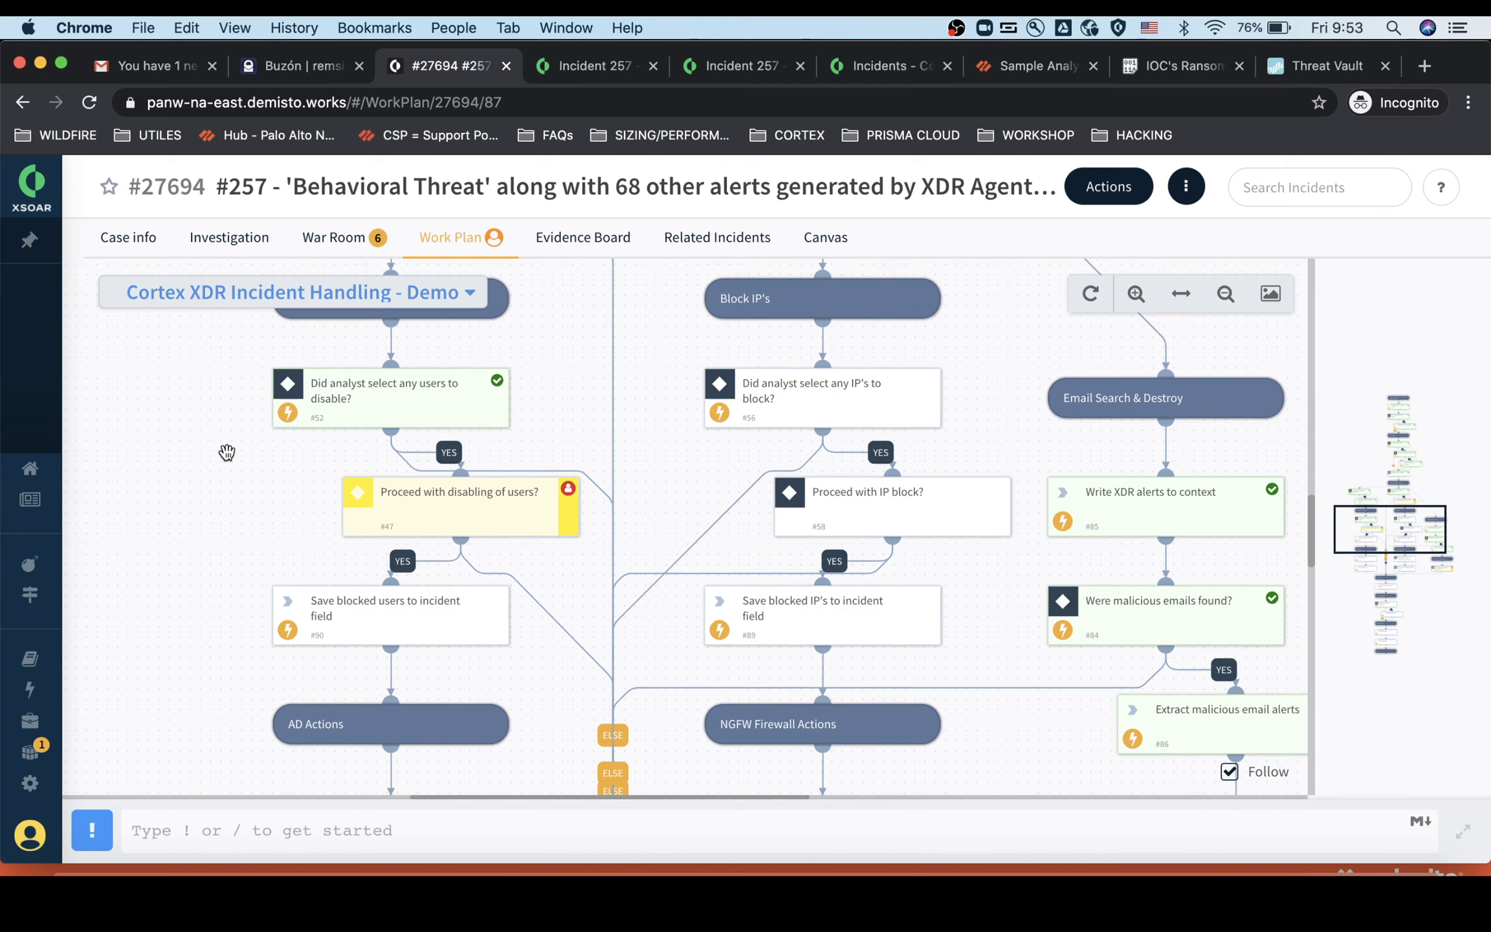
click(491, 498)
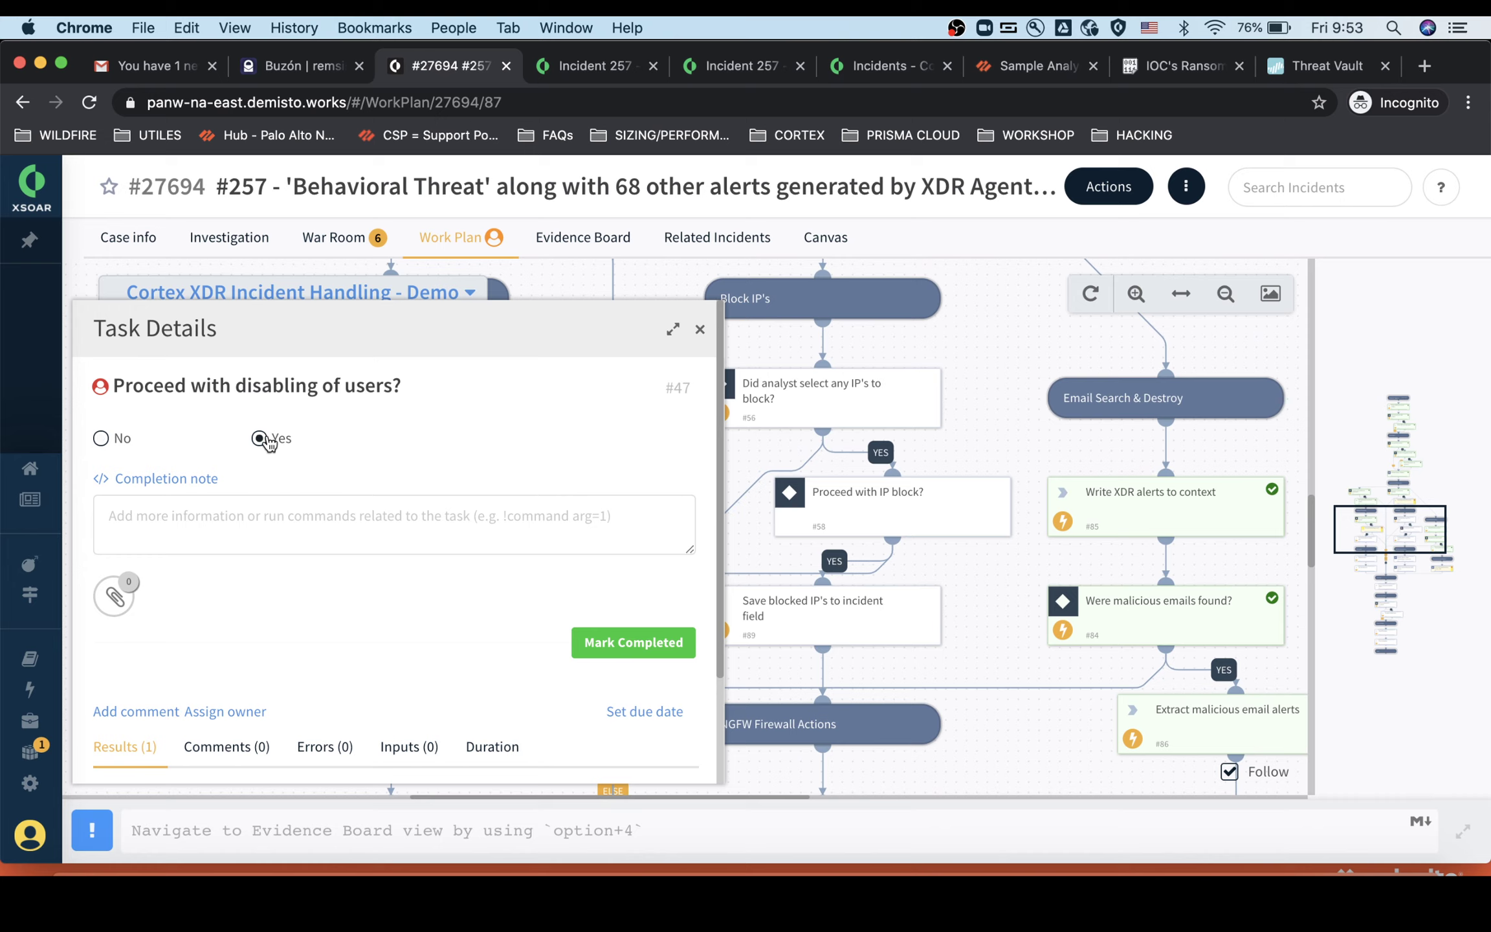
click(643, 644)
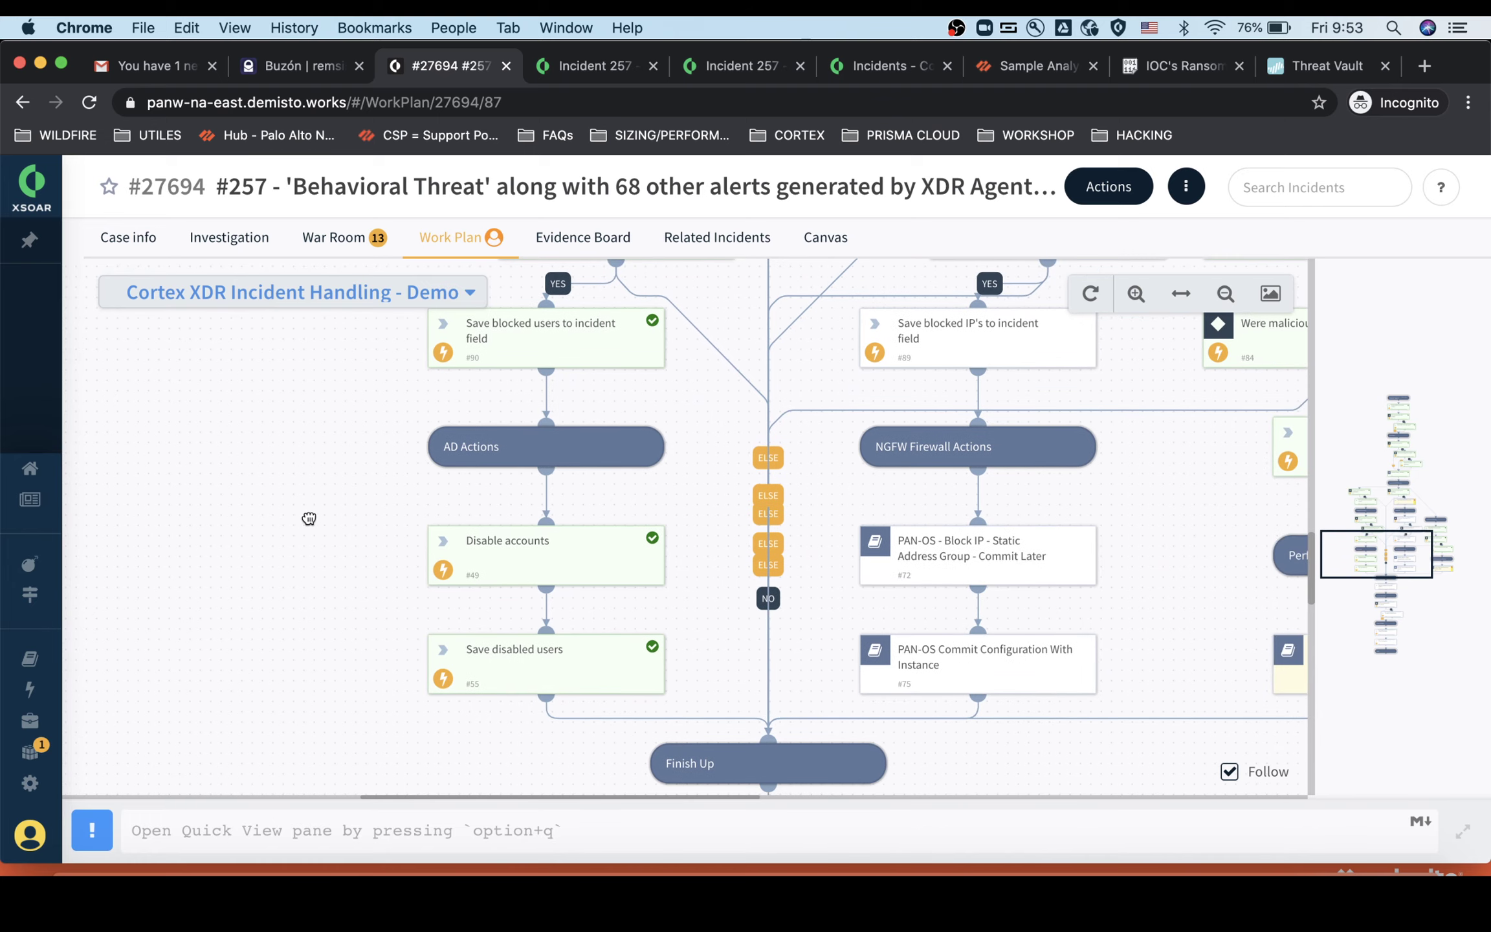
Examine the AD Actions tasks, then the Block IP's branch with its task asking which IPs to block
drag(258, 541, 113, 605)
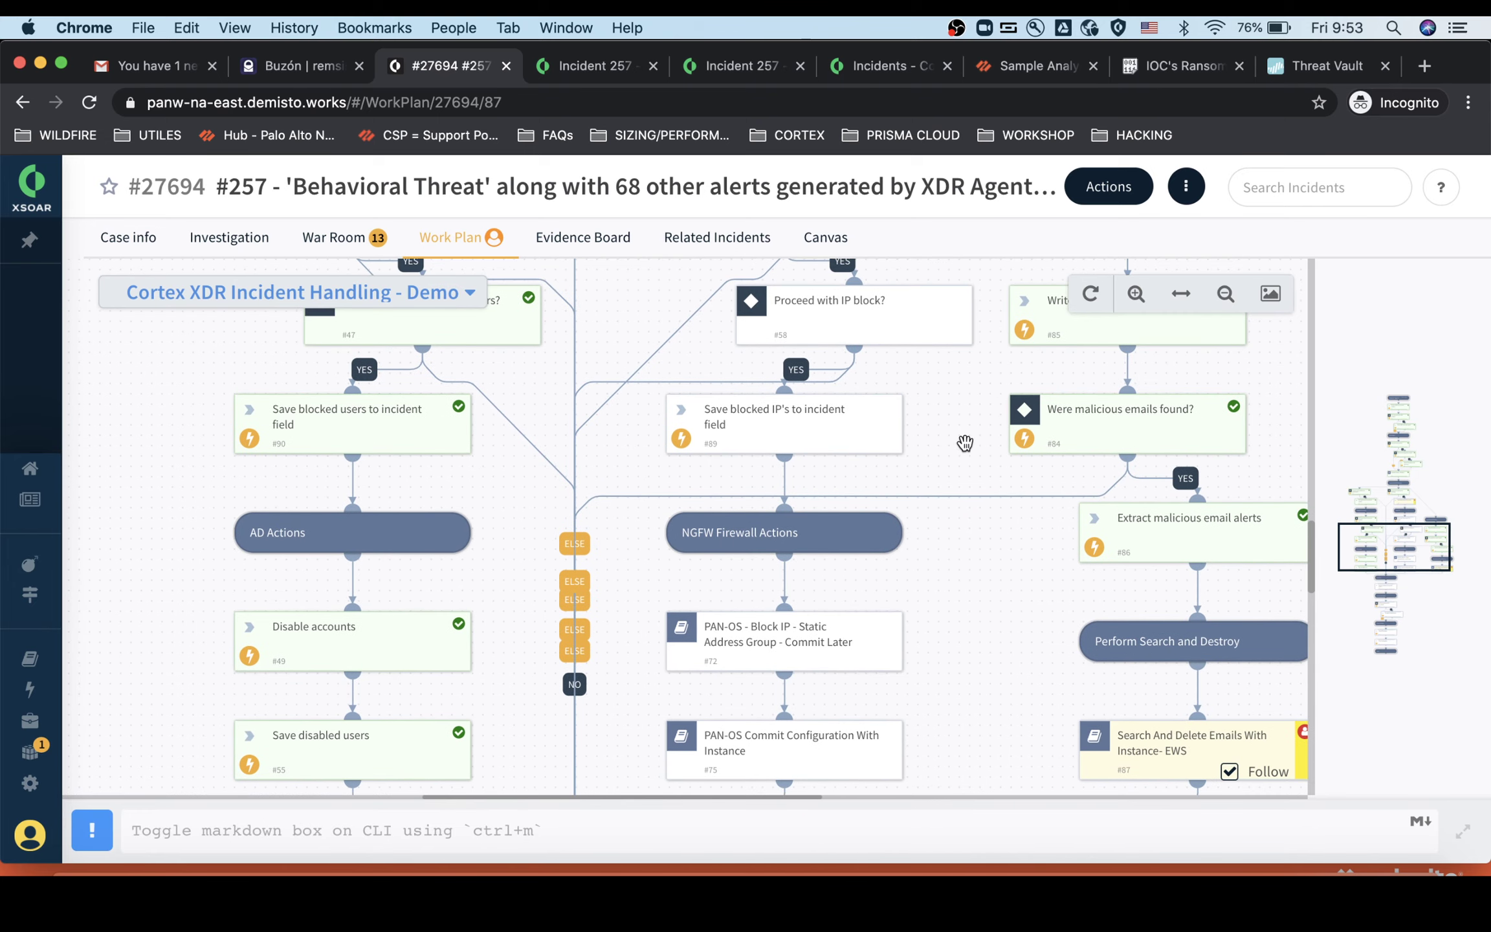
drag(964, 444, 991, 625)
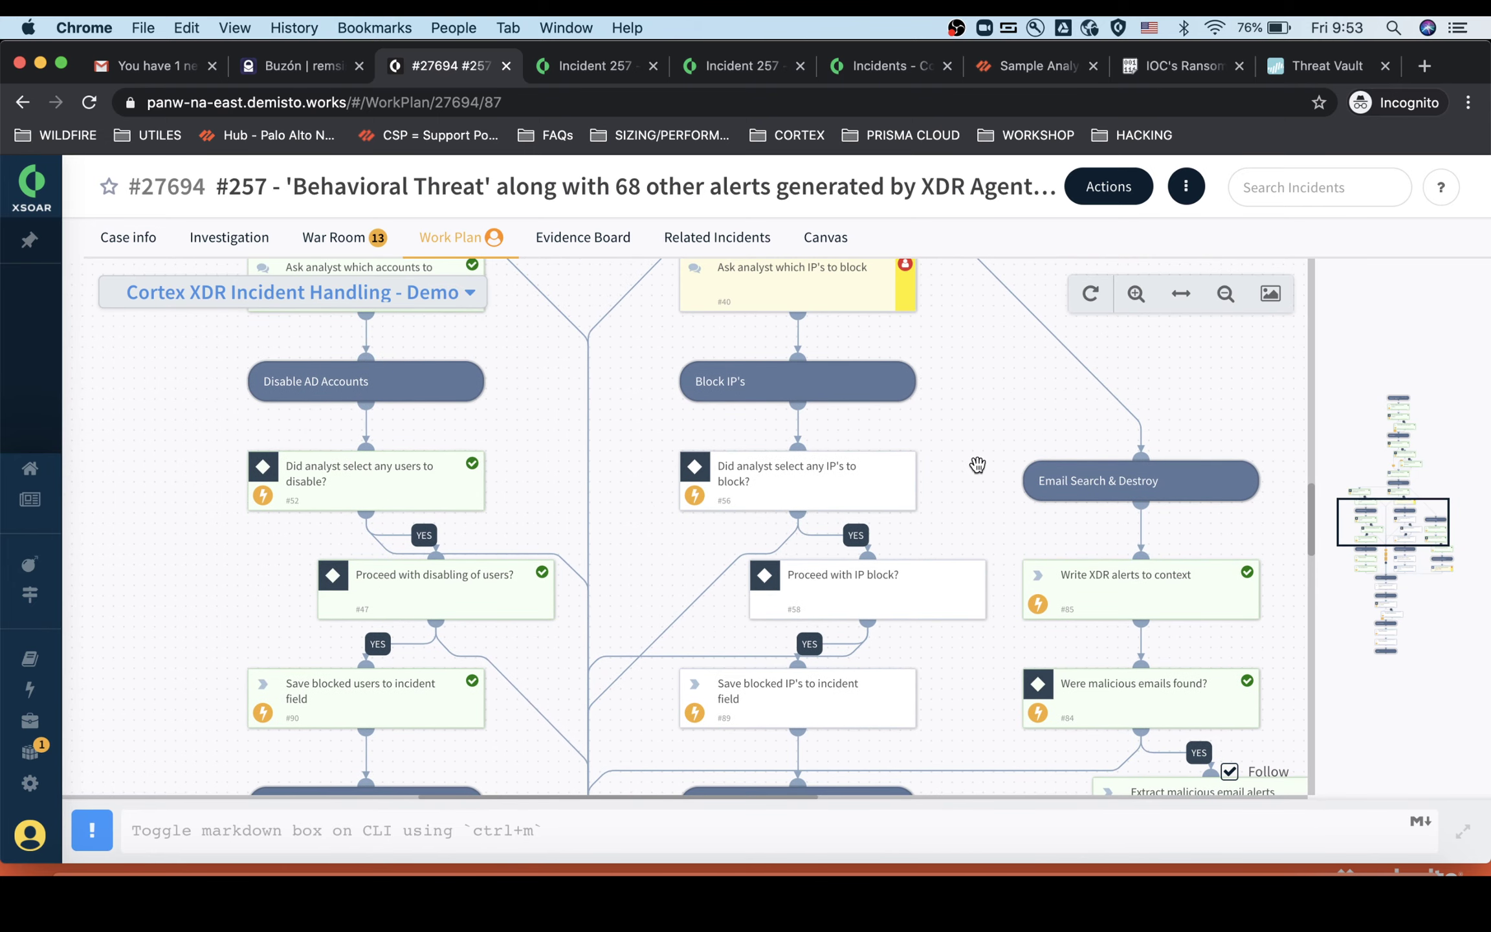
drag(973, 562, 968, 578)
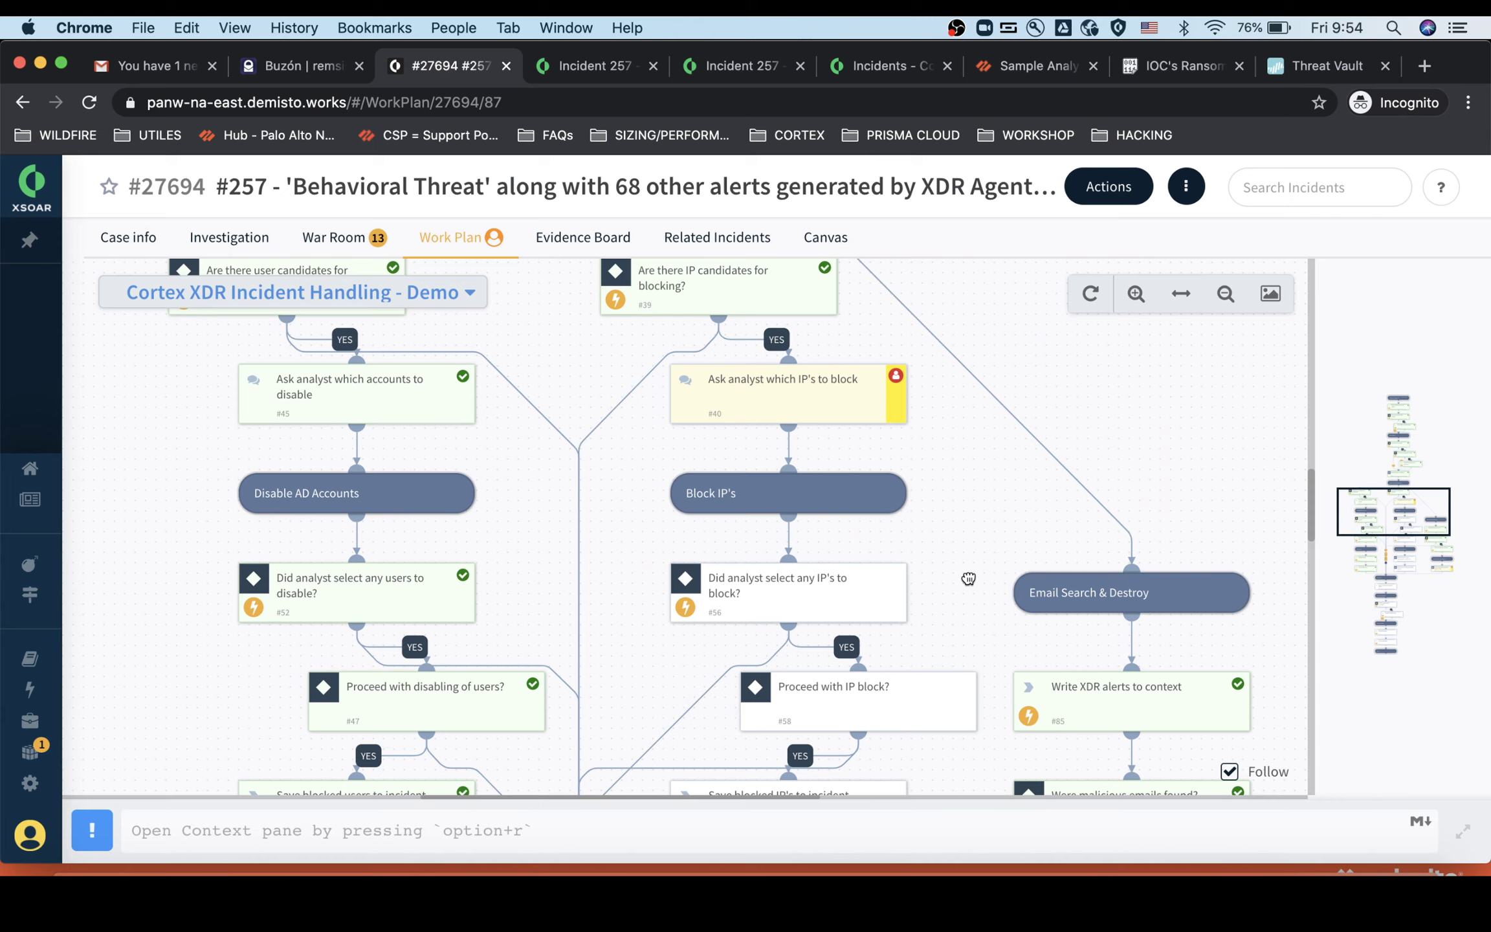
drag(967, 577, 968, 578)
drag(968, 578, 967, 578)
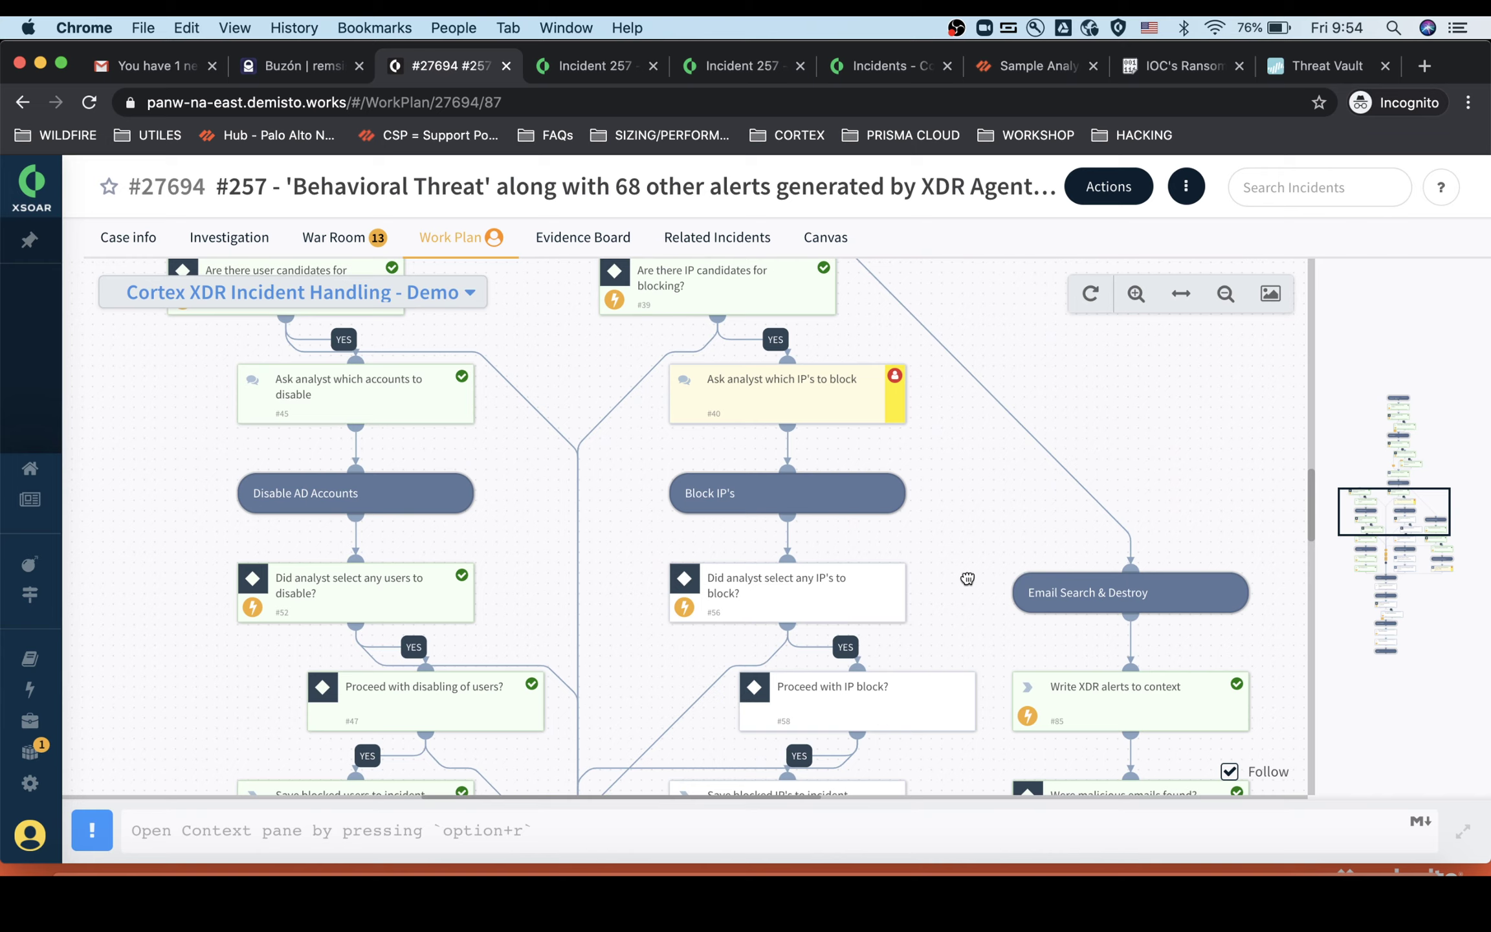
In the task asking which IPs to block on the firewall, select 2.2.2.199 and submit the answers
drag(966, 578, 968, 569)
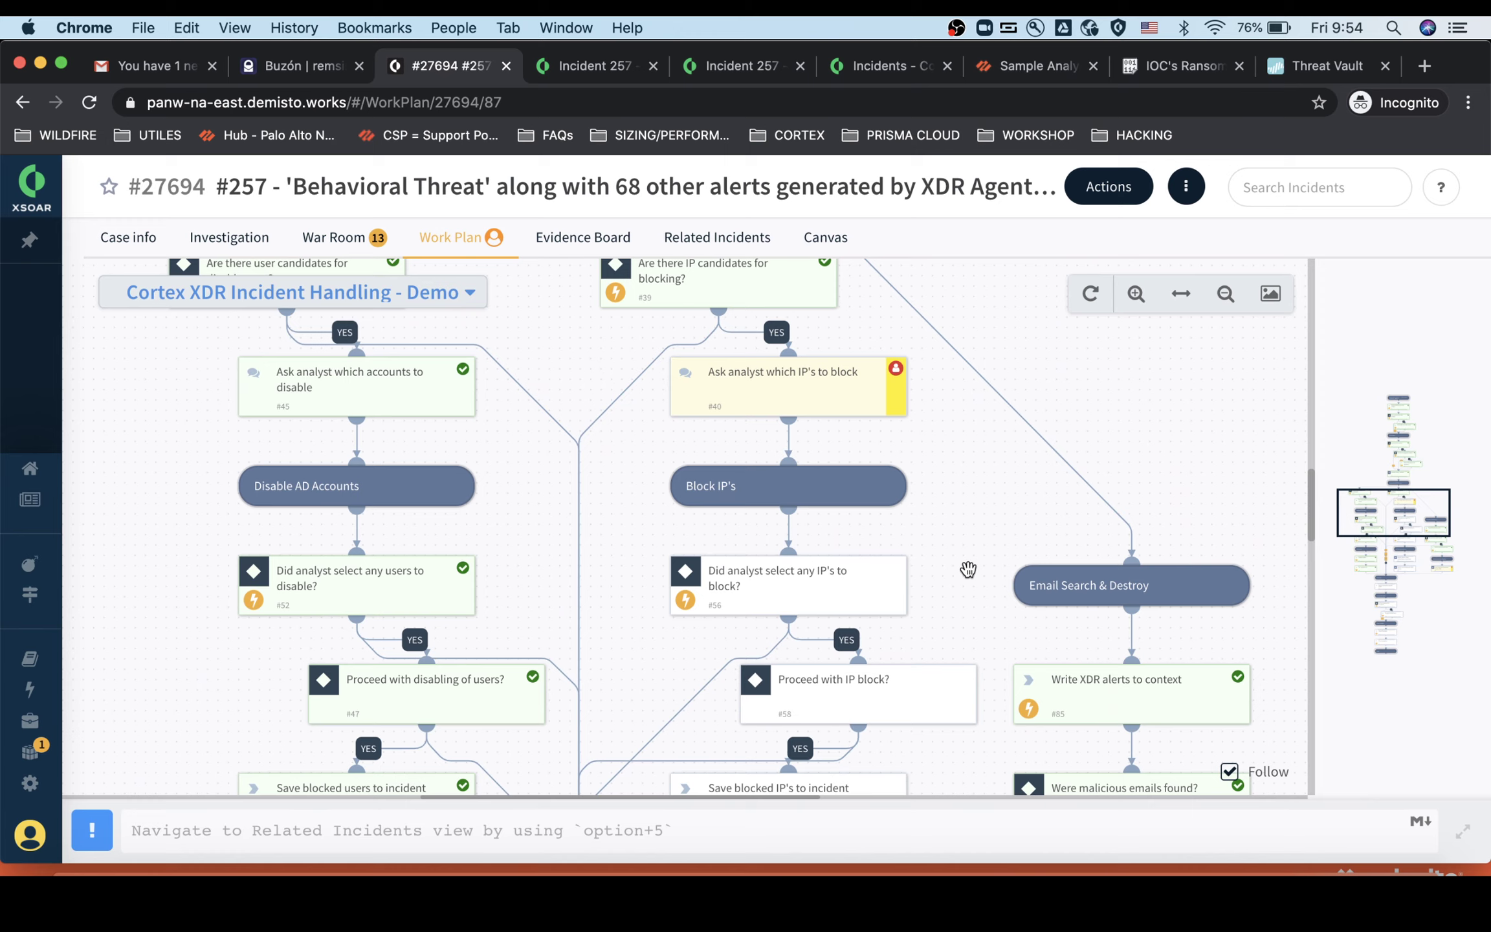
drag(955, 559, 866, 504)
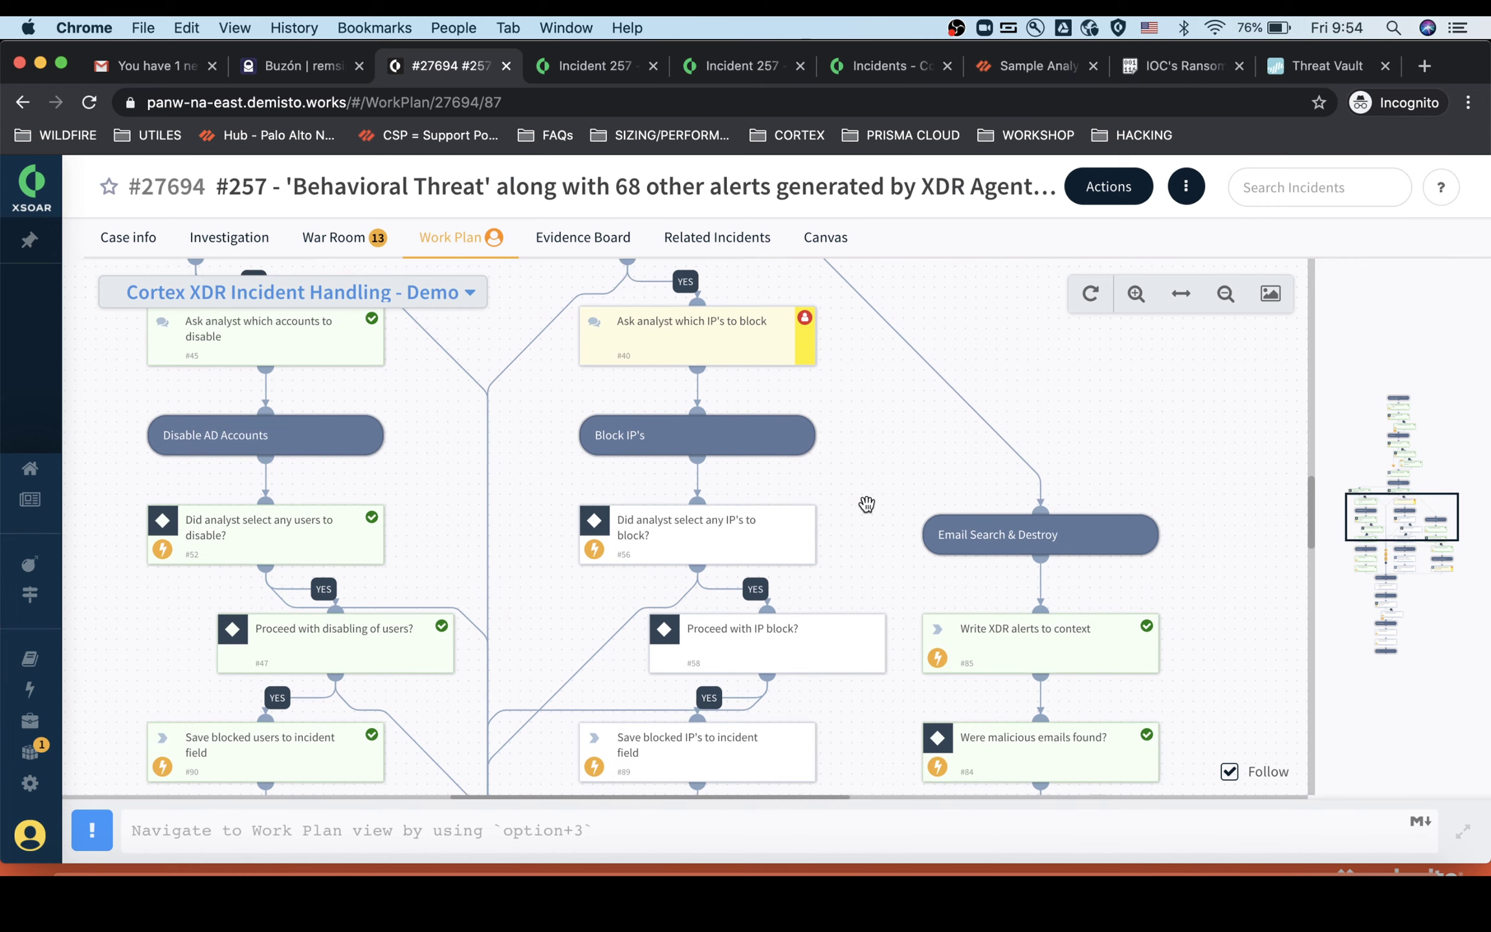
click(747, 338)
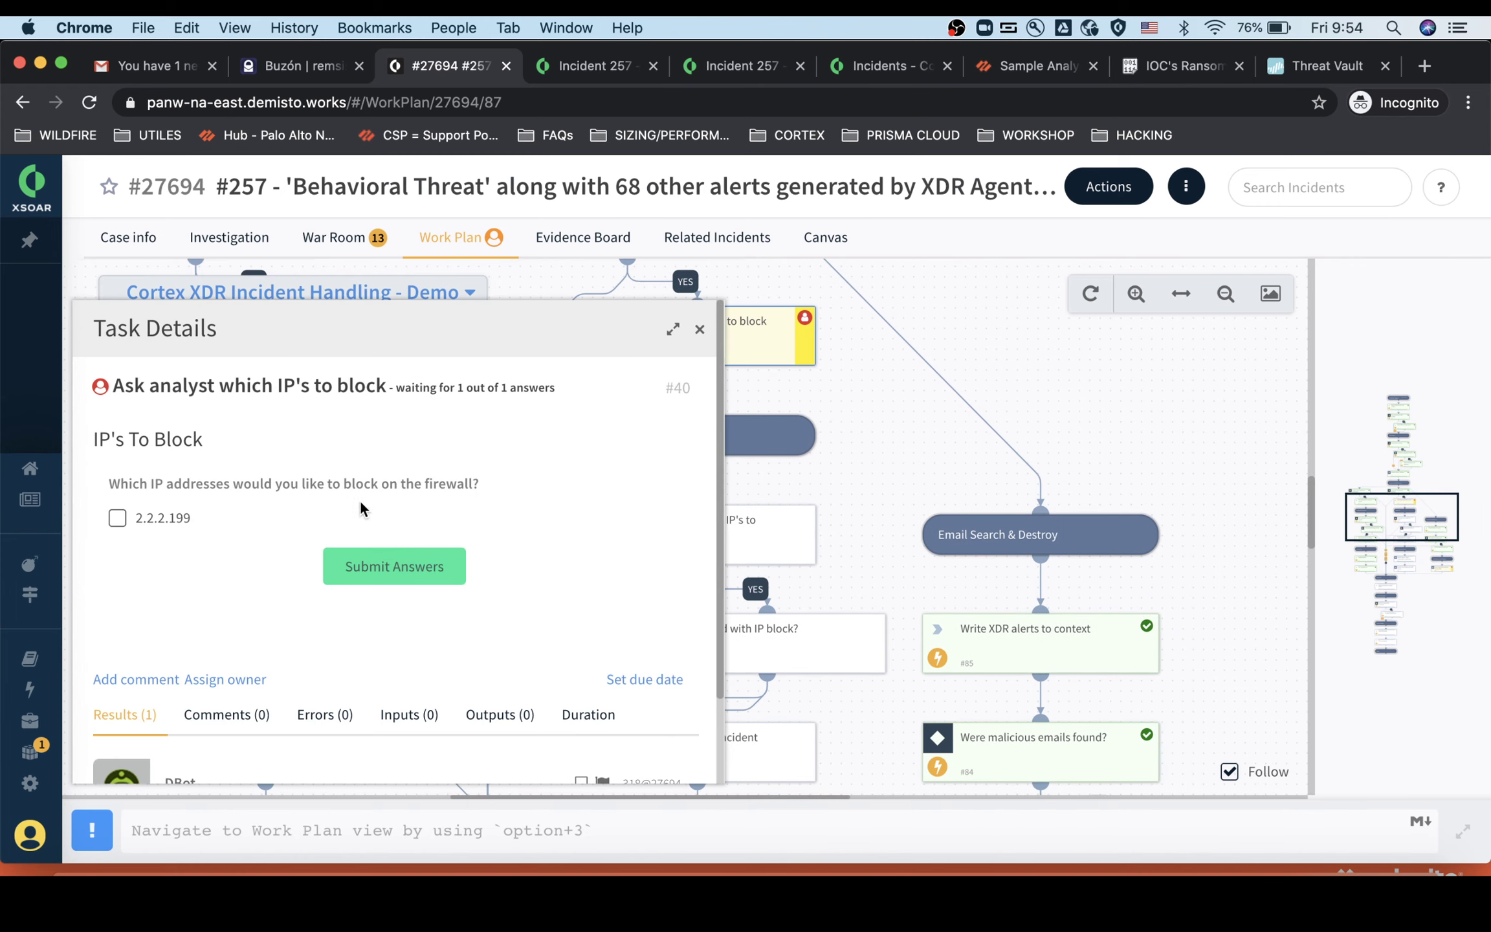
click(117, 517)
click(423, 566)
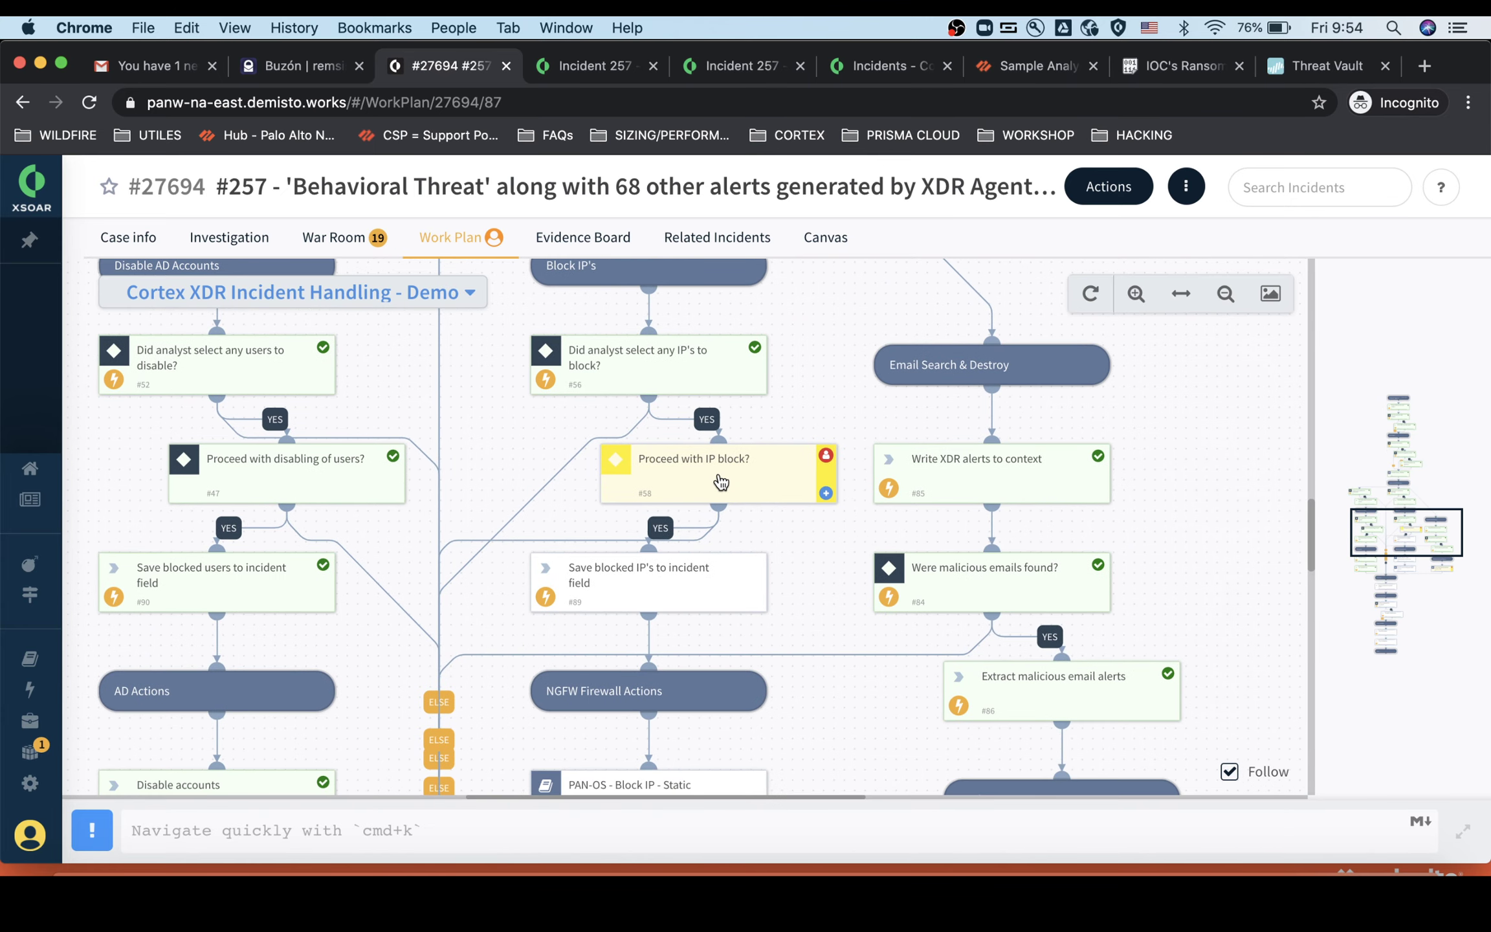
Answer Yes to the "Proceed with IP block?" task and mark it completed
click(710, 473)
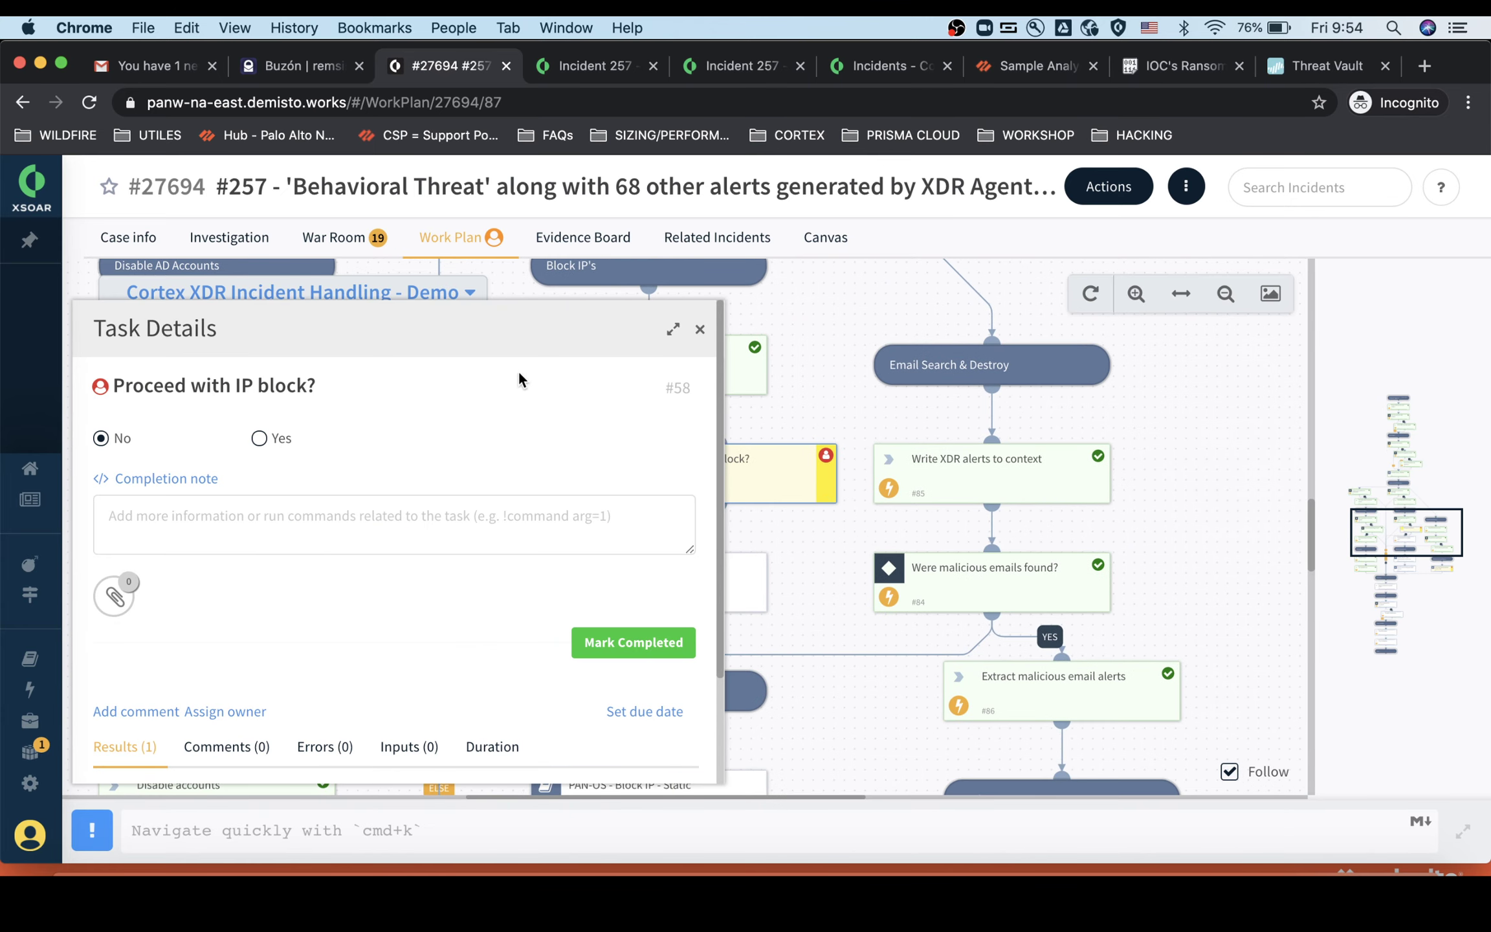
click(260, 438)
click(636, 644)
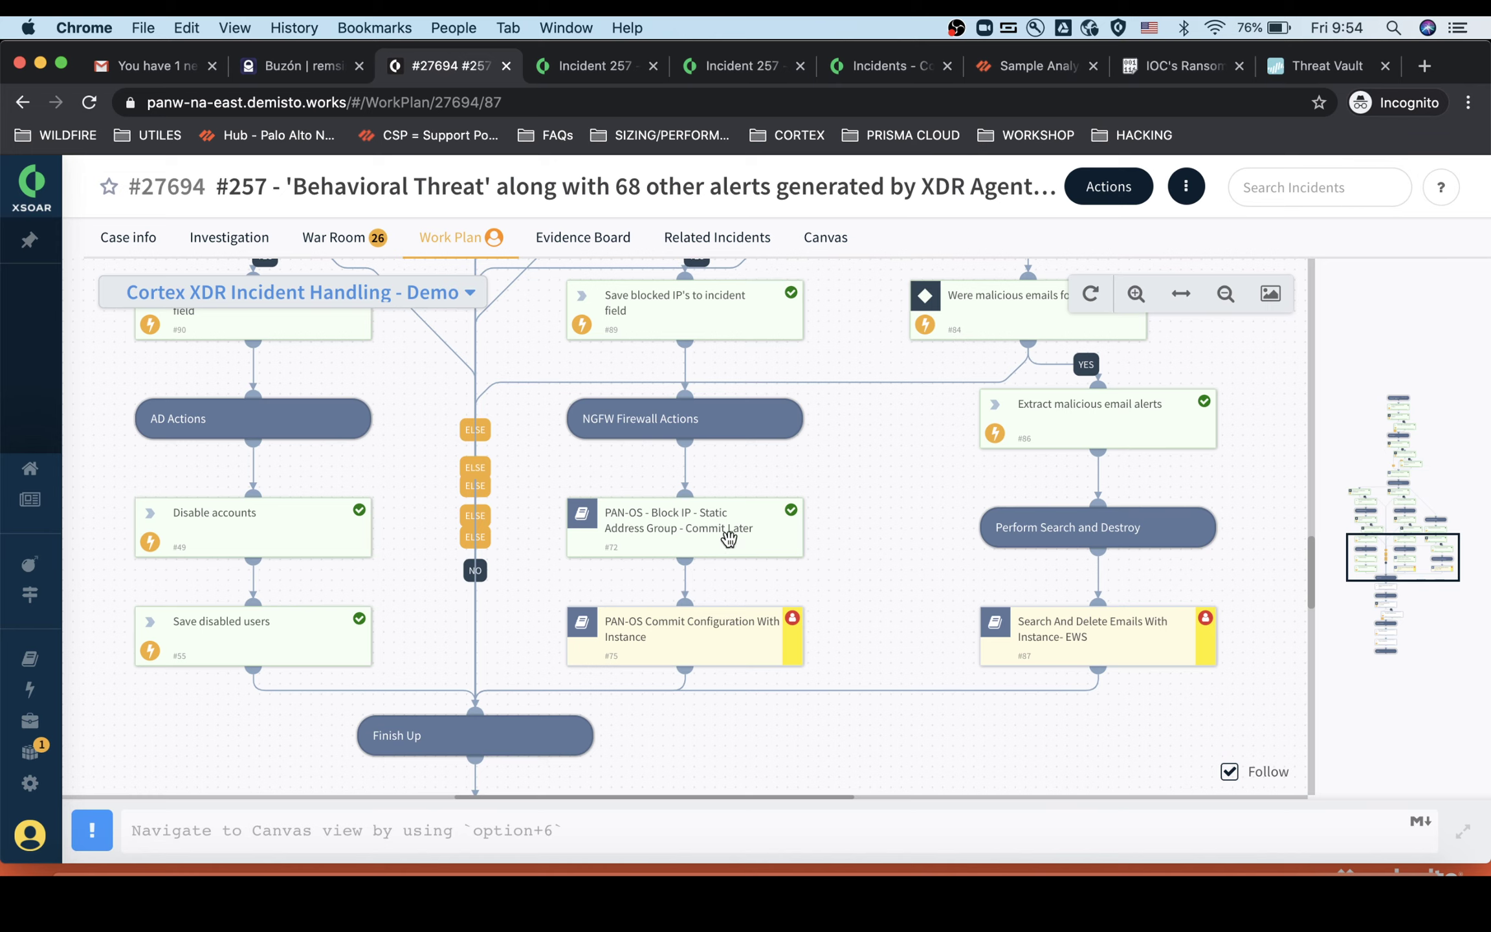
Run the waiting PAN-OS Commit Configuration With Instance sub-playbook under NGFW Firewall Actions and close its task details
click(670, 635)
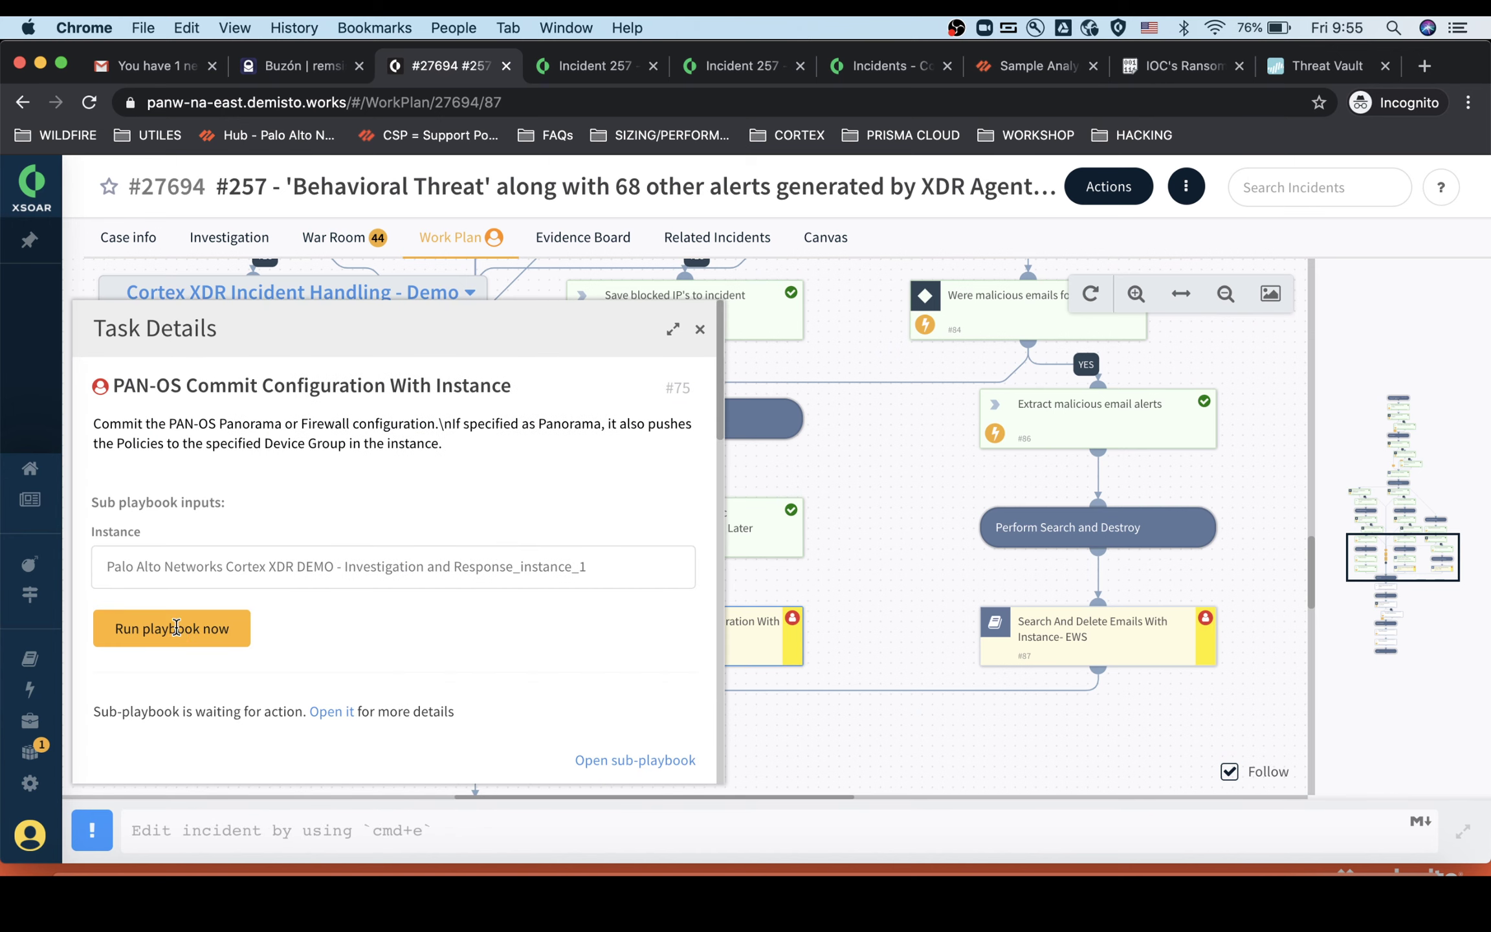
click(176, 628)
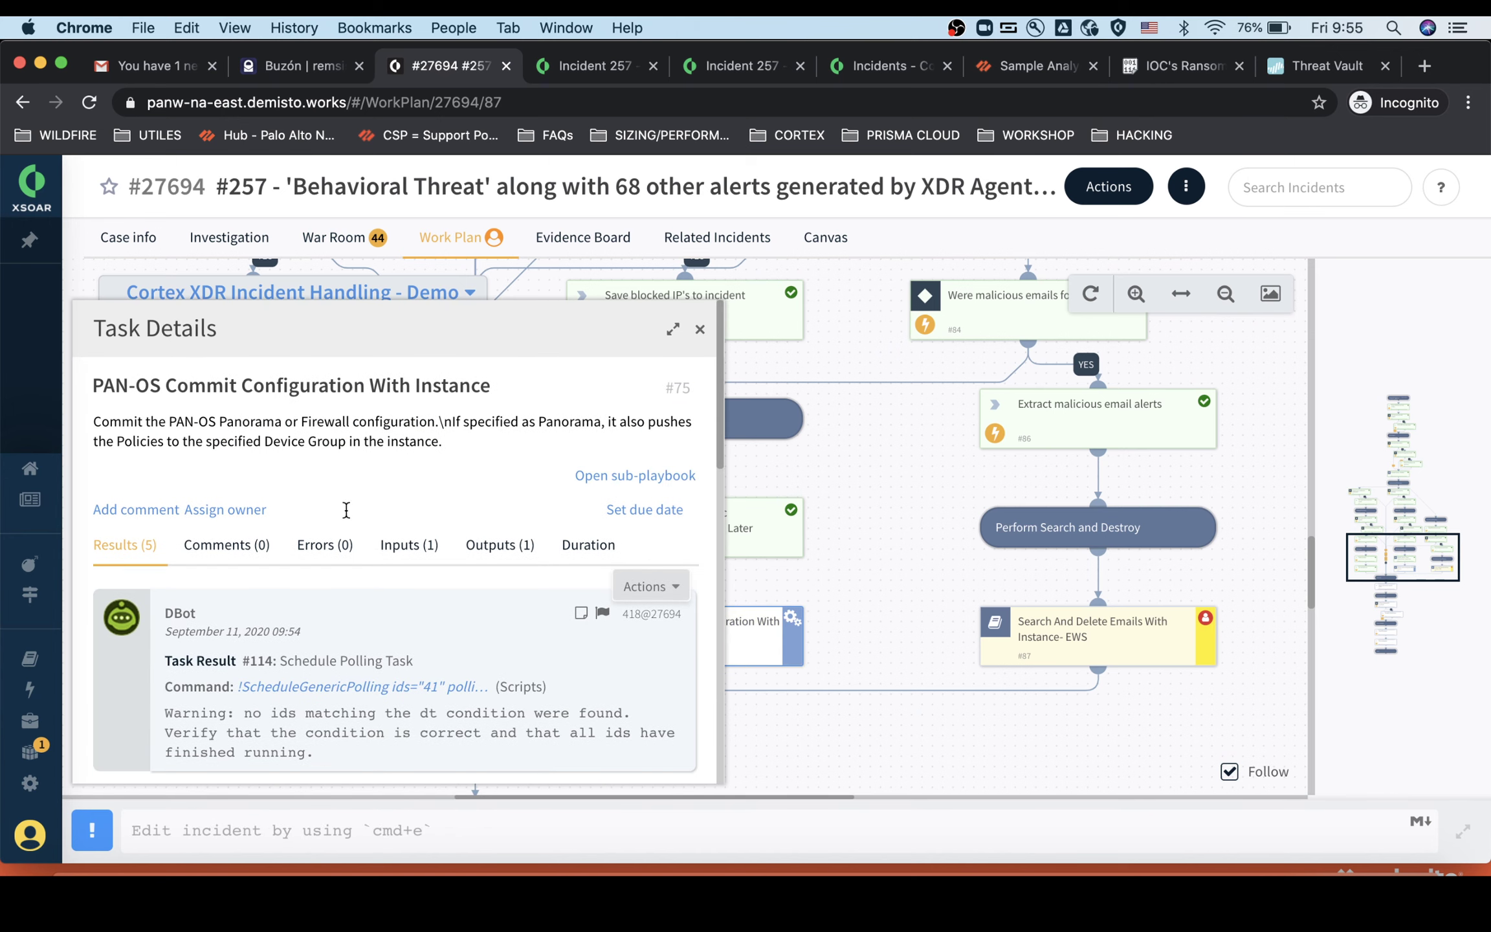
click(699, 332)
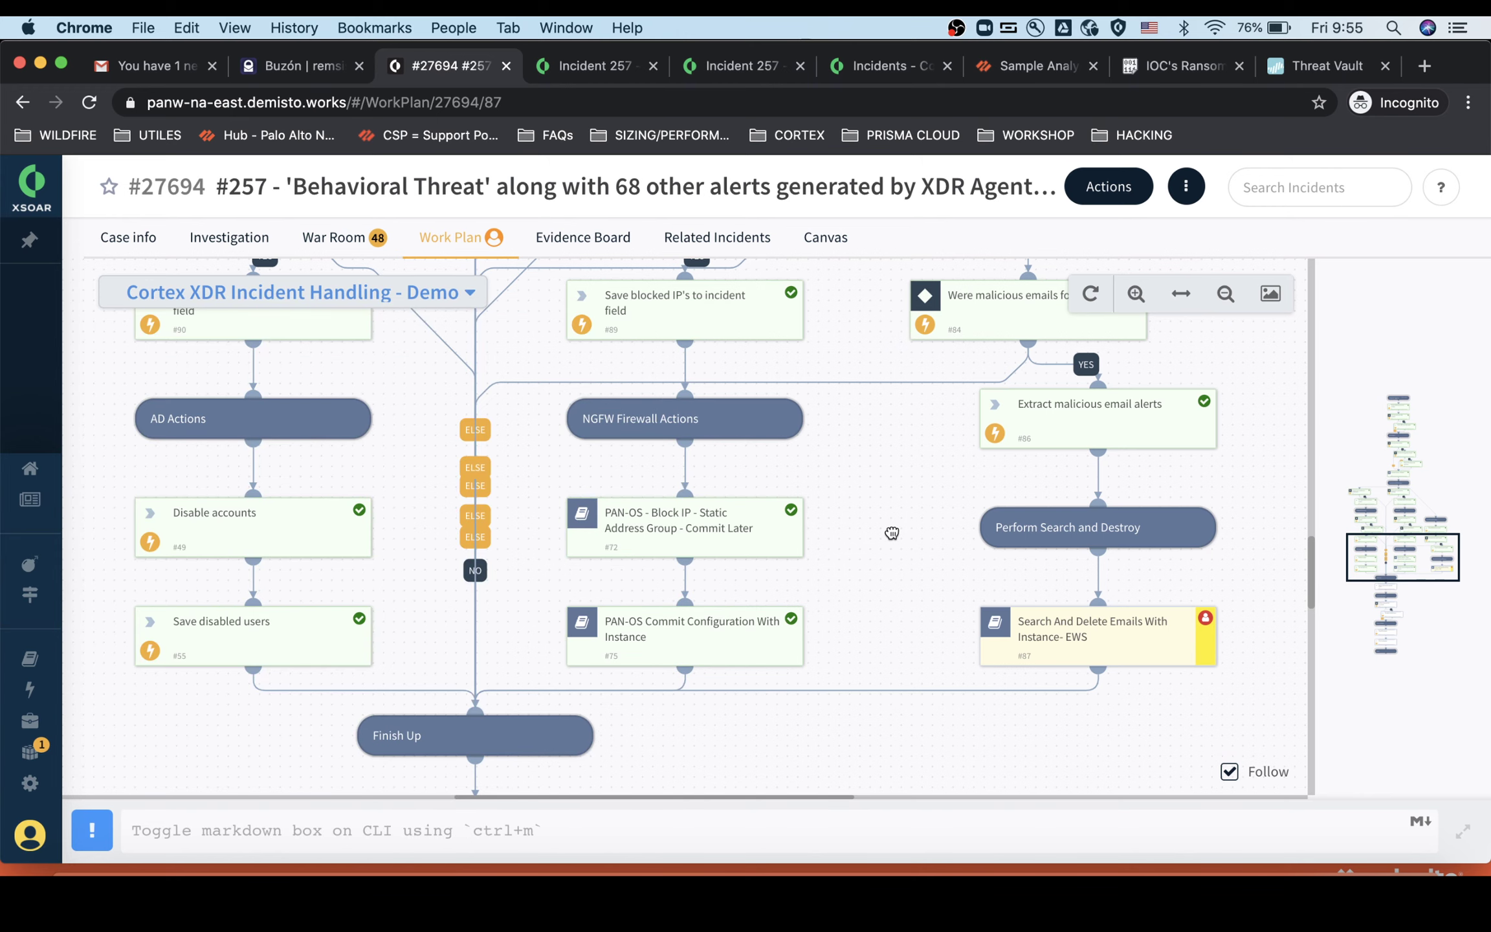
Examine the Email Search & Destroy branch from writing XDR alerts to context through the Perform Search and Destroy section
drag(891, 530, 780, 647)
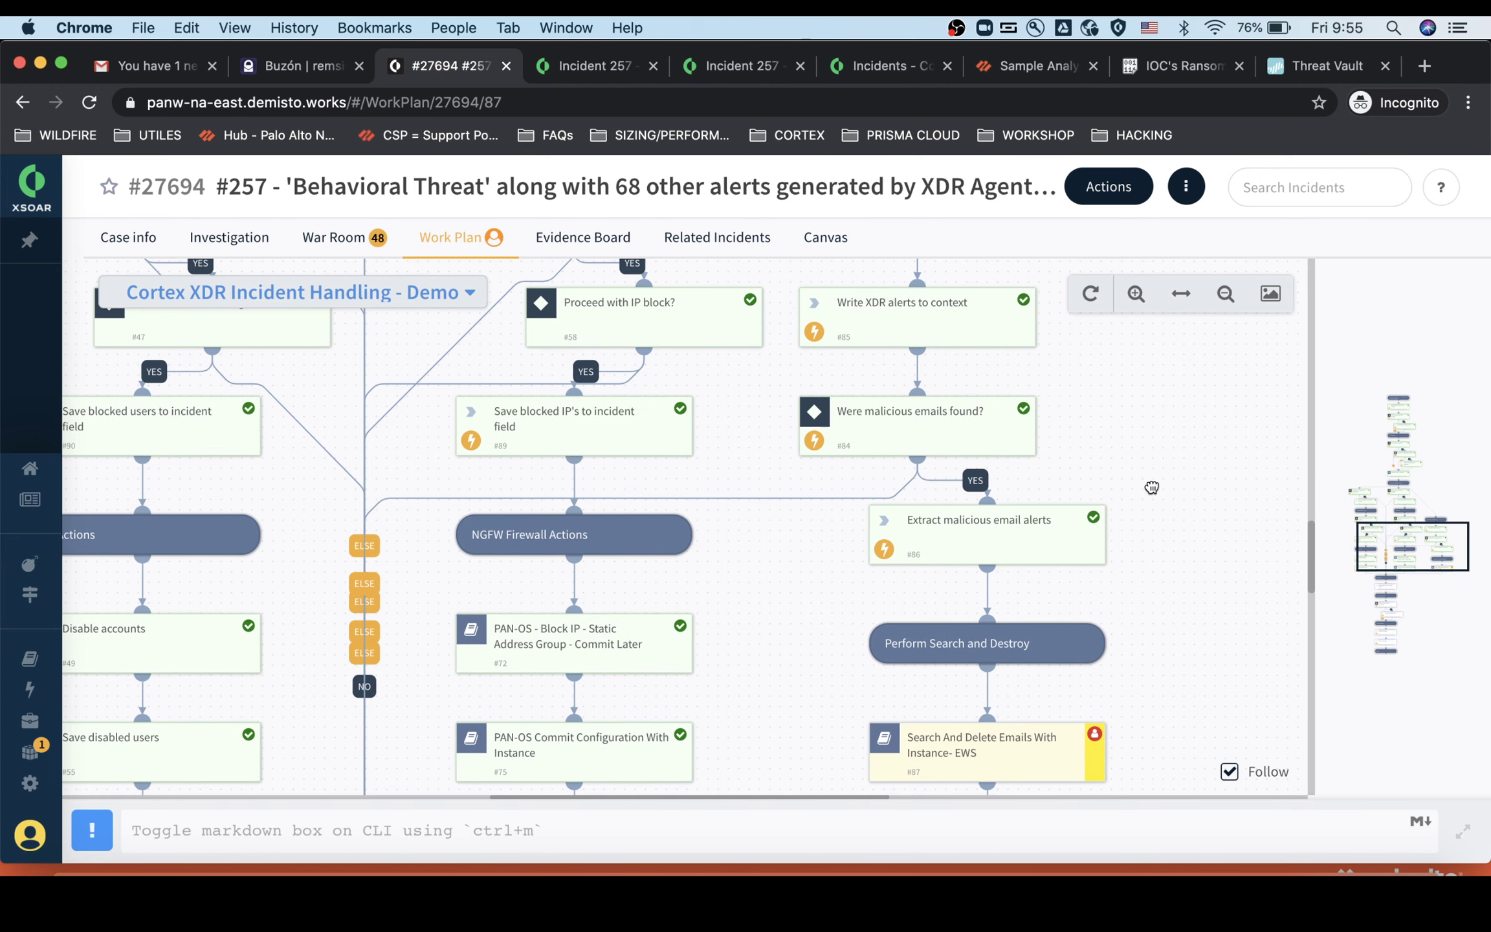
drag(1147, 485, 969, 520)
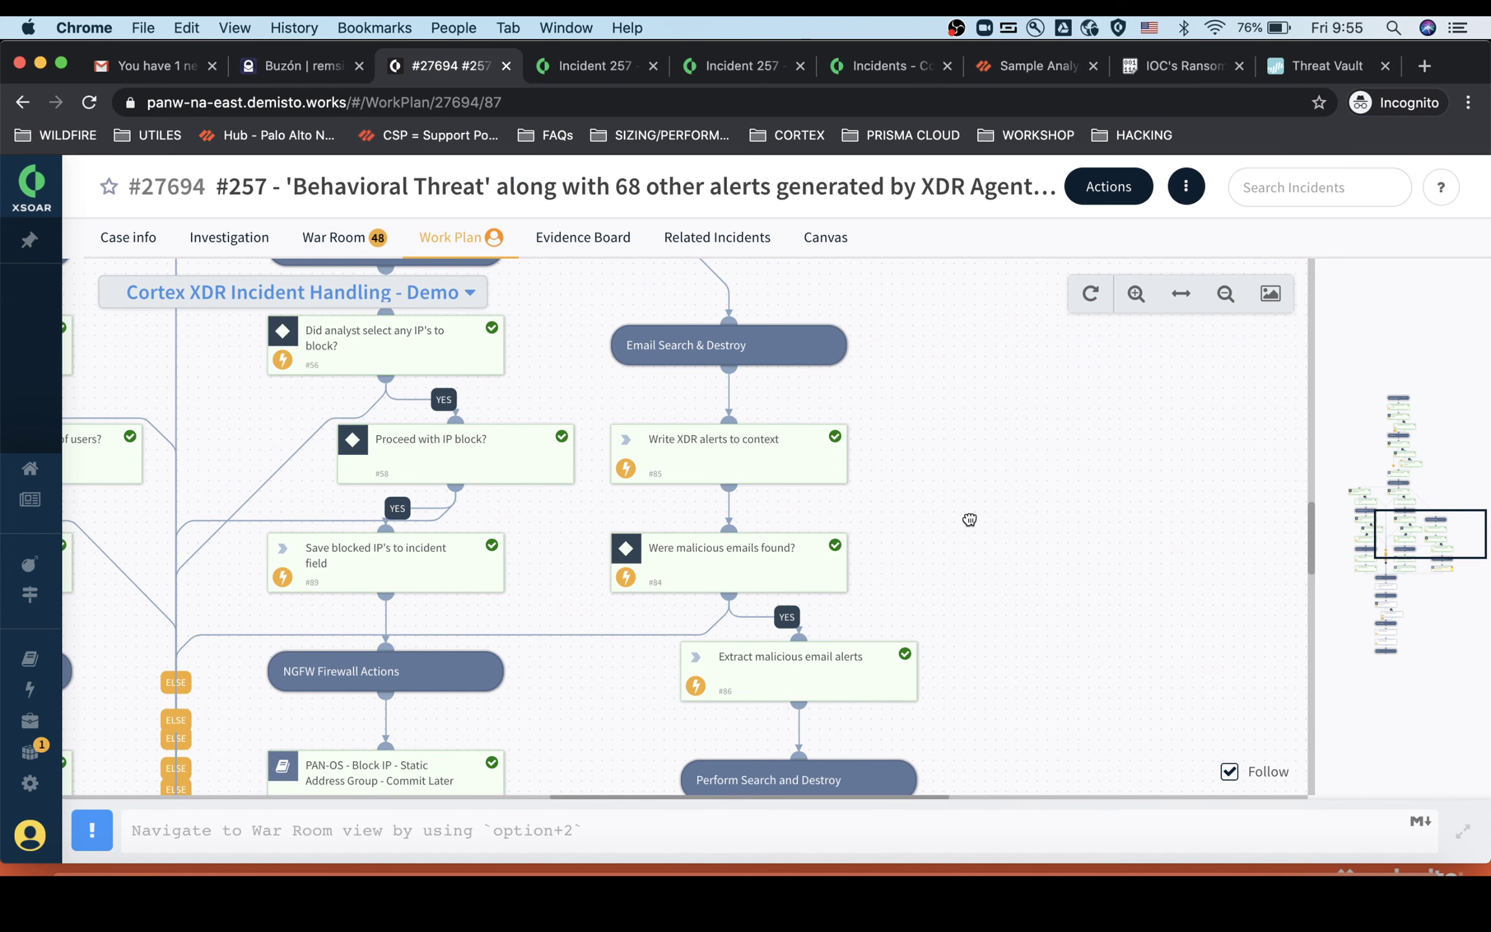
drag(969, 520, 966, 520)
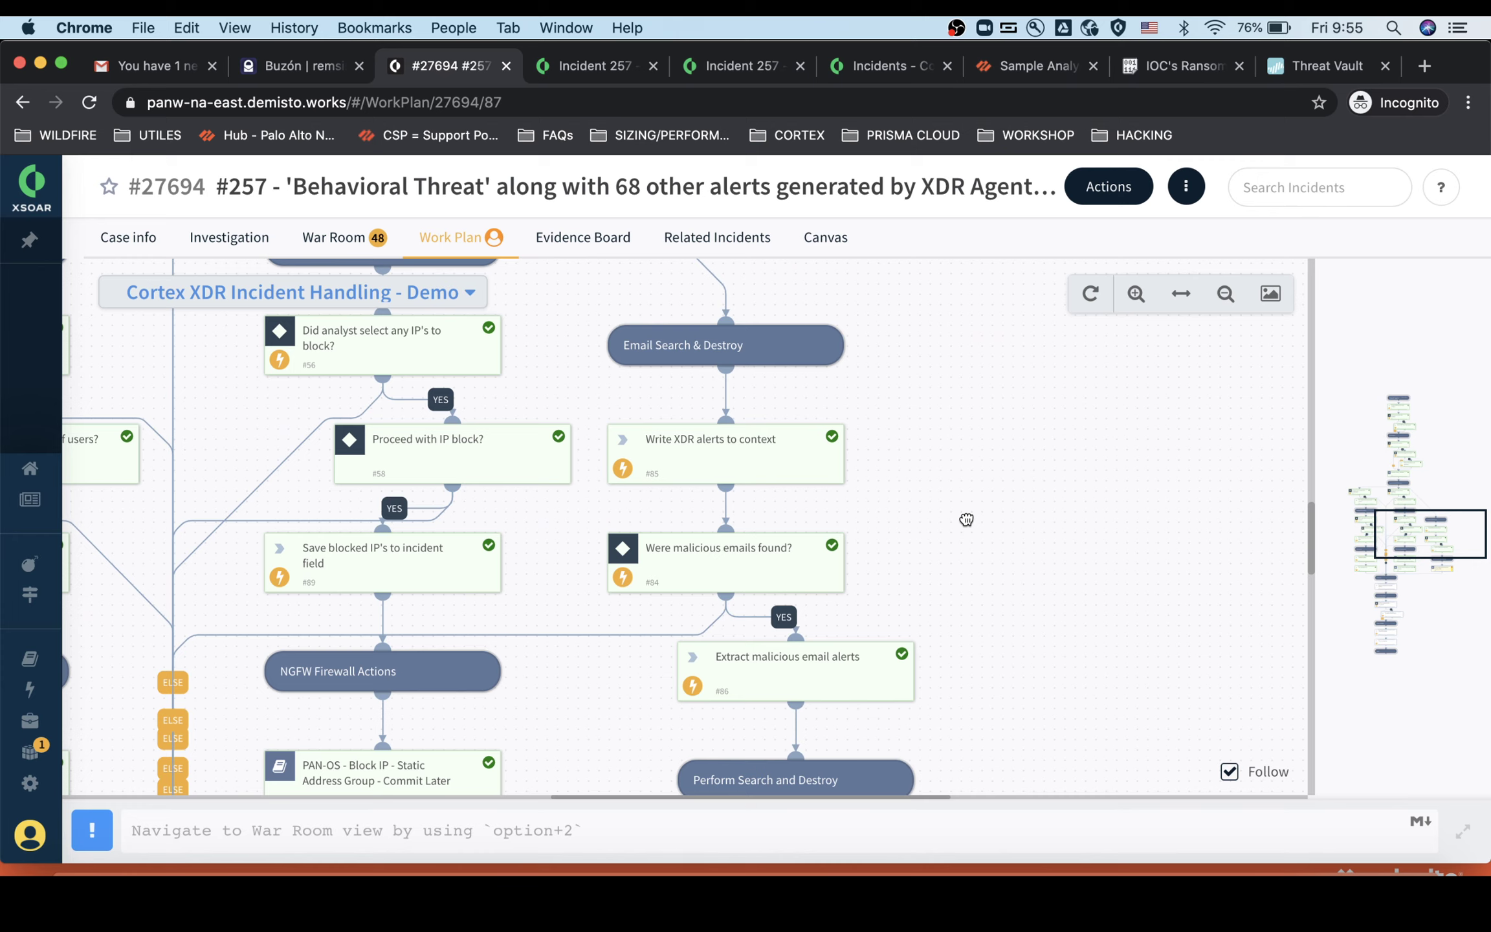
drag(966, 520, 967, 502)
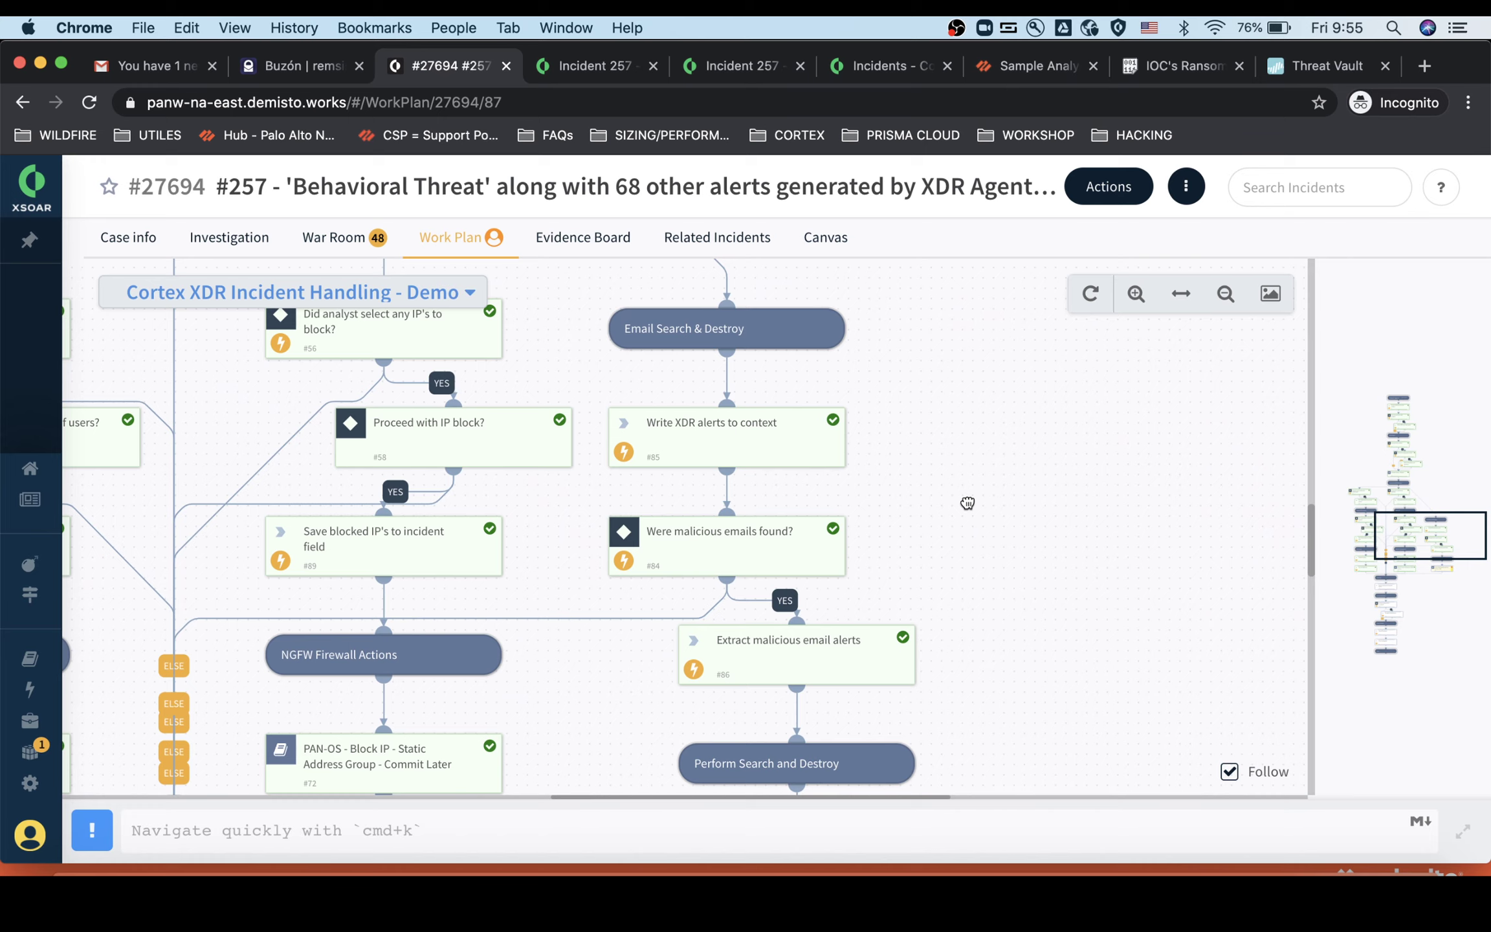
drag(968, 503, 968, 431)
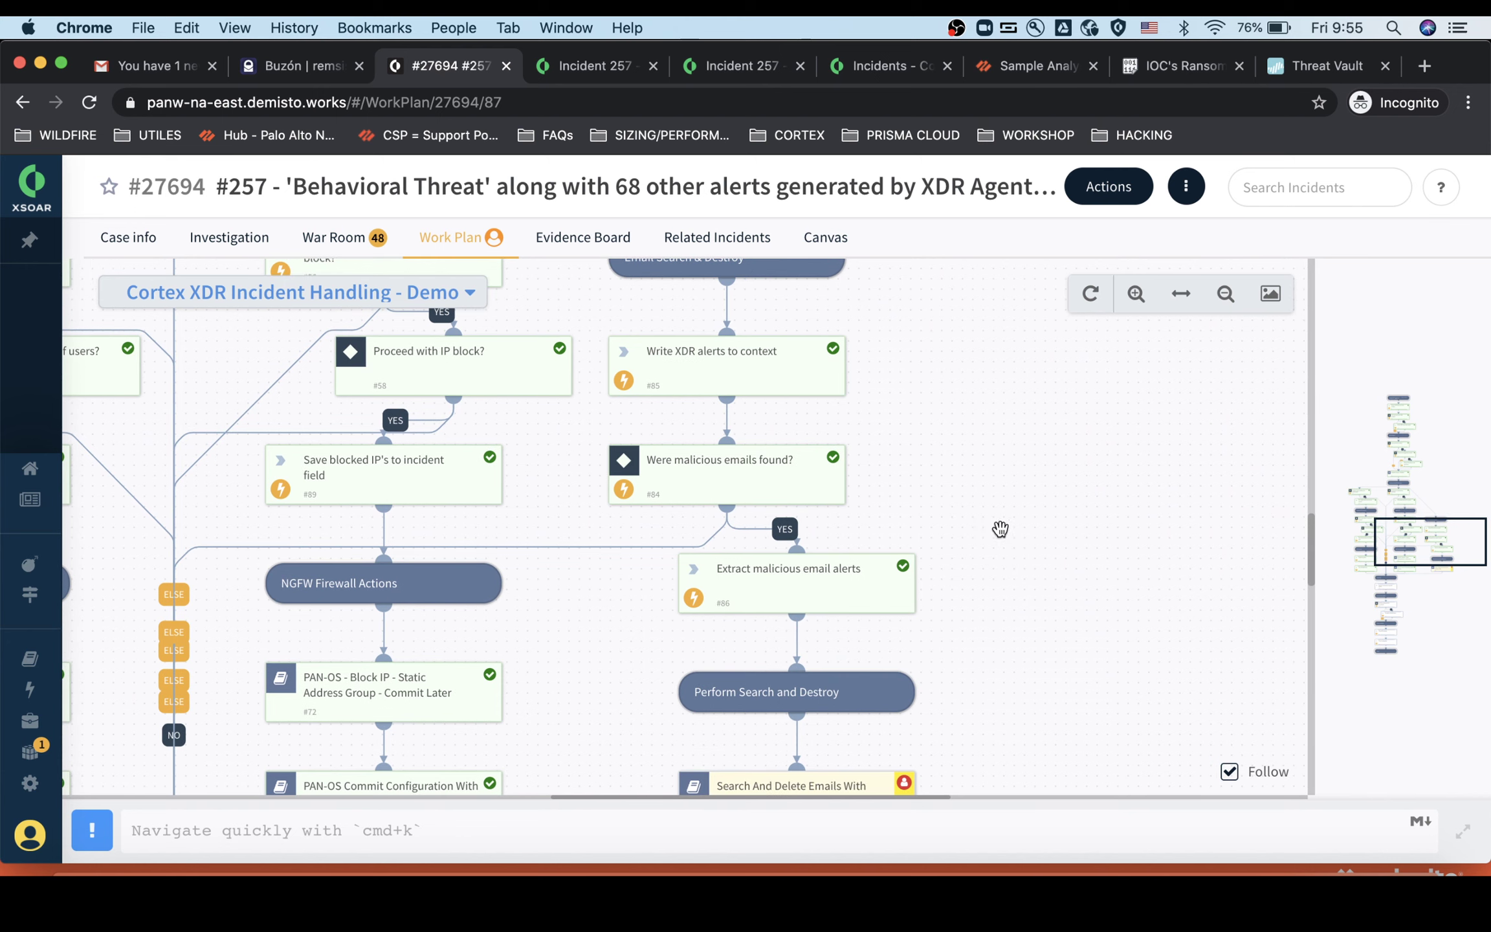
drag(1010, 554, 1015, 497)
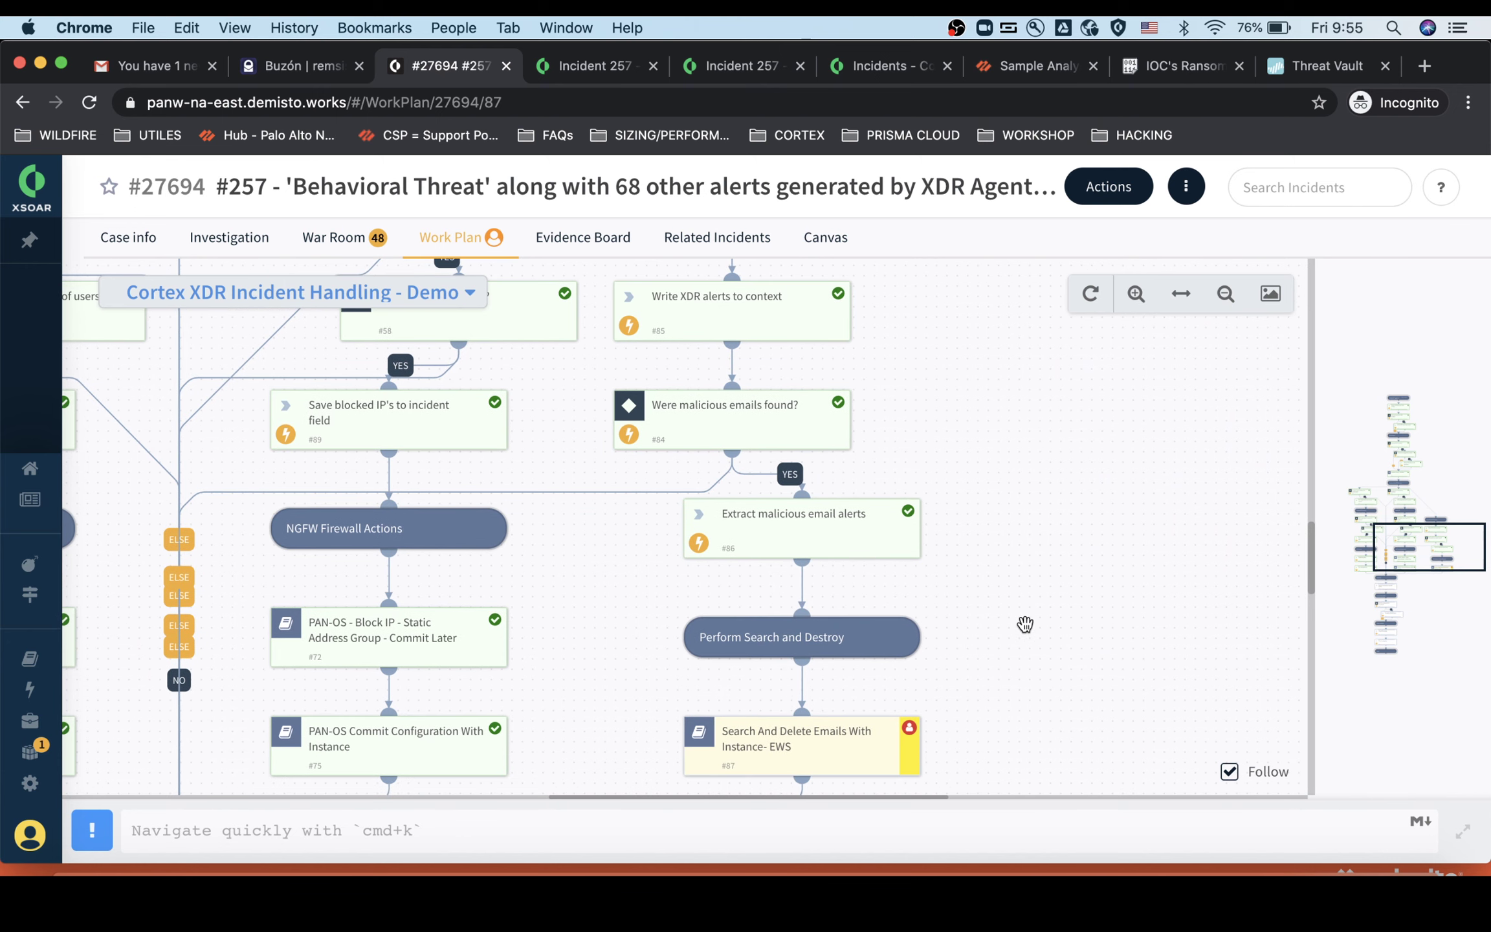
drag(1025, 624, 1020, 486)
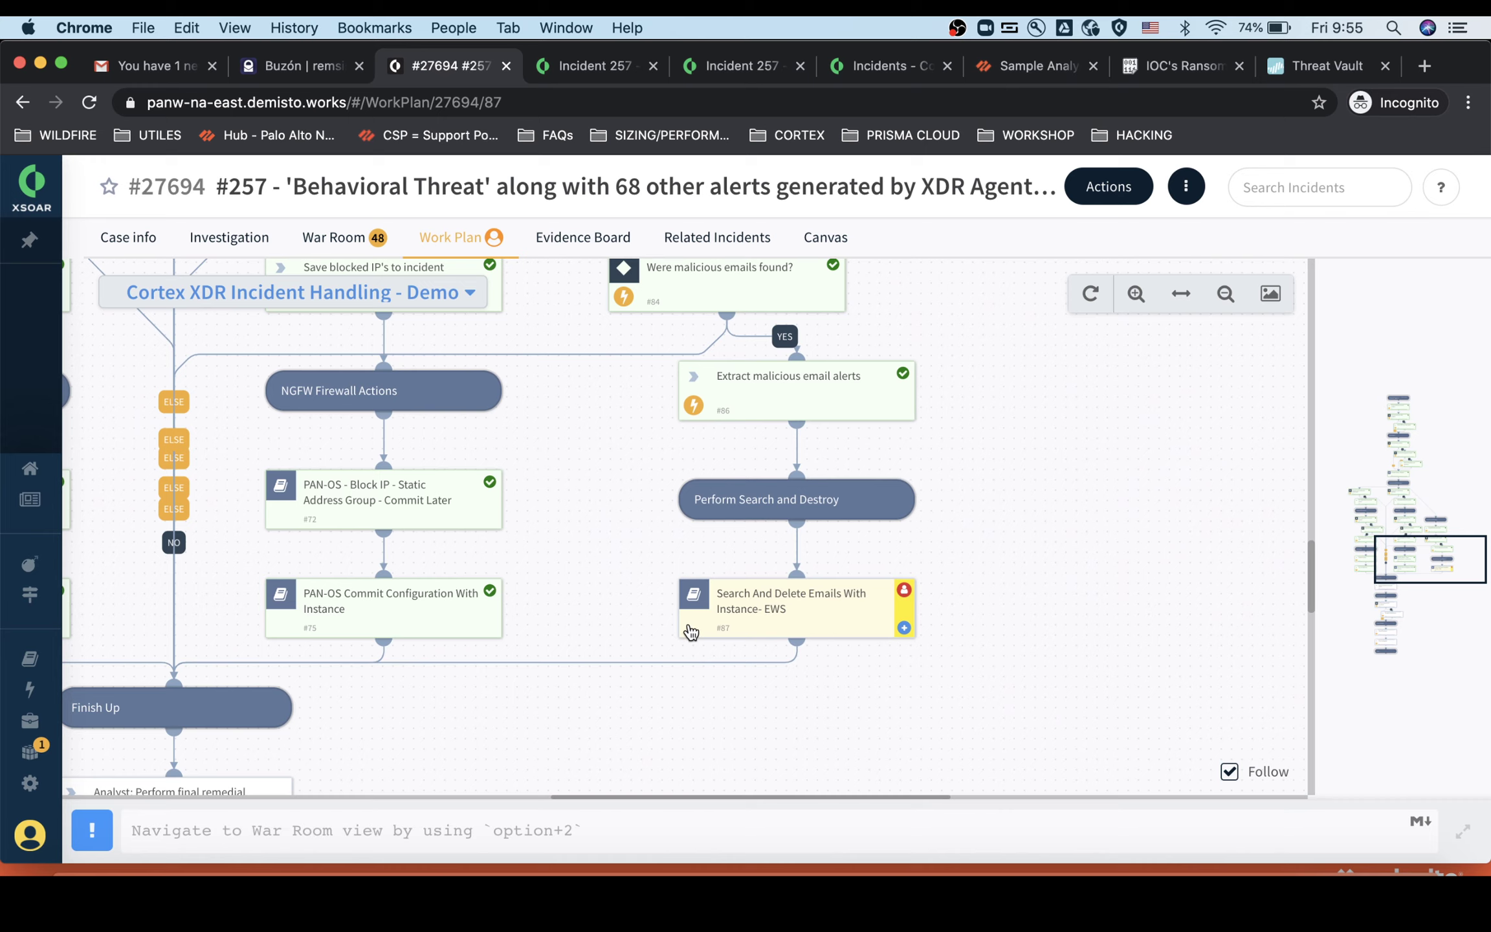
Review the sub-playbook inputs and waiting status of the Search And Delete Emails With Instance- EWS task
click(860, 608)
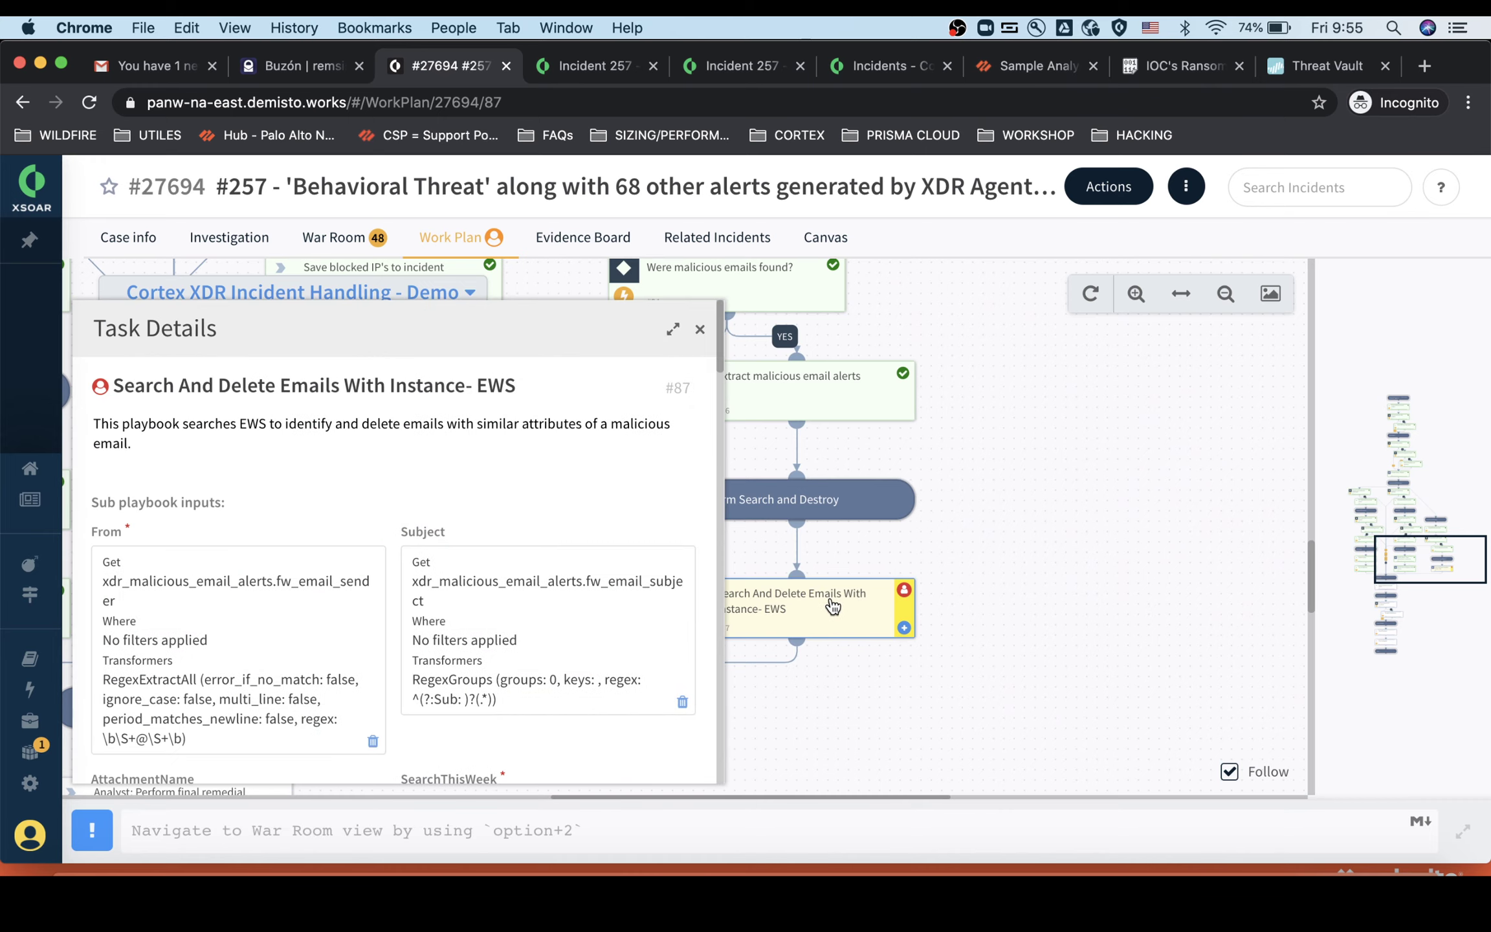
scroll(578, 582, down, 2)
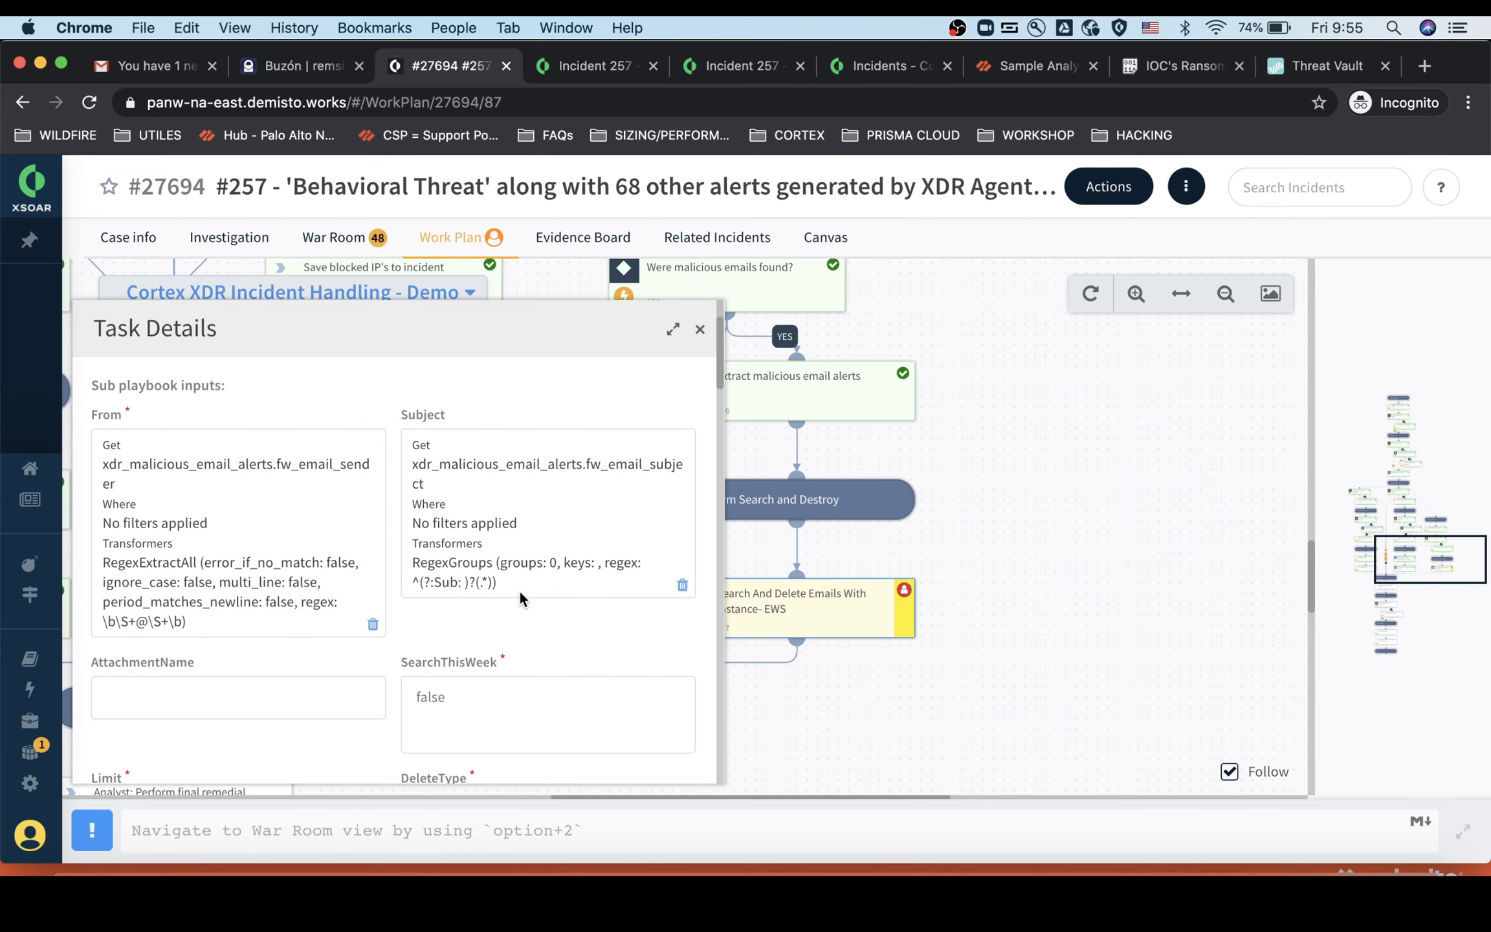
scroll(505, 602, up, 2)
scroll(543, 659, down, 3)
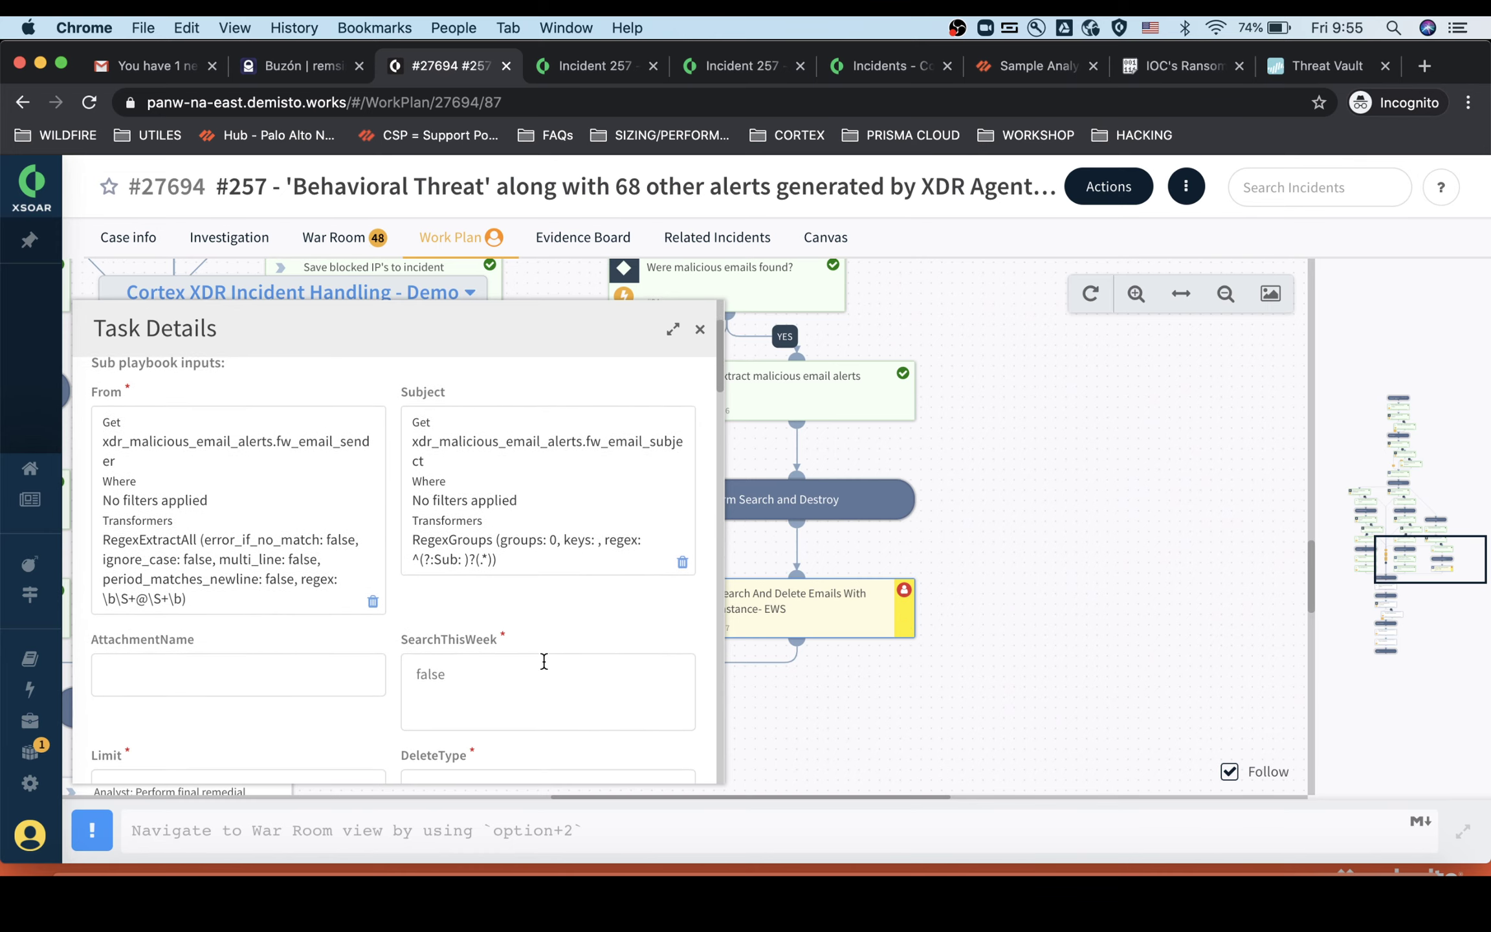
scroll(544, 659, down, 8)
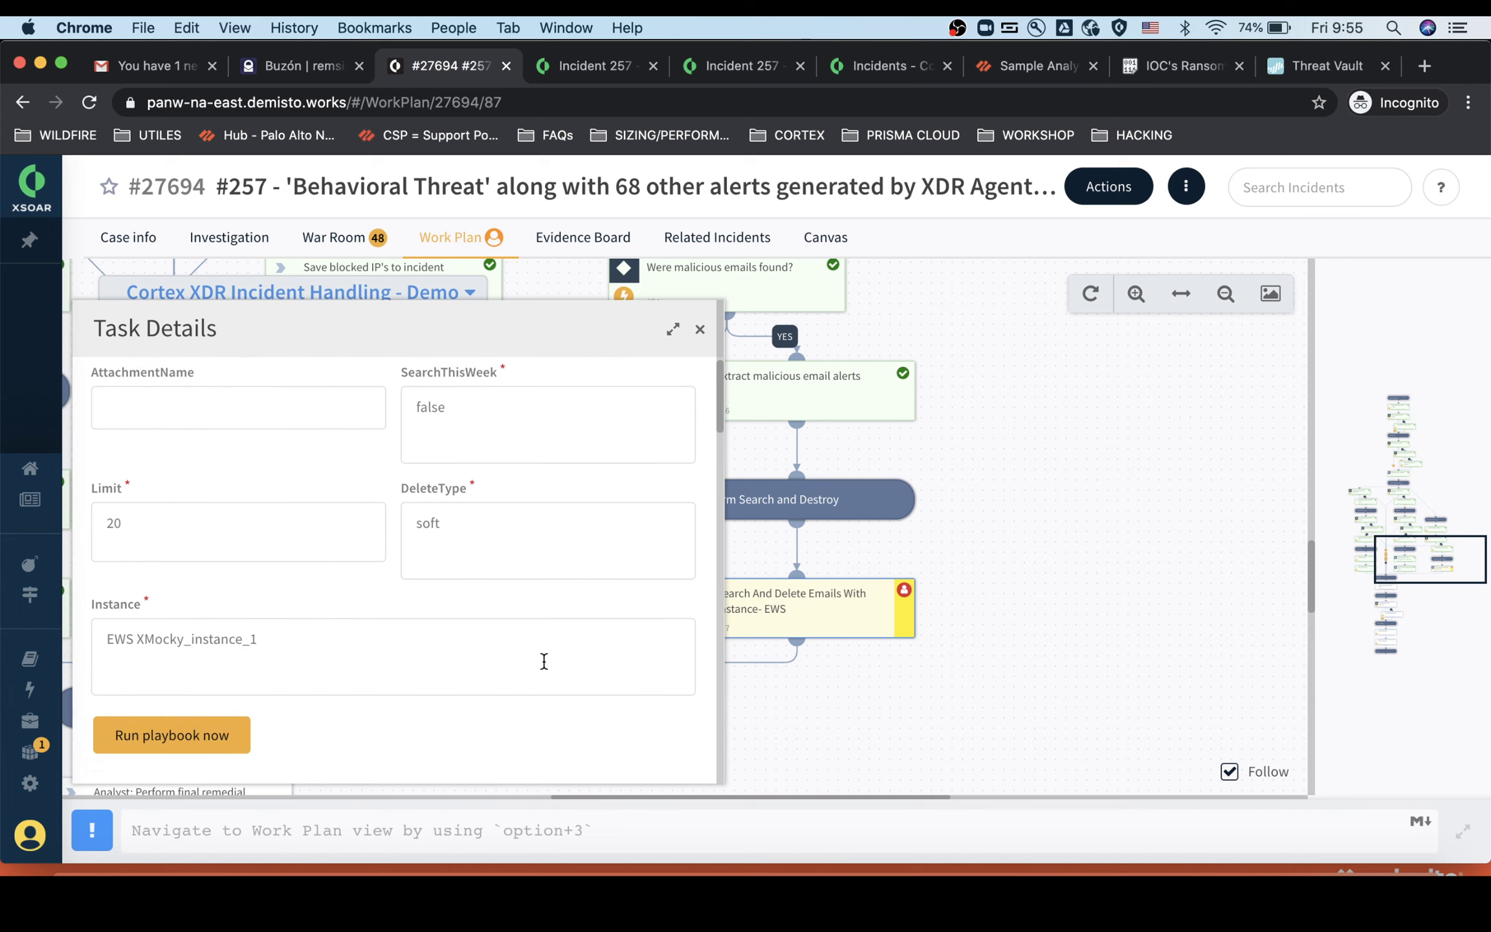
scroll(543, 659, down, 8)
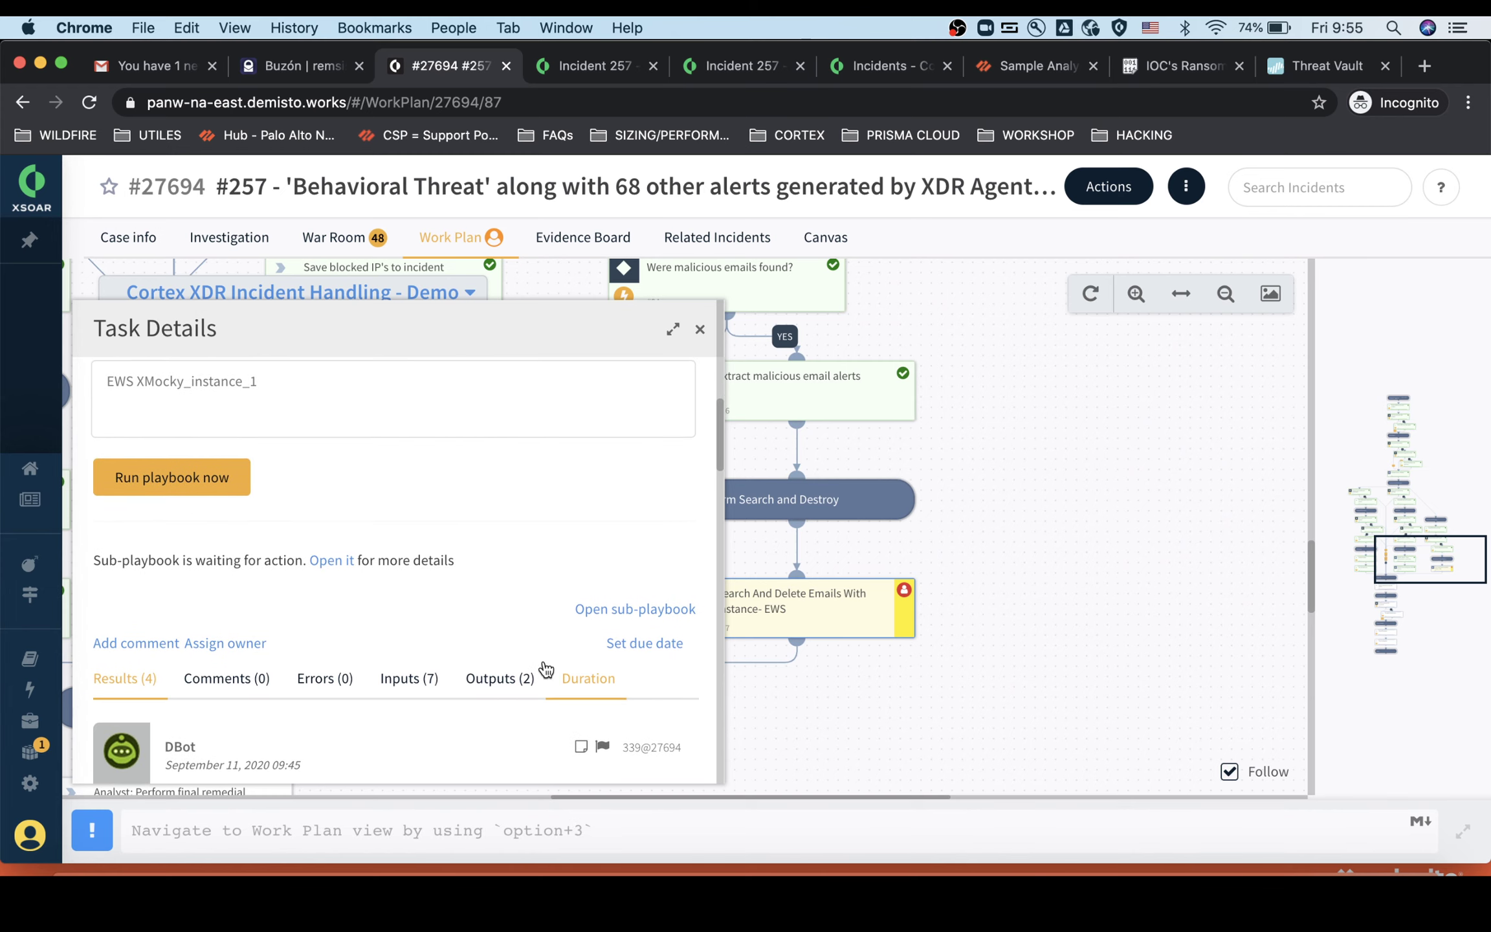
scroll(545, 668, down, 1)
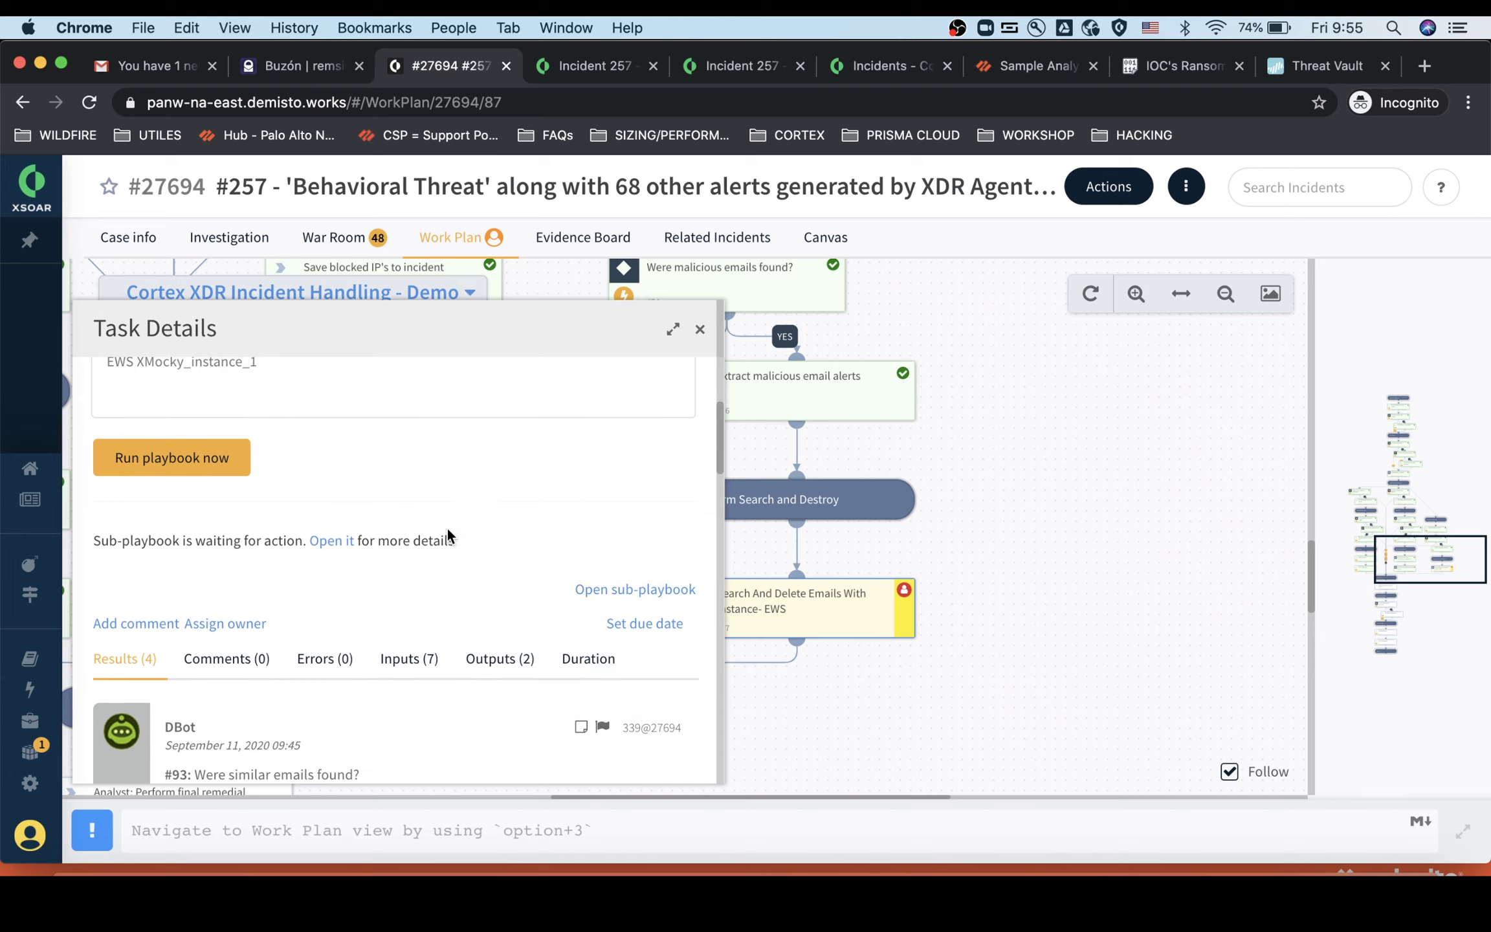
In the email search-and-delete sub-playbook, answer yes to deleting the found emails from EWS, mark the task completed and return to the main playbook
click(628, 594)
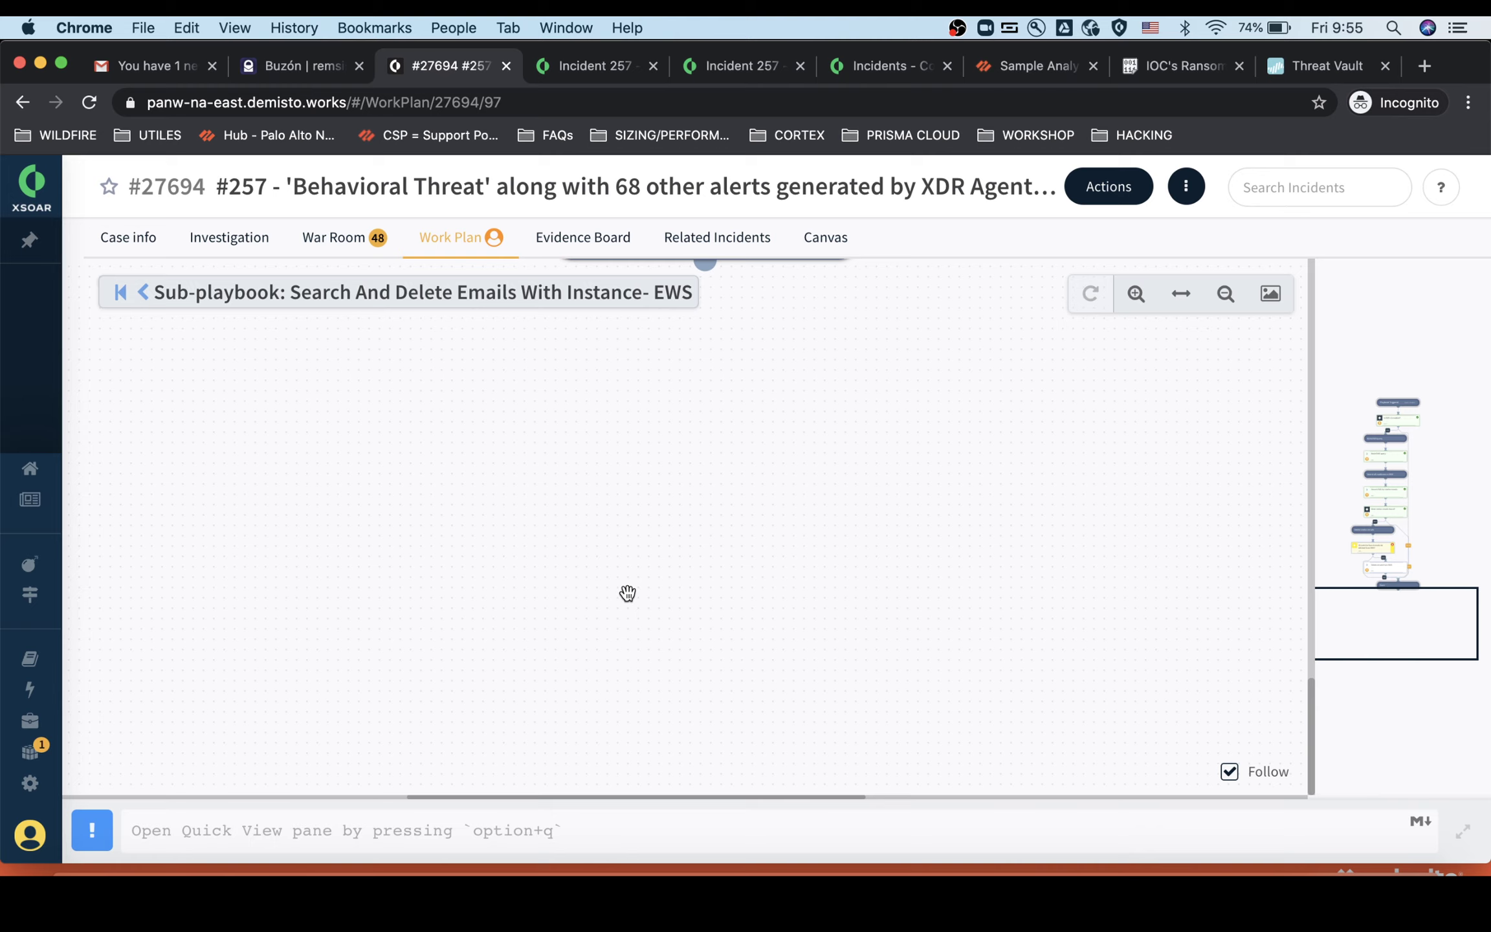
drag(1391, 501, 1404, 565)
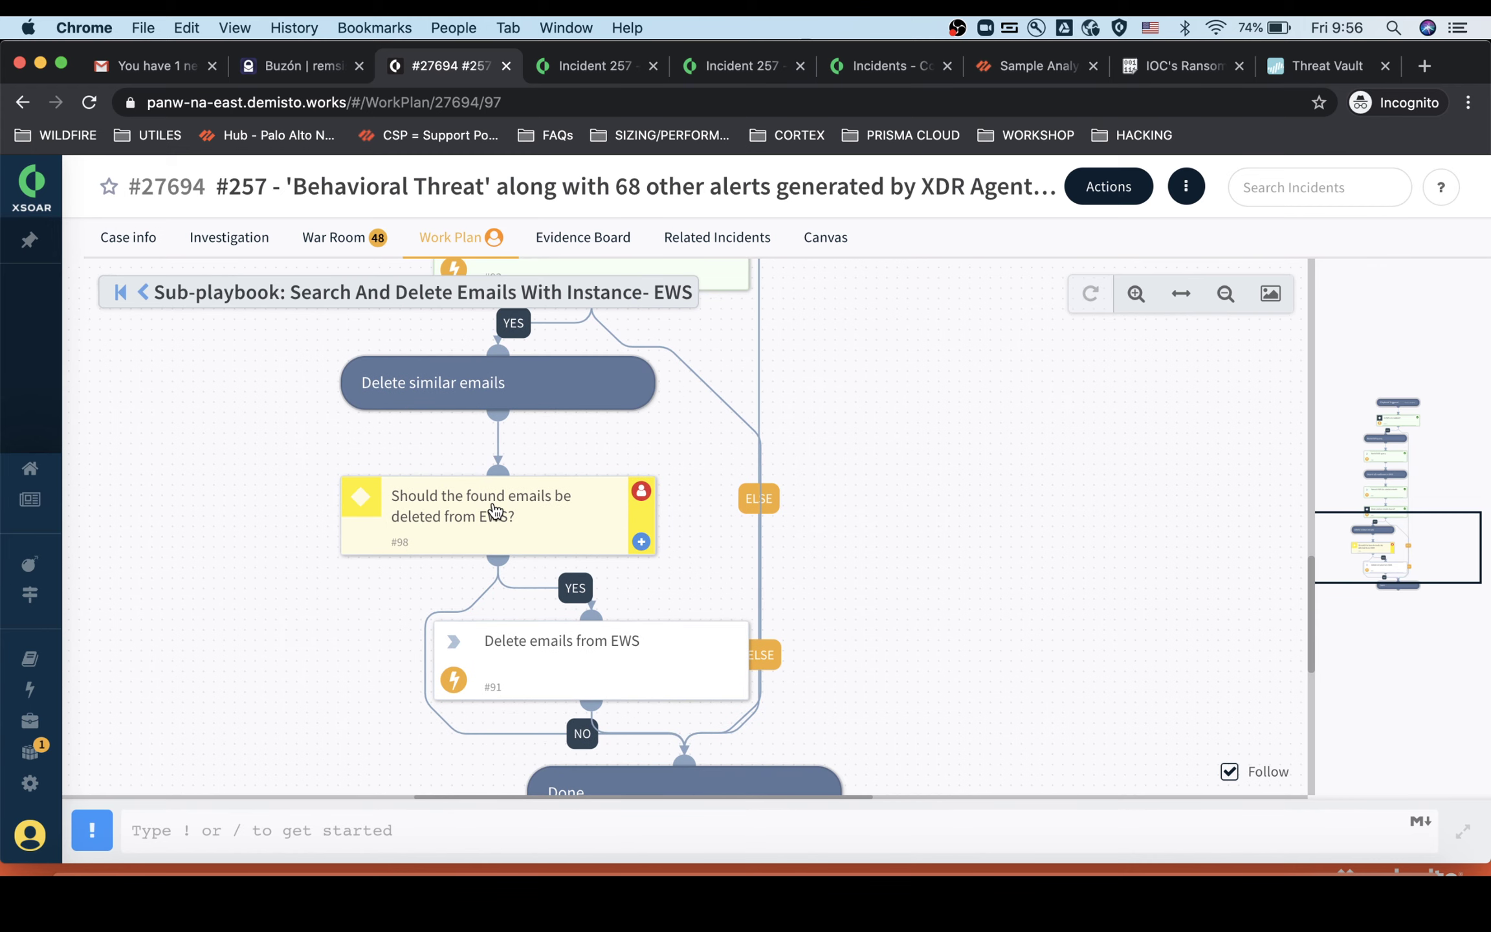
click(551, 513)
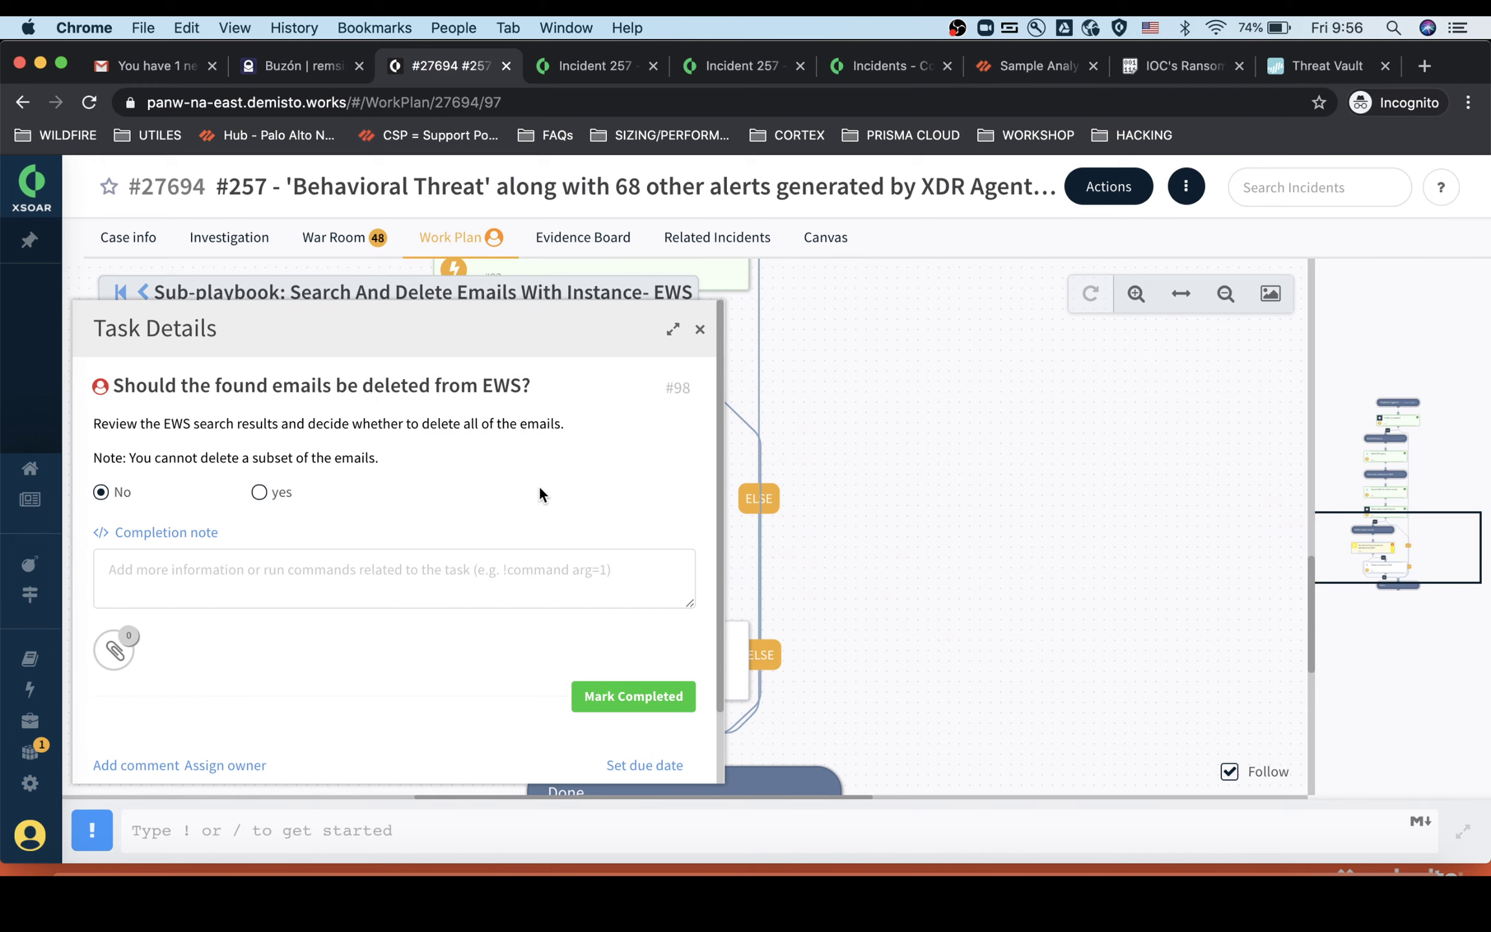
click(279, 496)
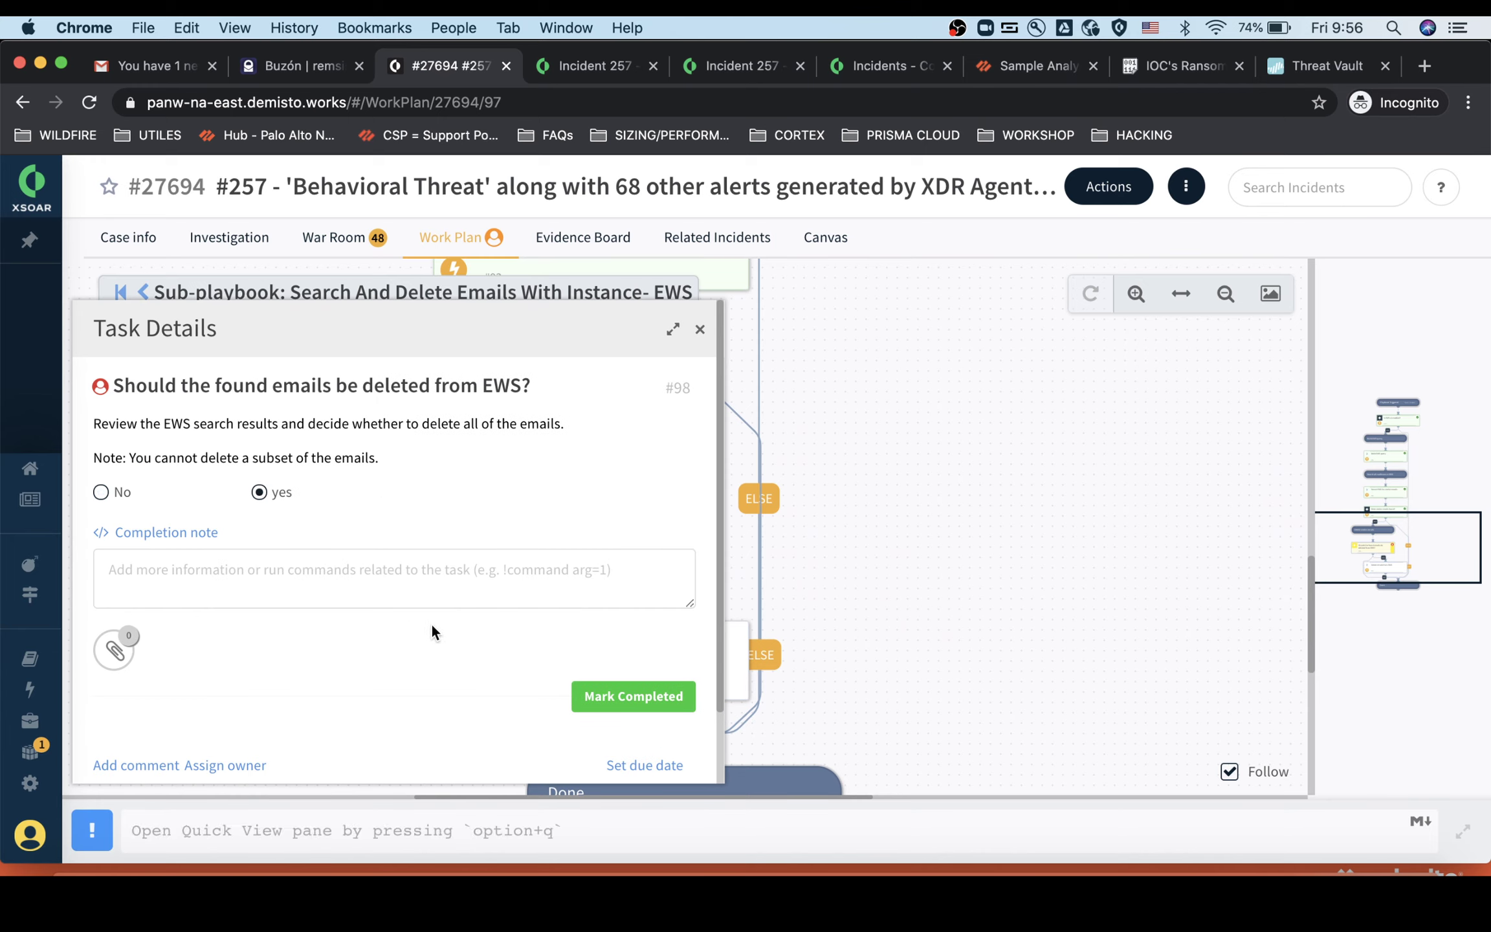
click(634, 701)
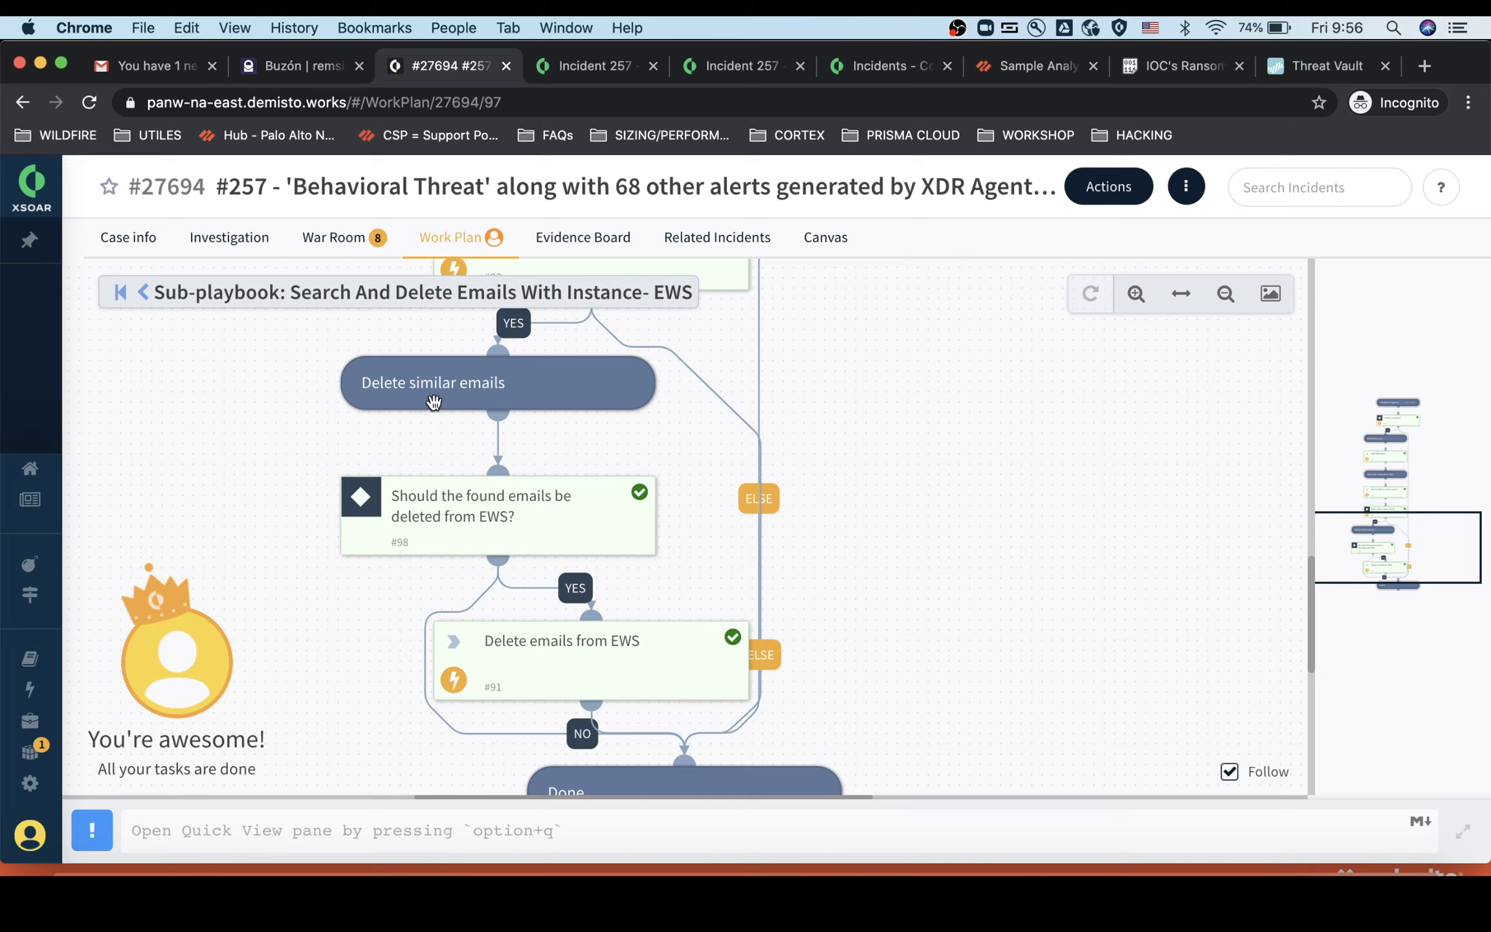
click(129, 292)
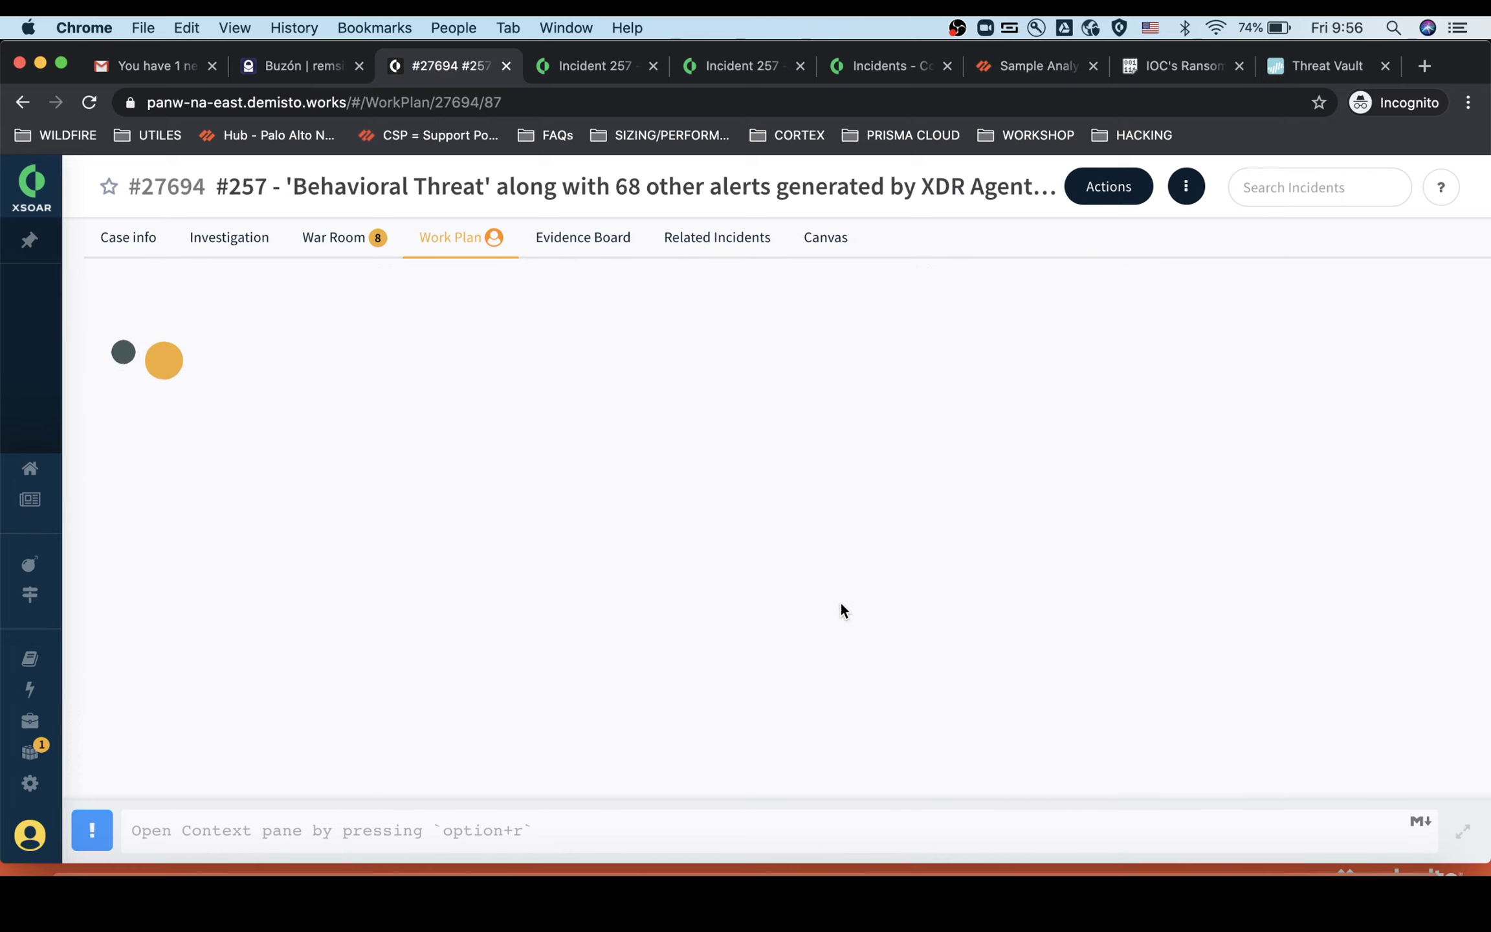
From the incident's case info, mark the "Analyst: Perform final remedial actions" task completed and close the incident tasks
click(129, 238)
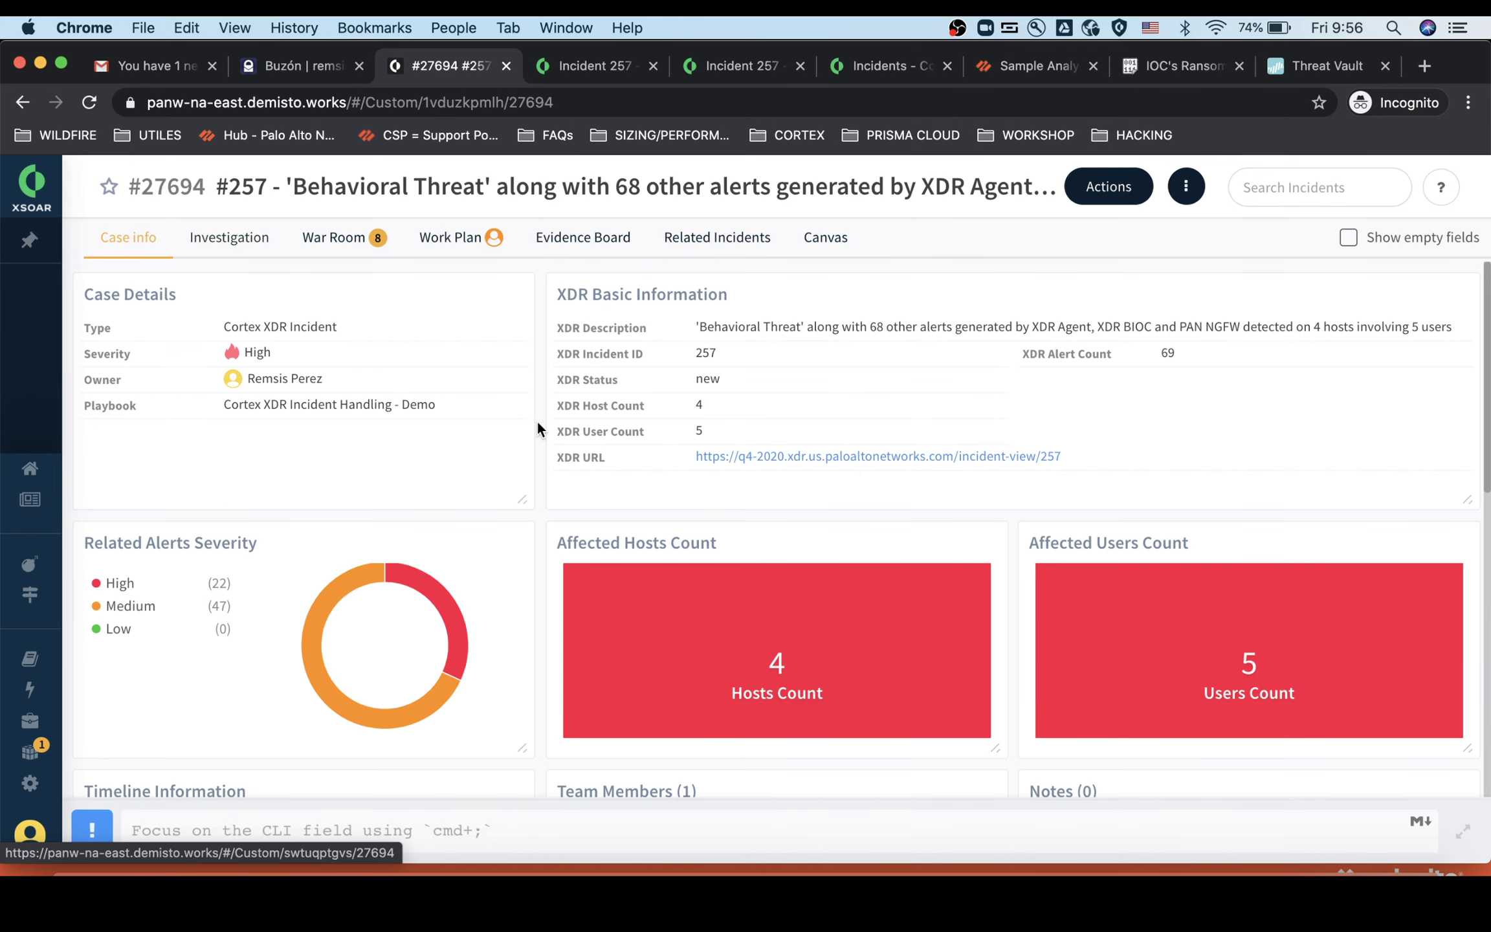
scroll(998, 421, down, 6)
scroll(998, 422, down, 3)
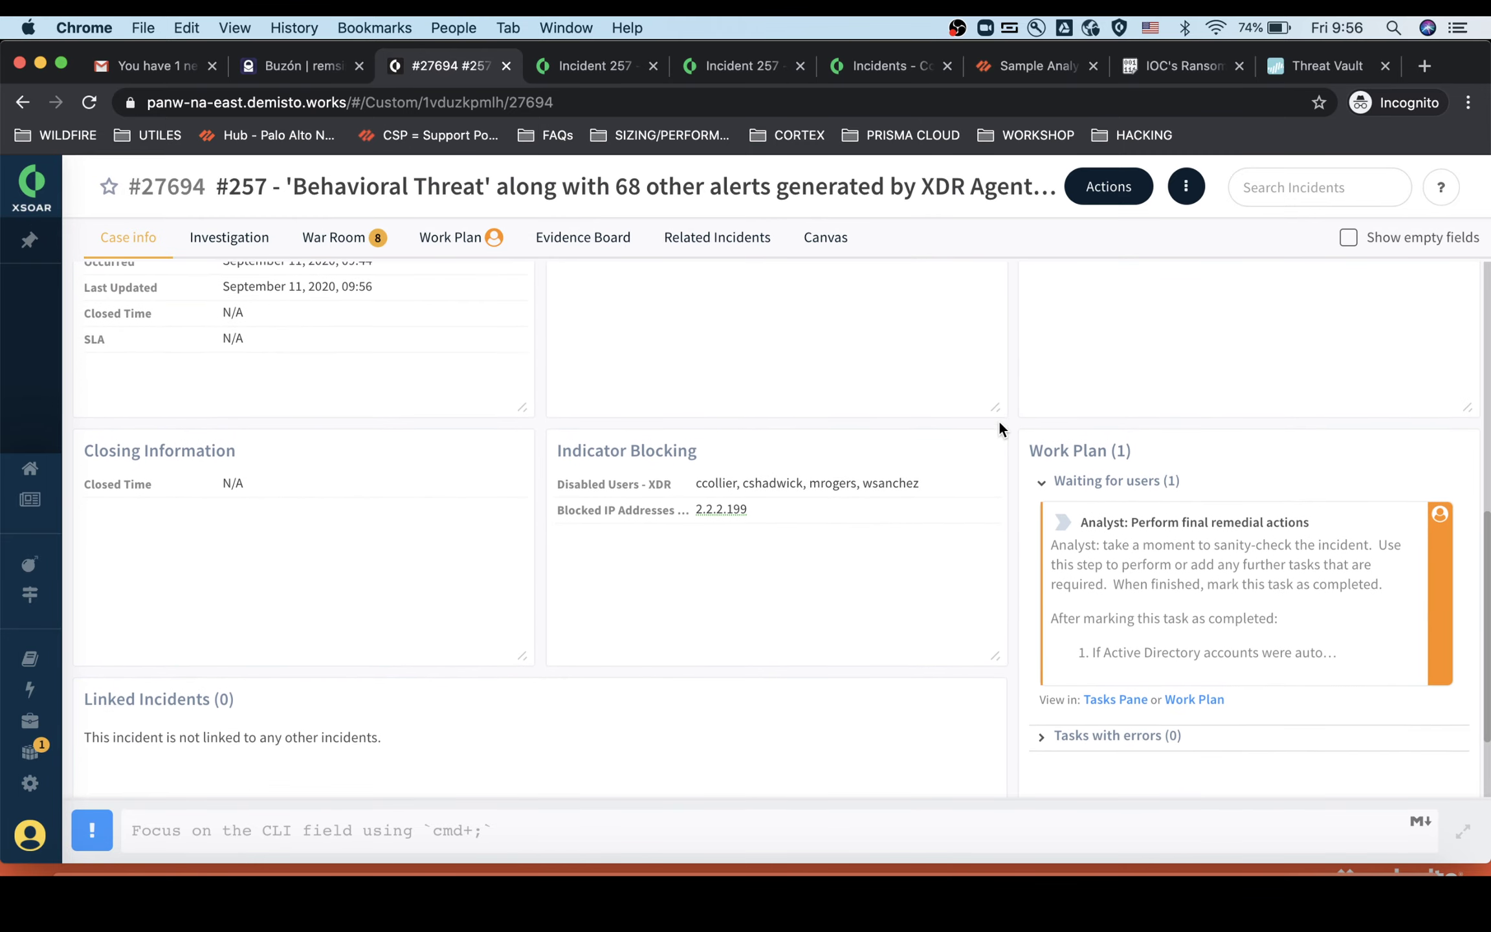
click(1200, 562)
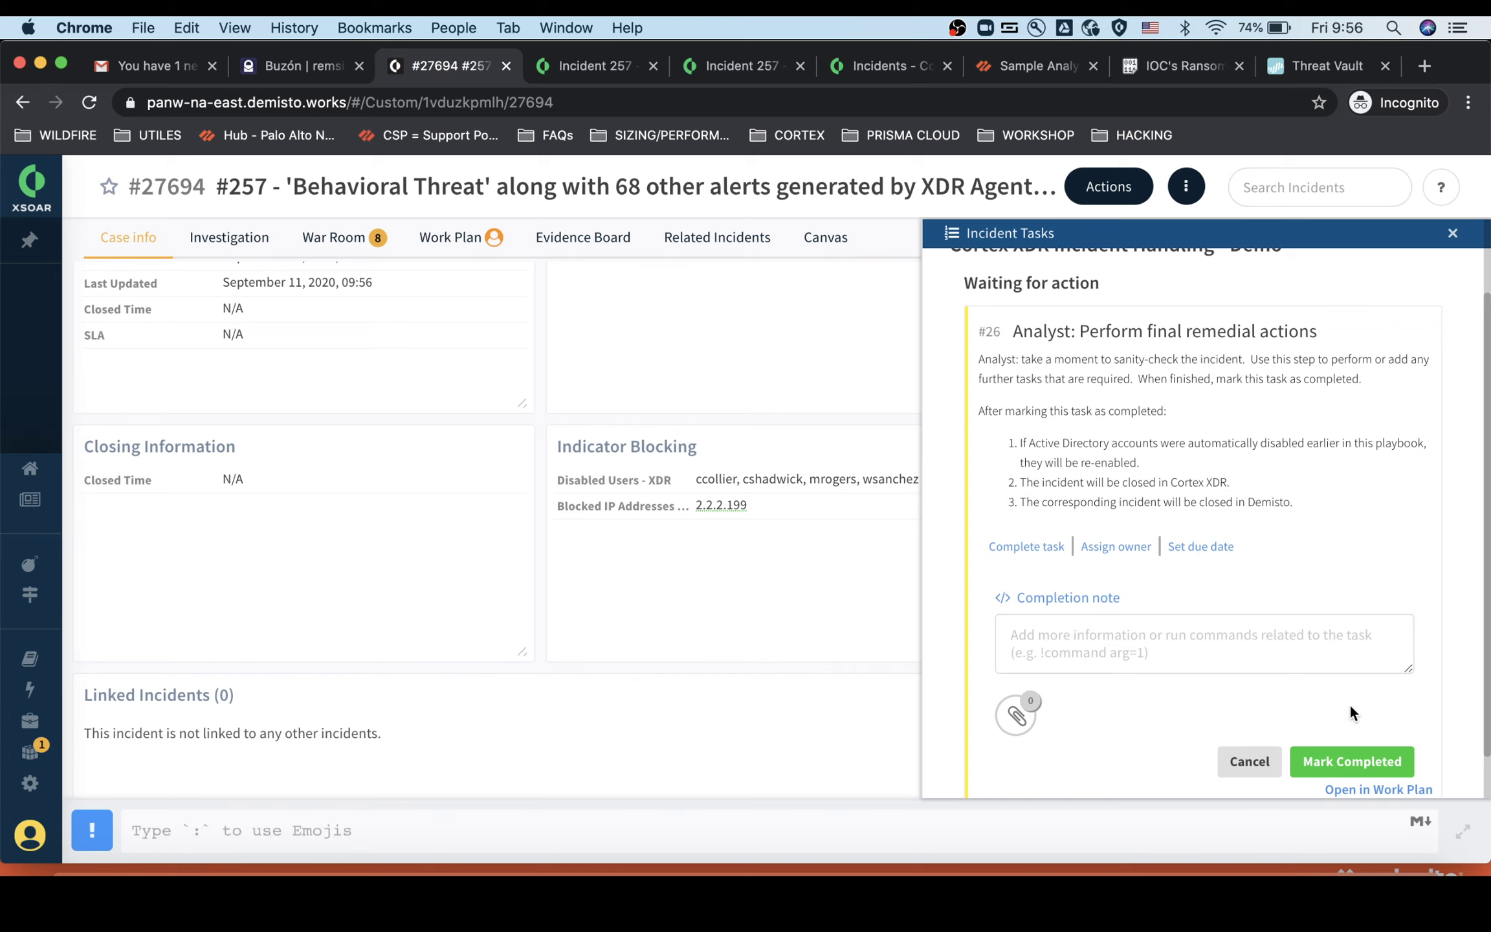
click(1371, 762)
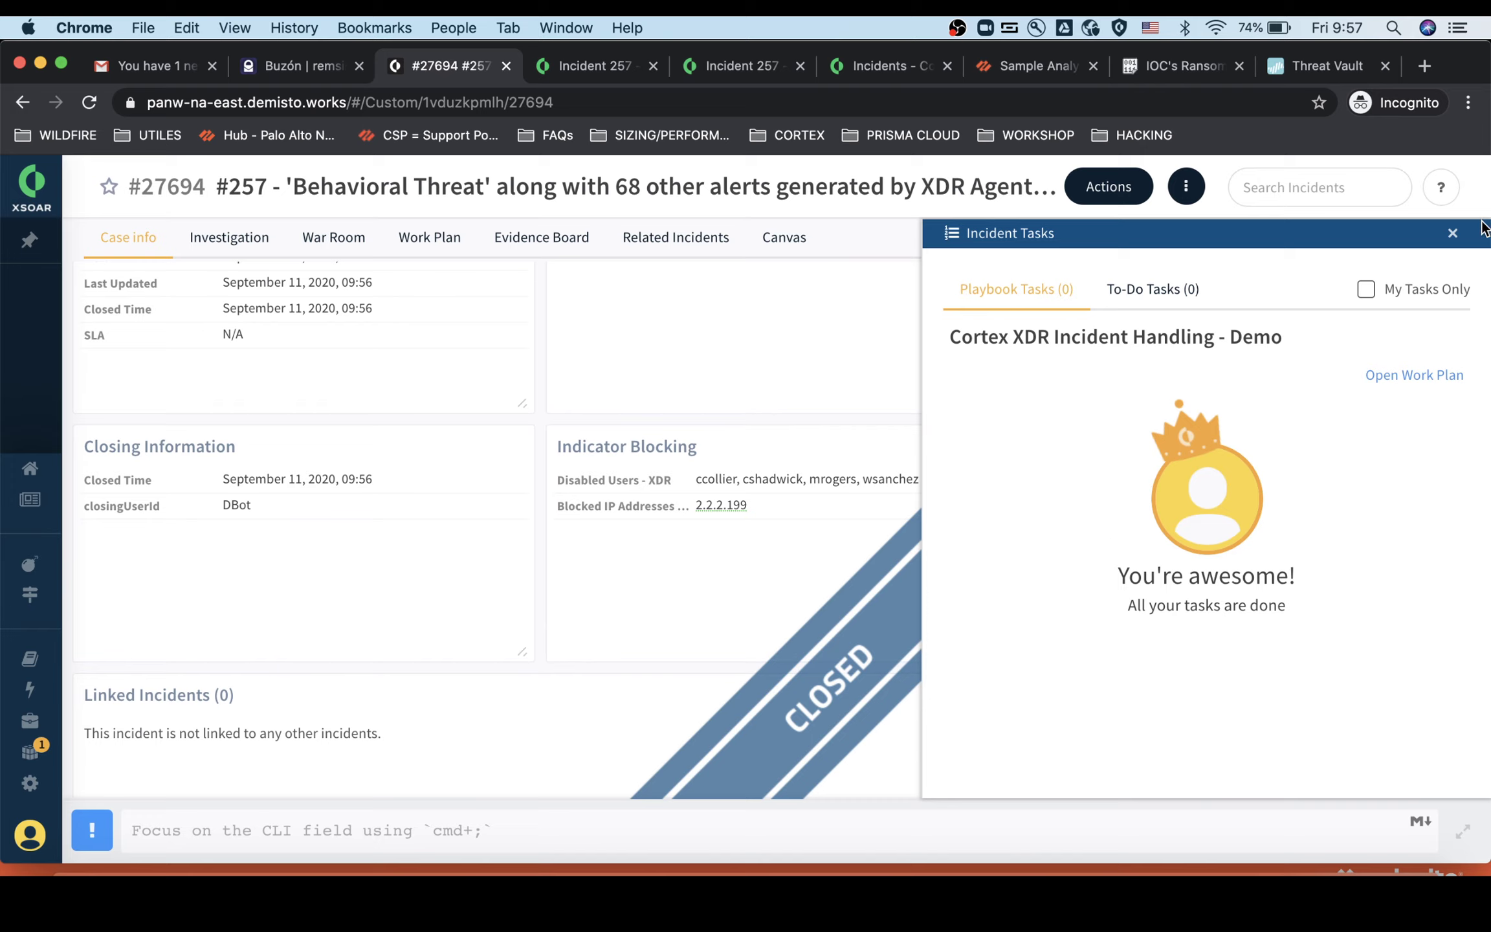
click(1452, 235)
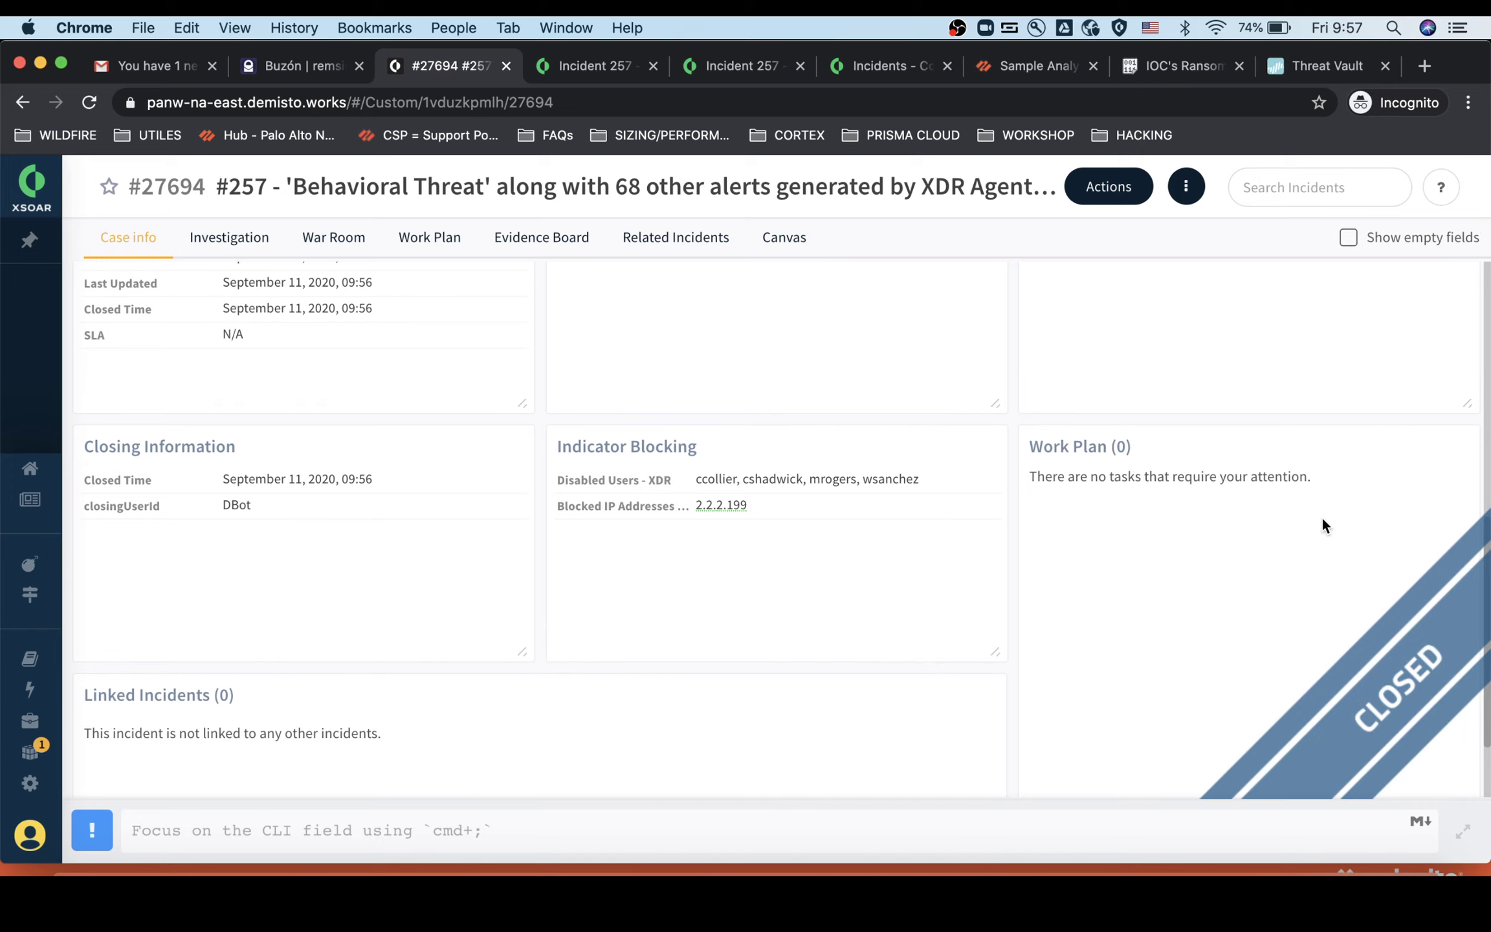